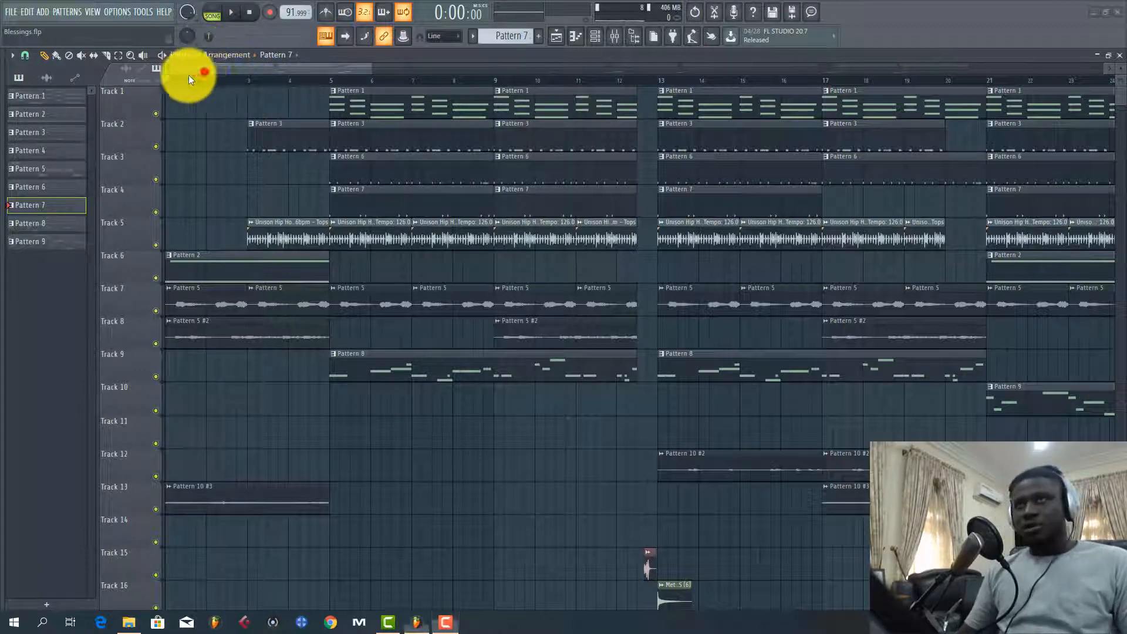
# Play the song from the beginning while looking over all arrangement tracks, and stop playback
pyautogui.scroll(-8, 187, 82)
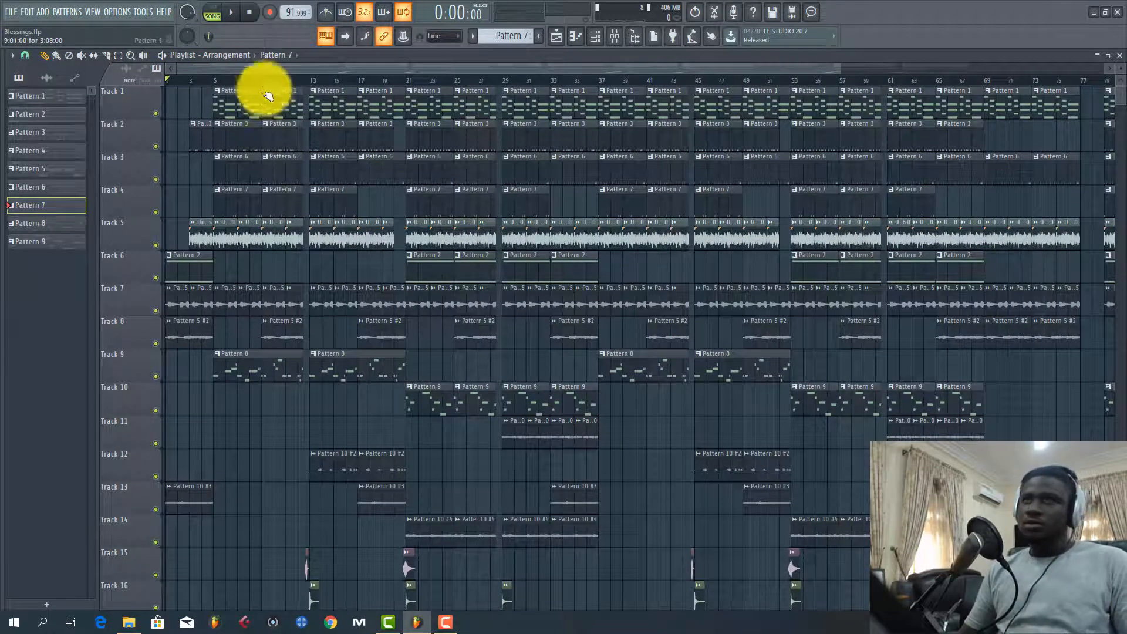
pyautogui.press('space')
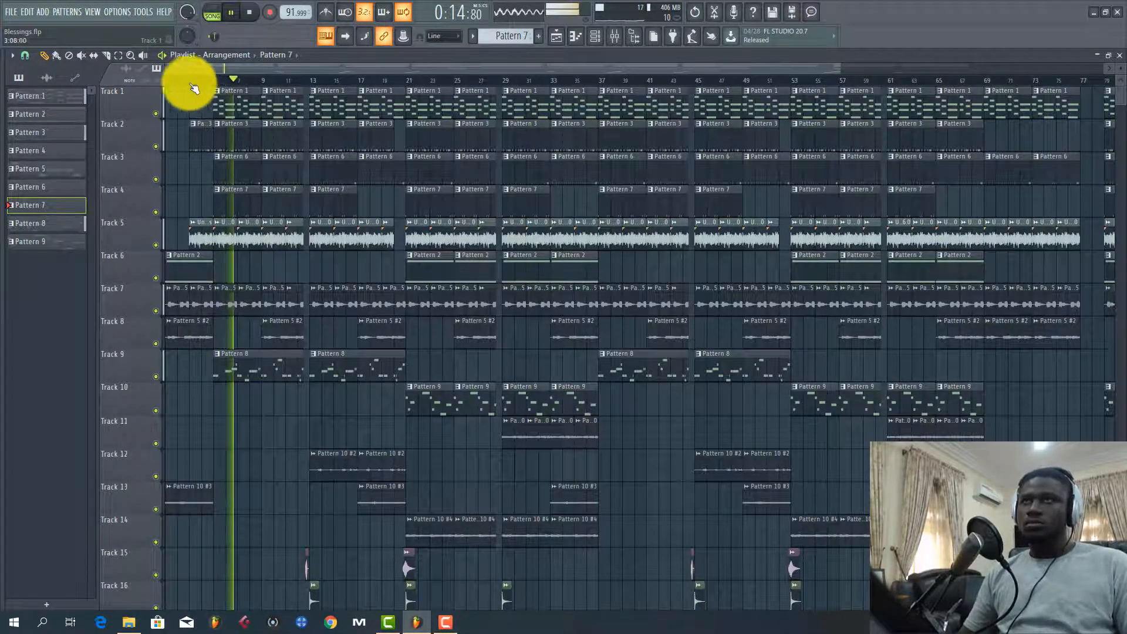
pyautogui.scroll(3, 185, 79)
pyautogui.moveTo(191, 70); pyautogui.dragTo(150, 72)
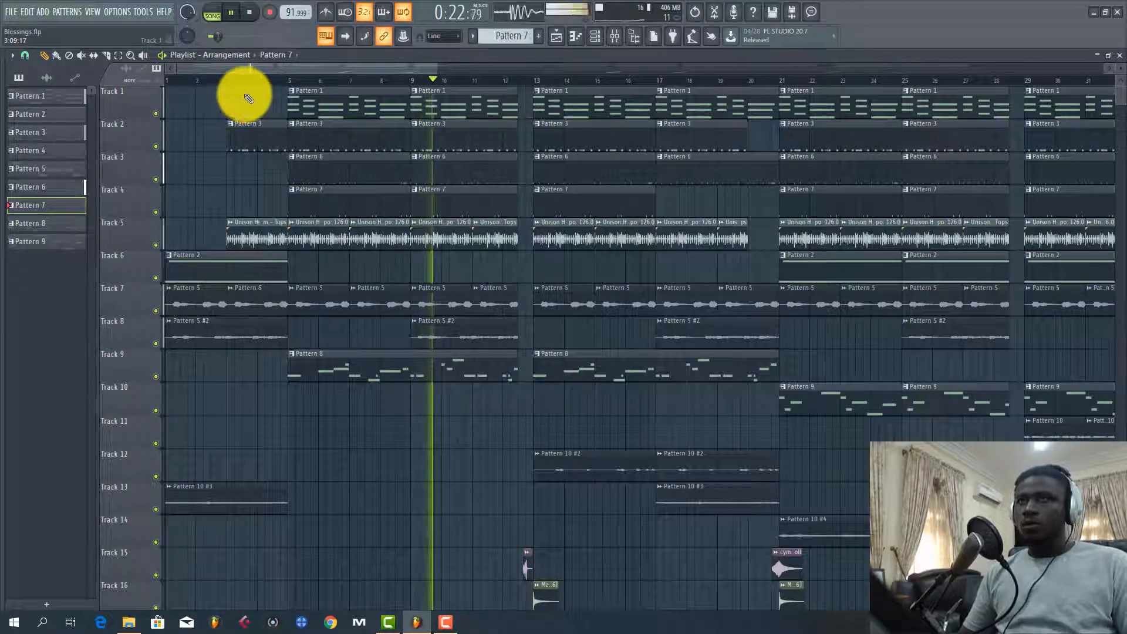
pyautogui.scroll(-2, 252, 79)
pyautogui.scroll(-1, 246, 75)
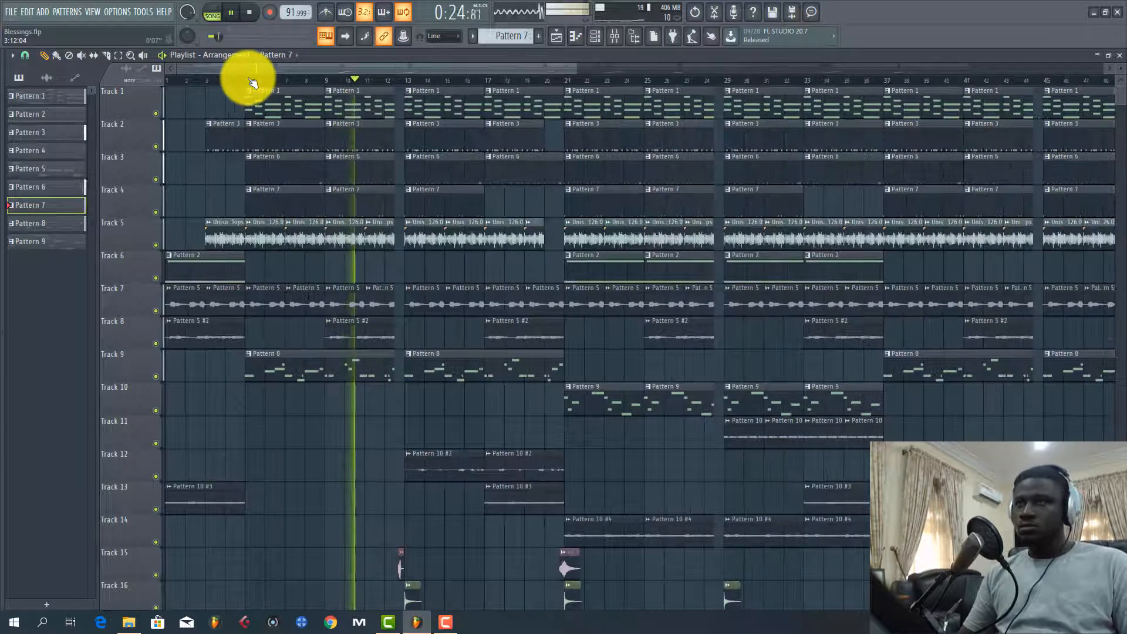
pyautogui.scroll(-1, 364, 203)
pyautogui.scroll(-1, 365, 206)
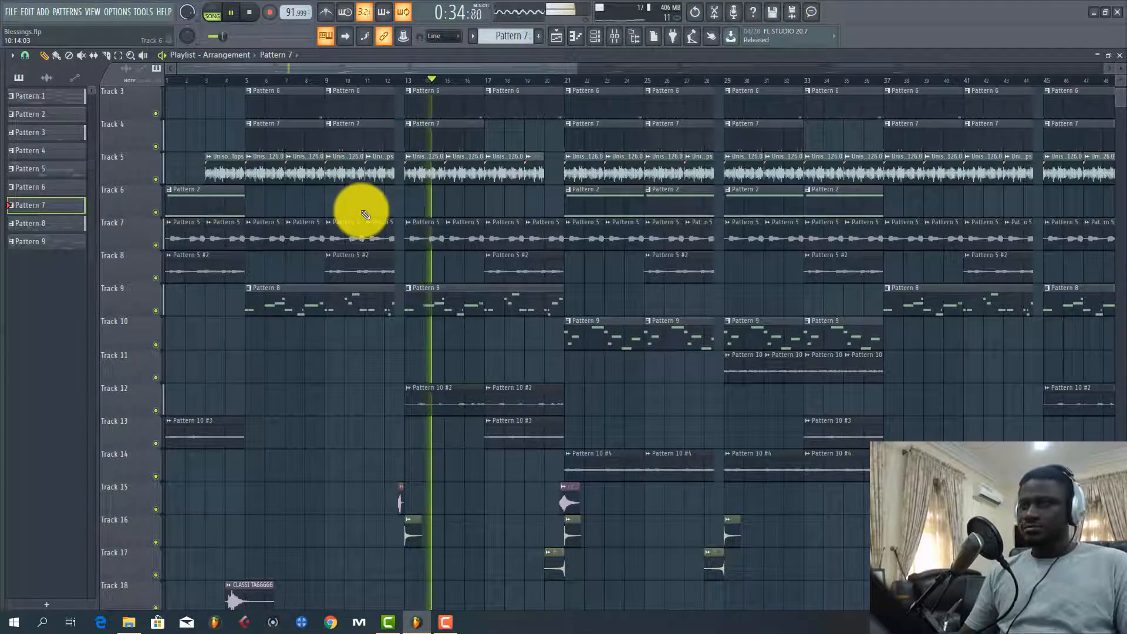
pyautogui.scroll(-3, 644, 286)
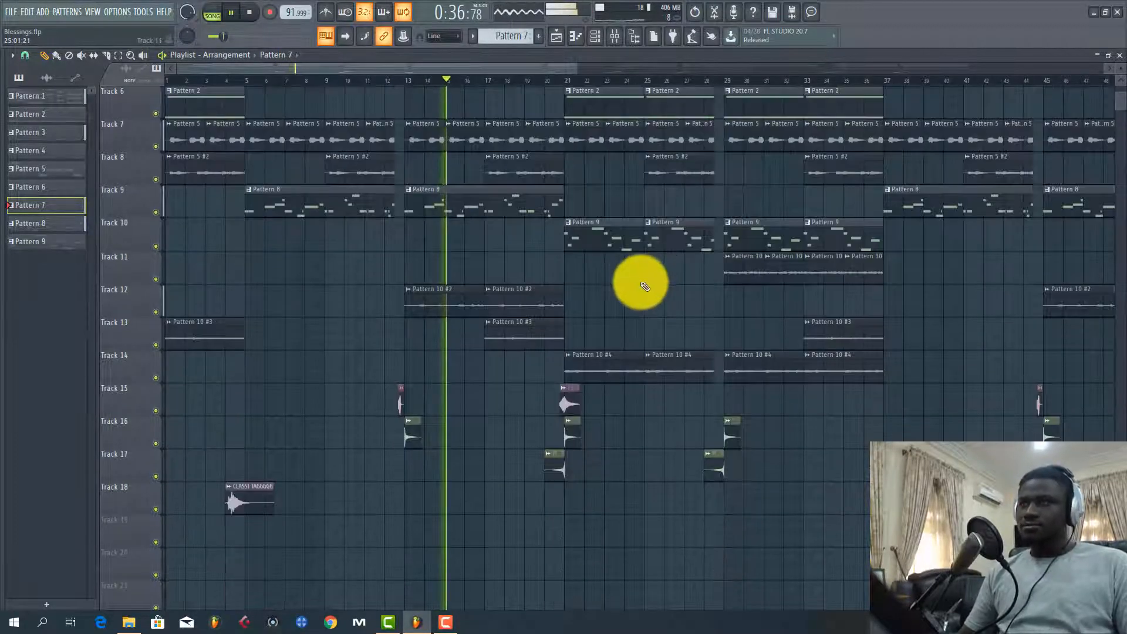
pyautogui.scroll(3, 634, 282)
pyautogui.press('space')
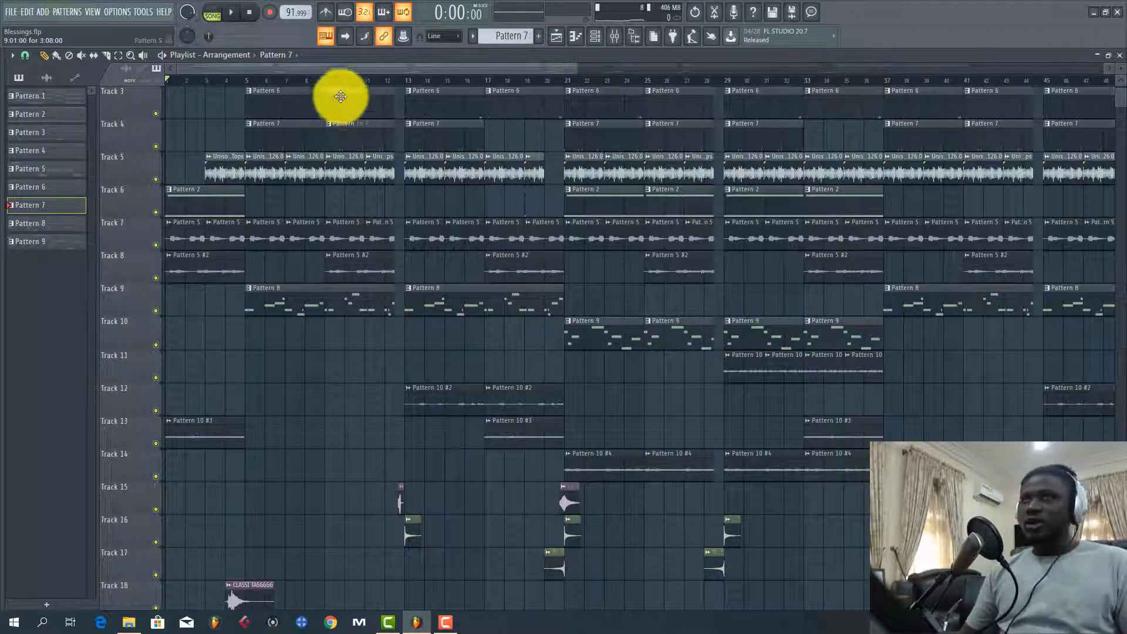
# Place the playhead at bar 5 and leave only tracks 2, 3, 4 and 5 audible
pyautogui.scroll(-5, 327, 82)
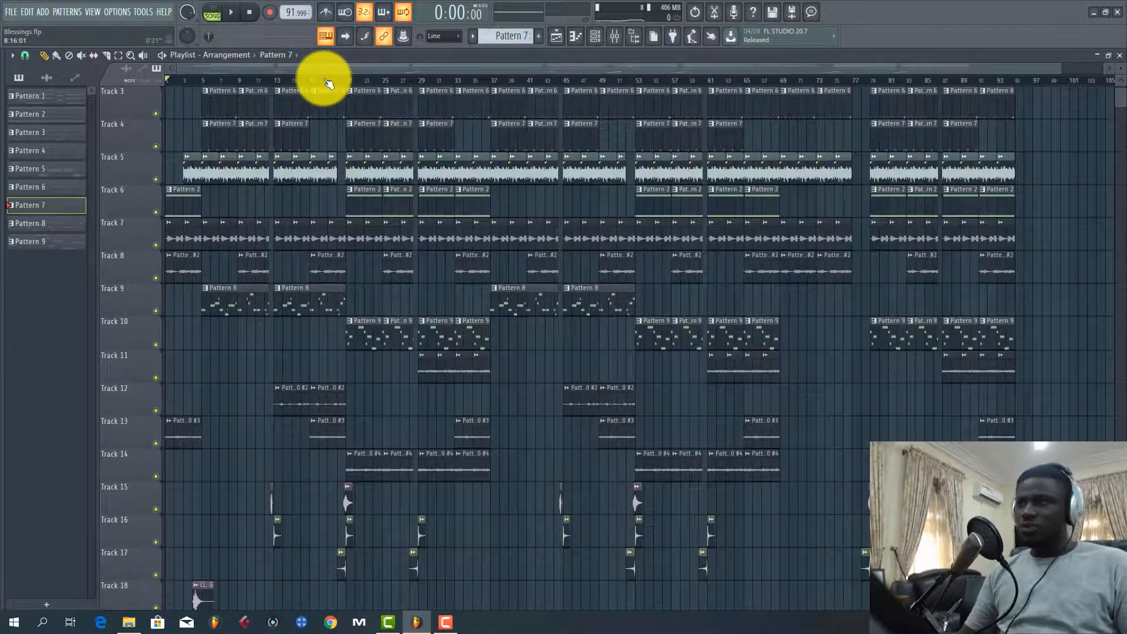
pyautogui.scroll(5, 176, 79)
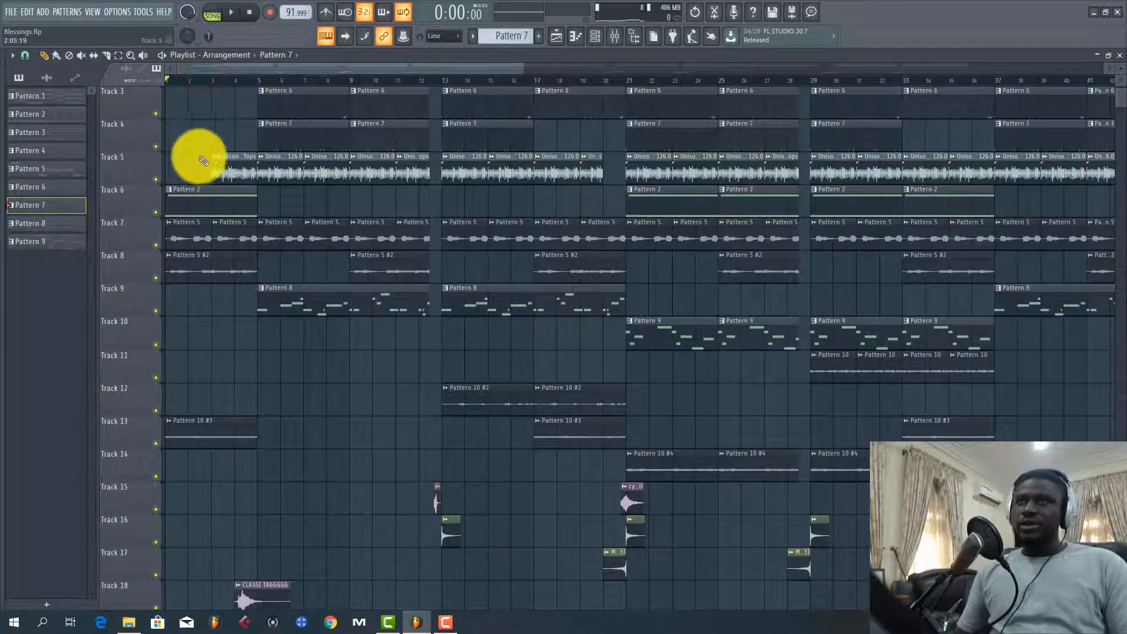
pyautogui.scroll(2, 218, 163)
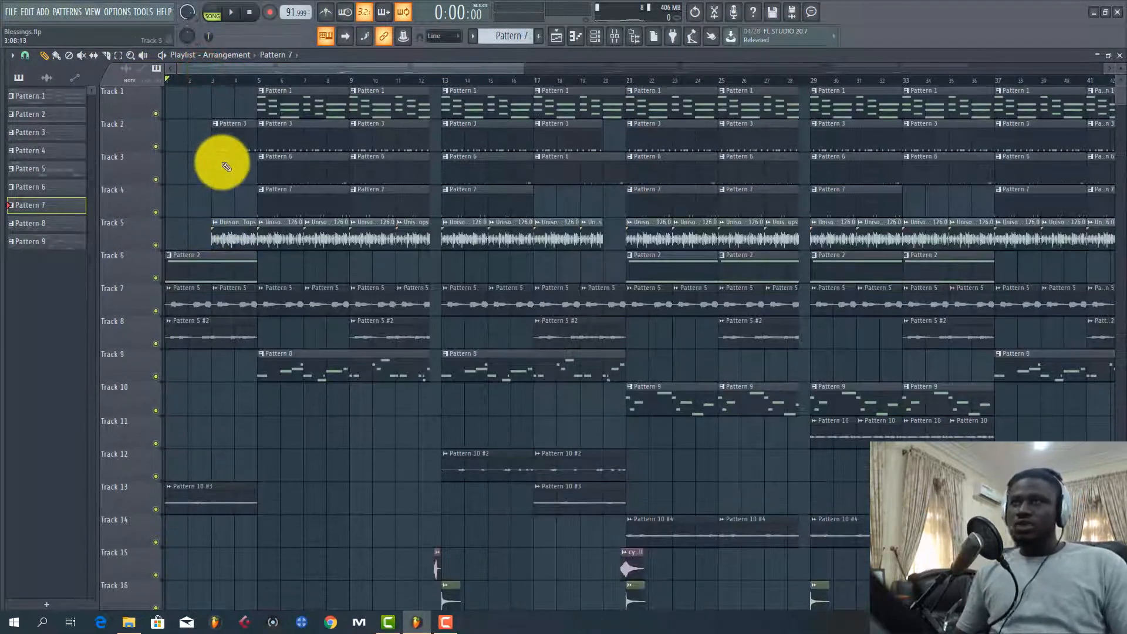
pyautogui.click(256, 77)
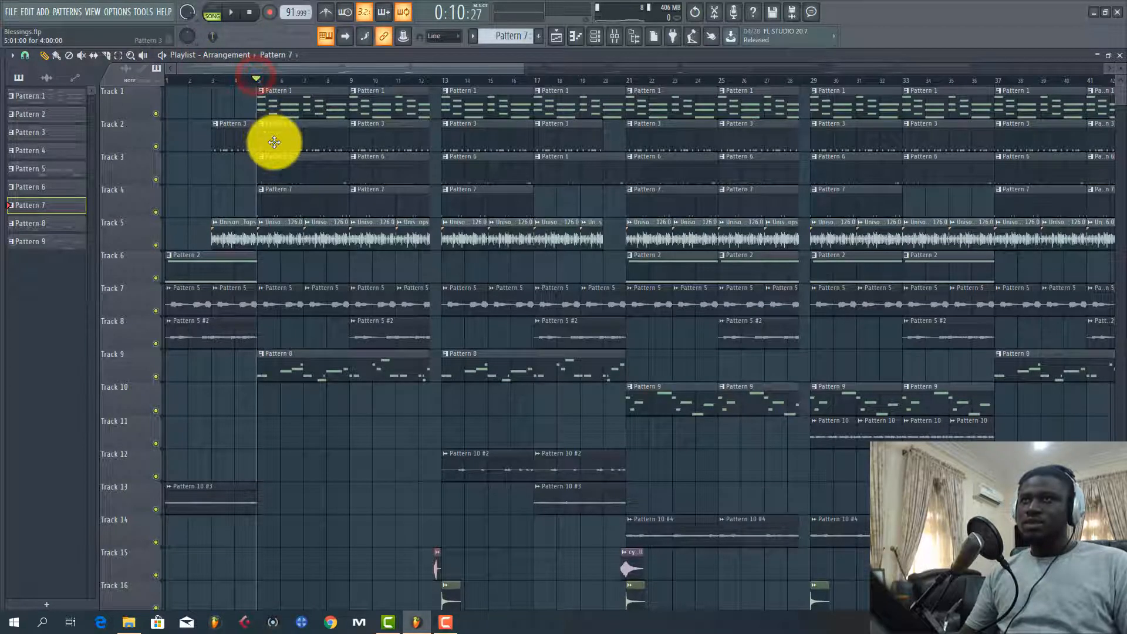
pyautogui.rightClick(155, 146)
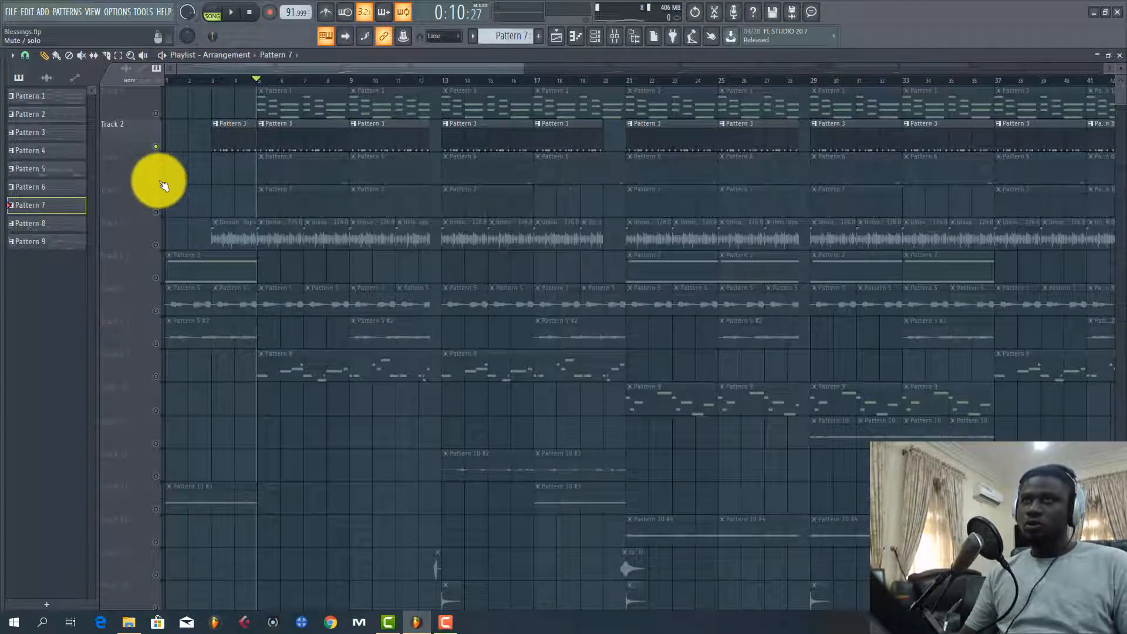
pyautogui.click(155, 179)
pyautogui.click(159, 214)
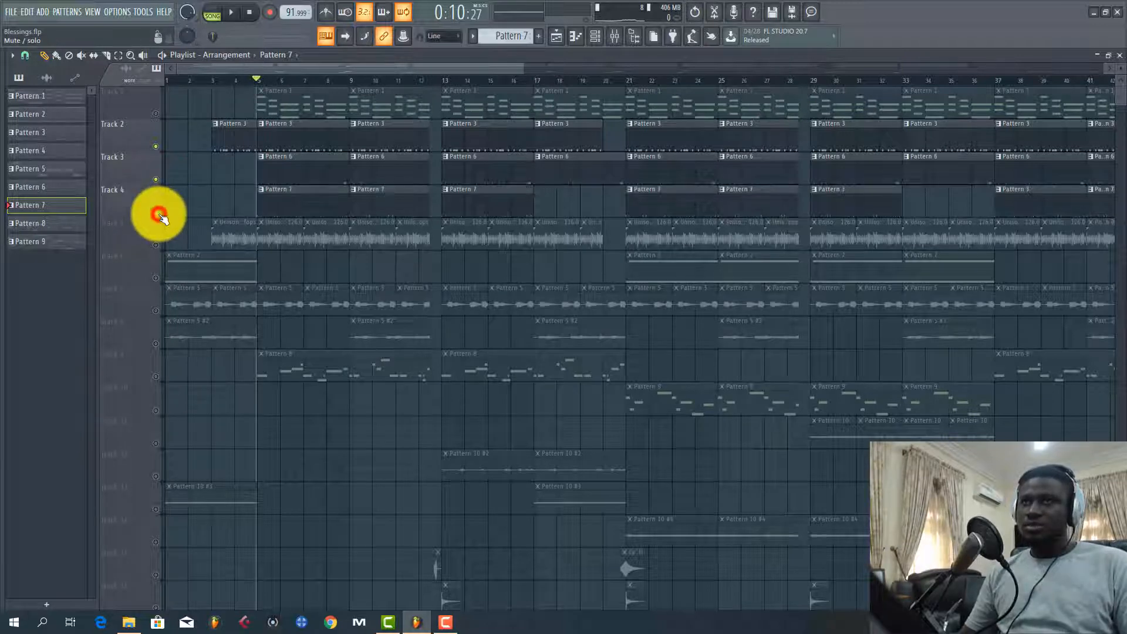
pyautogui.click(157, 239)
# Listen to tracks 2 to 5 together from bar 5 and stop playback
pyautogui.press('space')
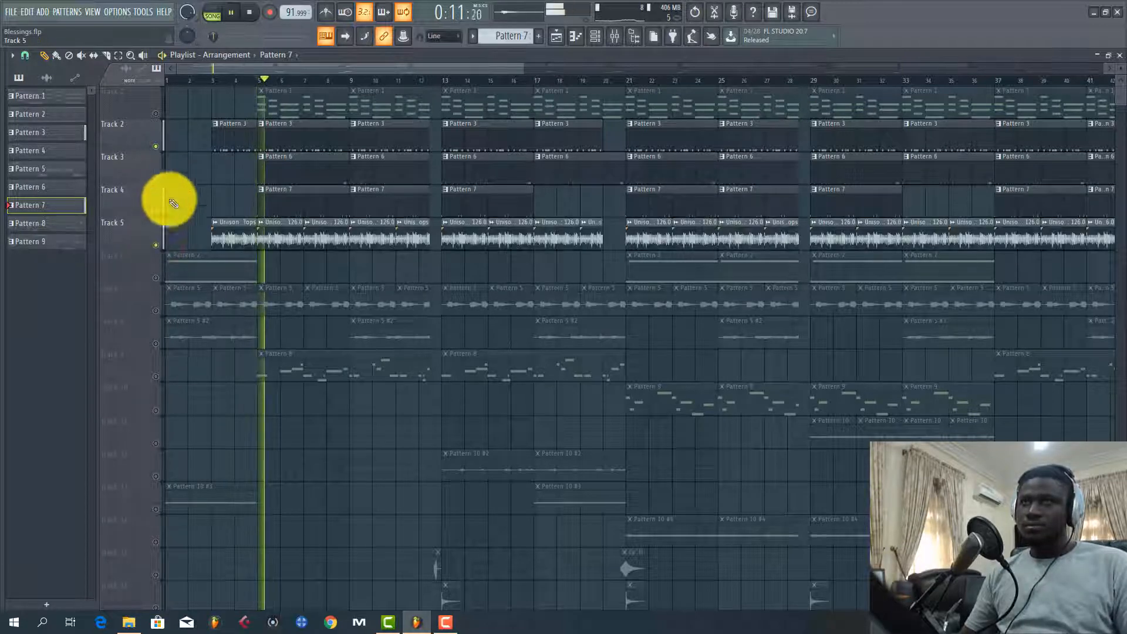
pyautogui.press('space')
pyautogui.press('space')
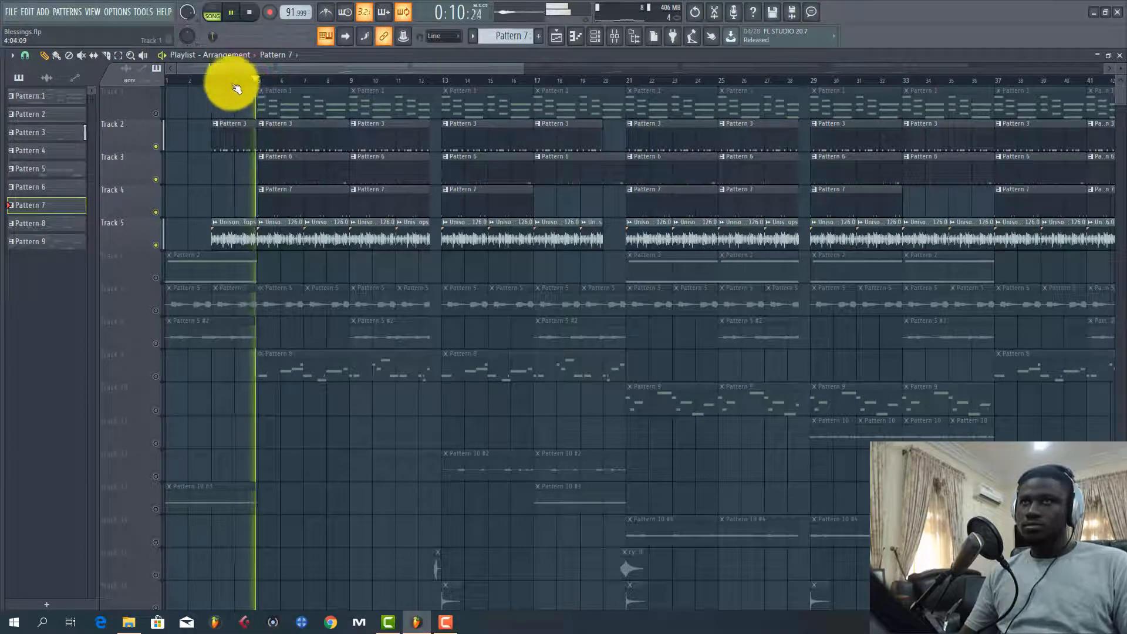
pyautogui.scroll(3, 231, 81)
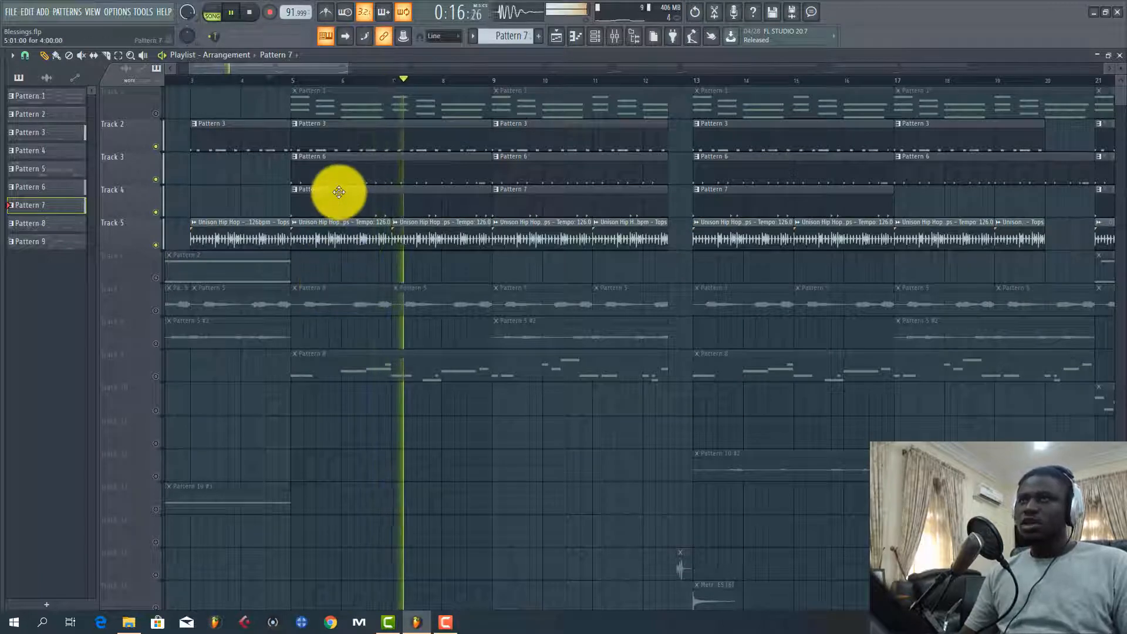
pyautogui.press('space')
# Solo track 2, play it from bar 5 and make its Pattern 3 clip the active pattern
pyautogui.click(291, 78)
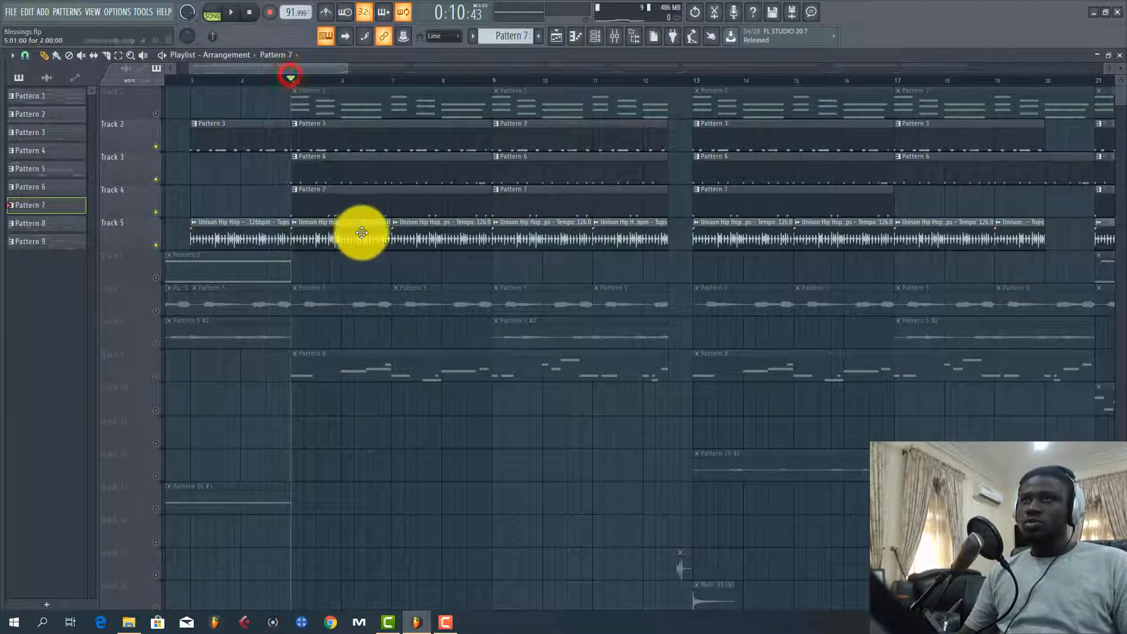
pyautogui.rightClick(156, 147)
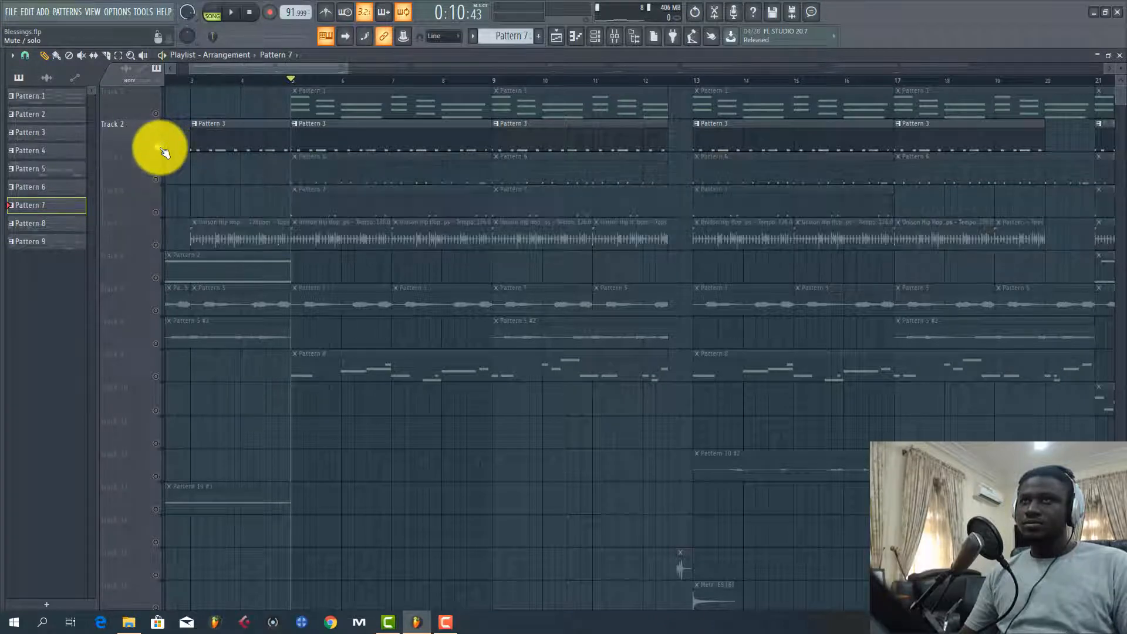
pyautogui.press('space')
pyautogui.click(336, 147)
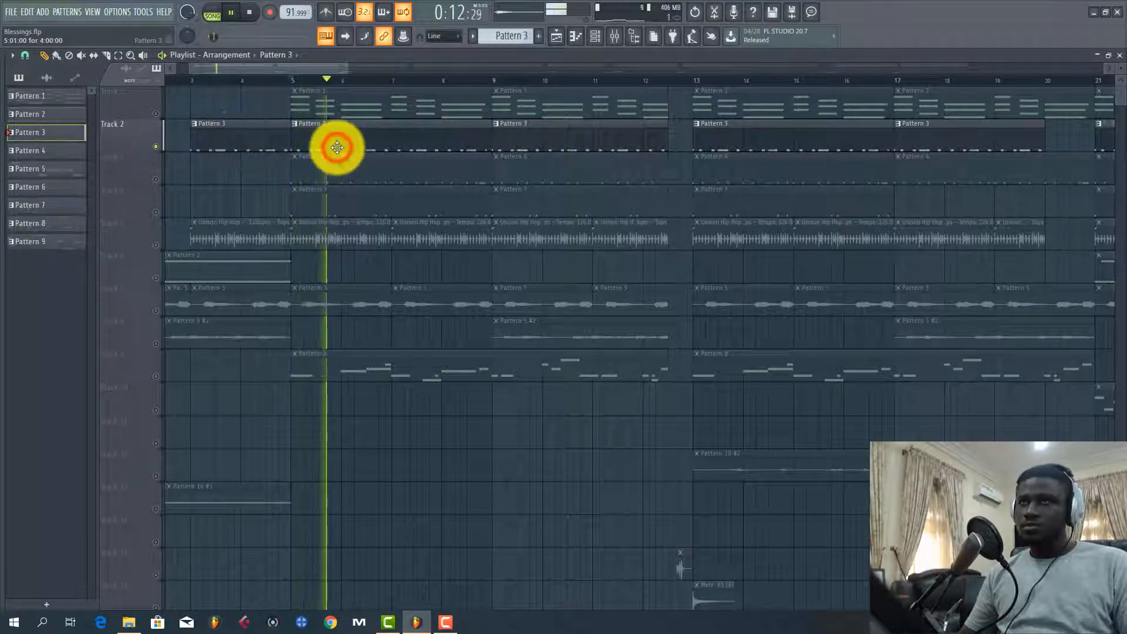
# Open the channel rack and widen it to show Pattern 3's full step sequence during playback
pyautogui.click(596, 38)
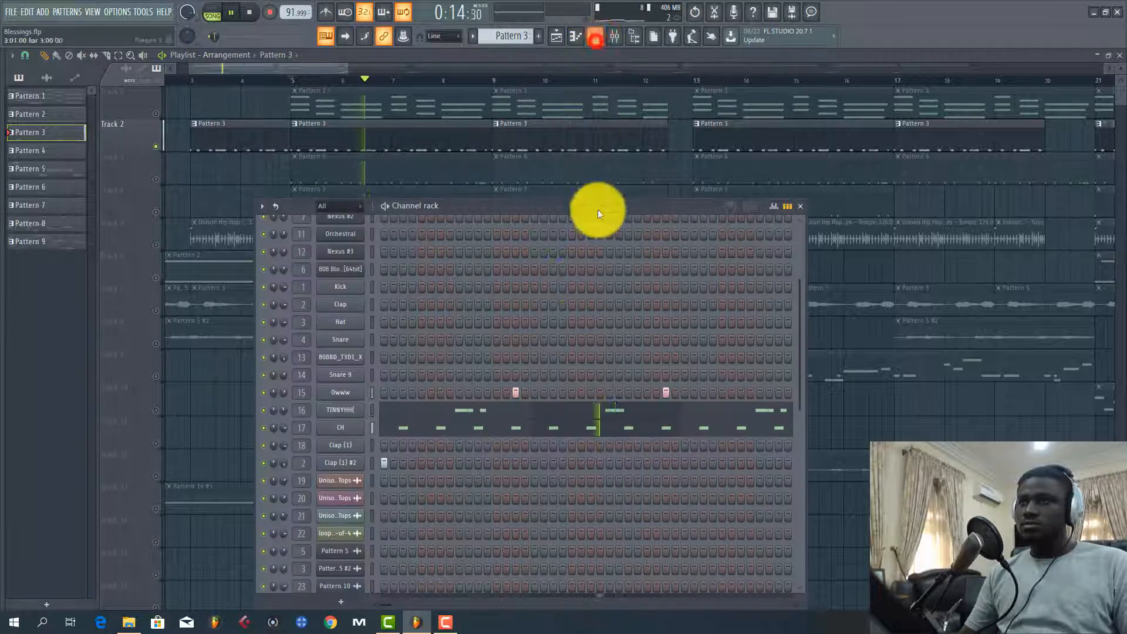
pyautogui.press('space')
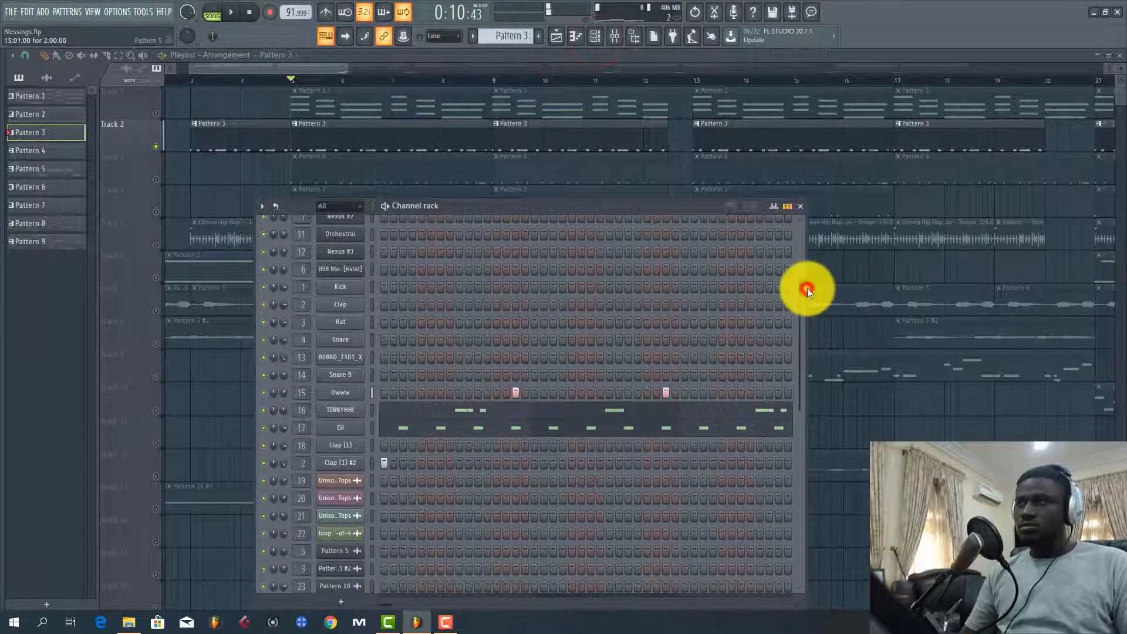
pyautogui.moveTo(807, 291); pyautogui.dragTo(1115, 294)
pyautogui.press('space')
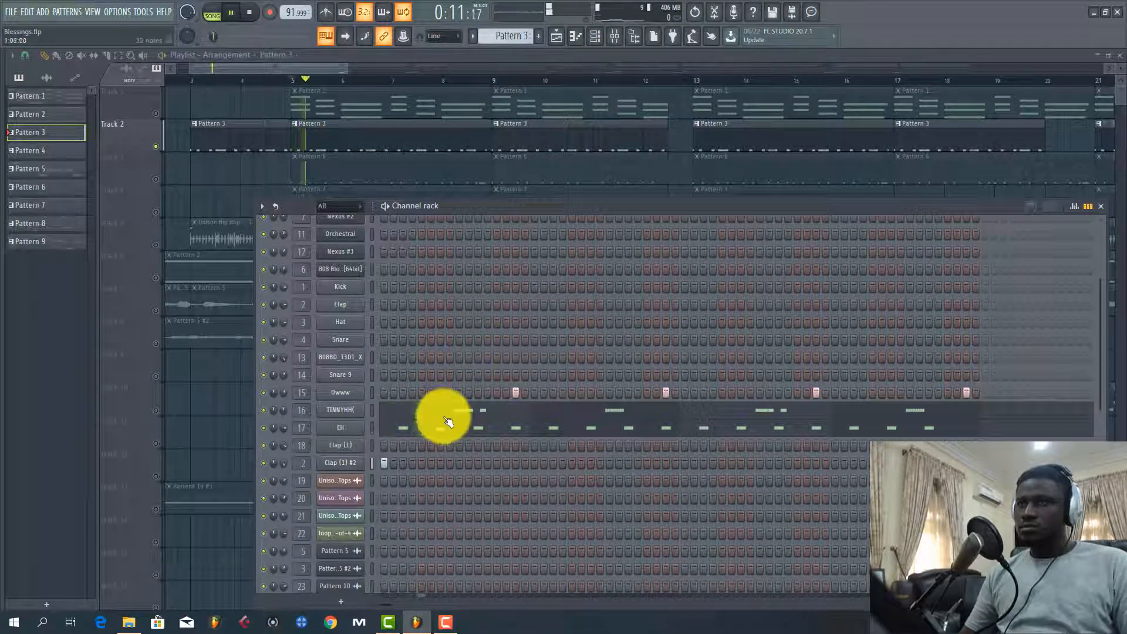
# Open the CH channel's notes in the piano roll and listen to them
pyautogui.press('space')
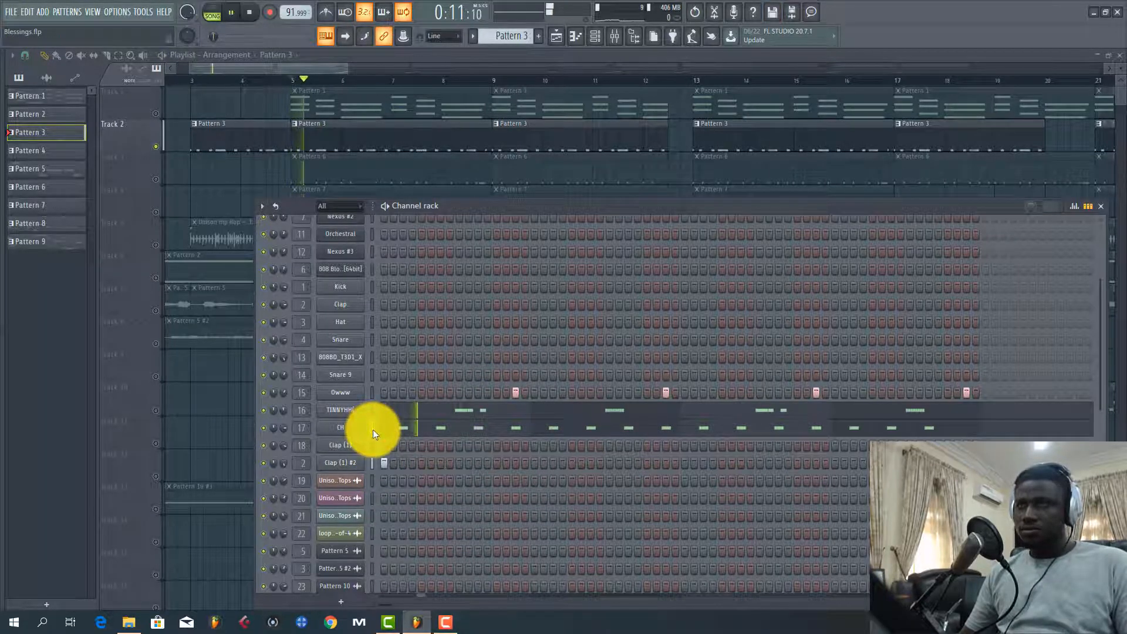
pyautogui.click(392, 428)
pyautogui.press('space')
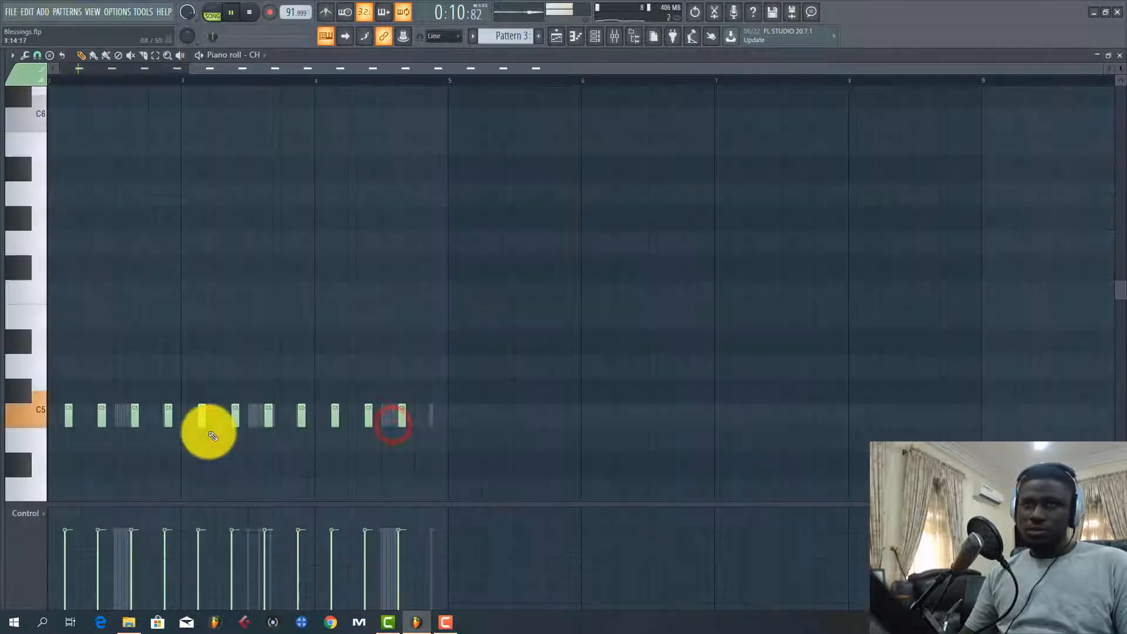
pyautogui.click(270, 69)
pyautogui.scroll(-3, 226, 281)
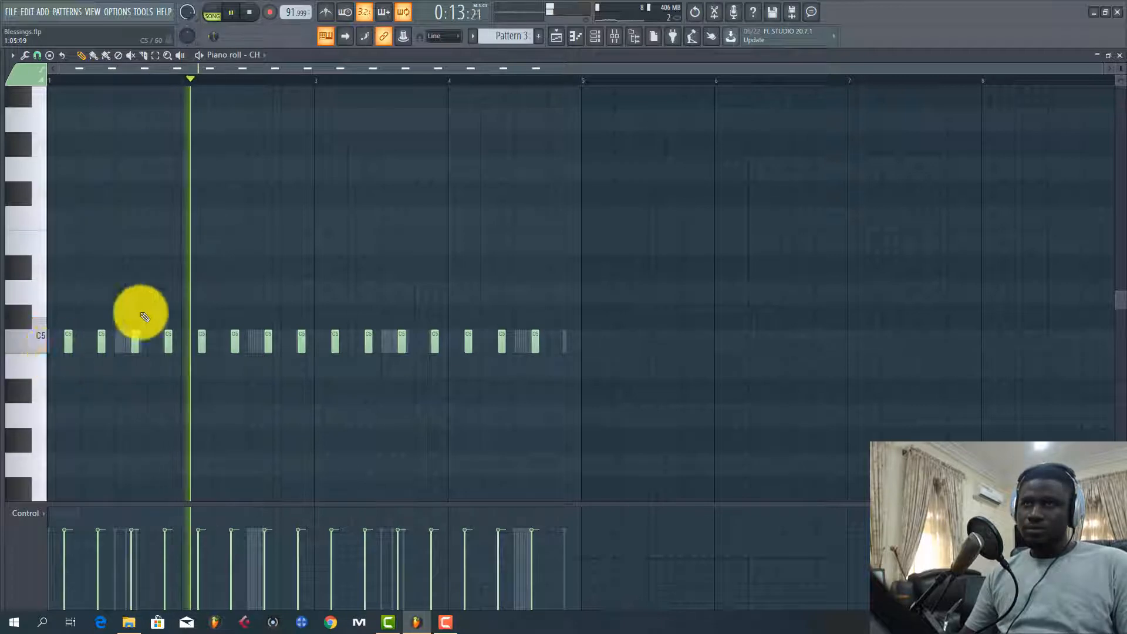
# Open the TINNYHH channel's notes in the piano roll and listen to them, examining the fast roll in bar 2
pyautogui.click(596, 35)
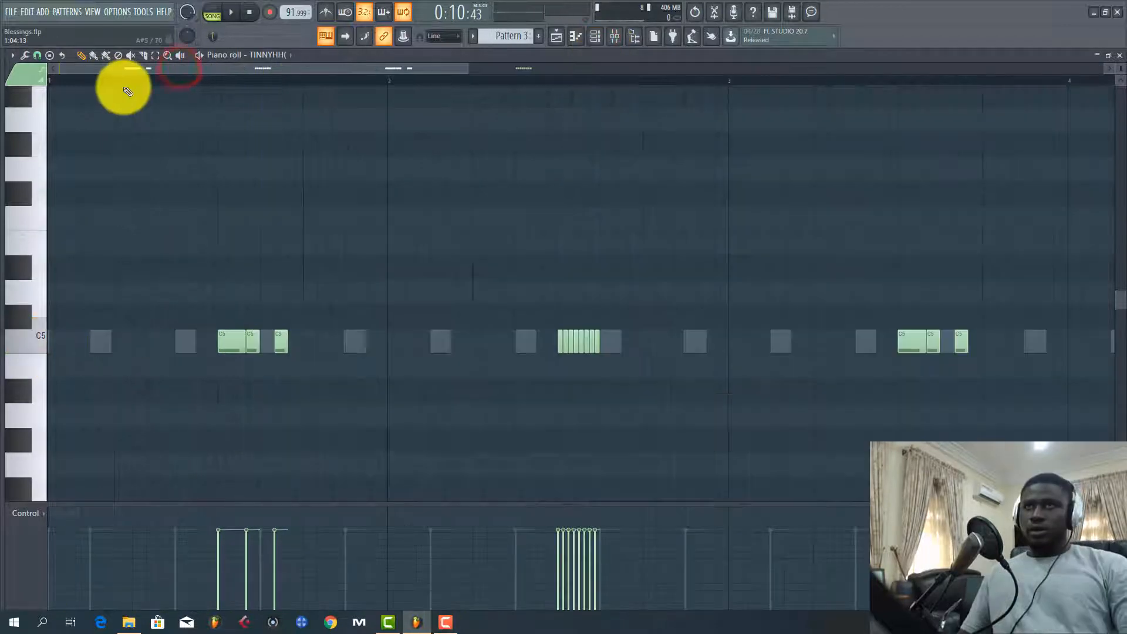
pyautogui.press('space')
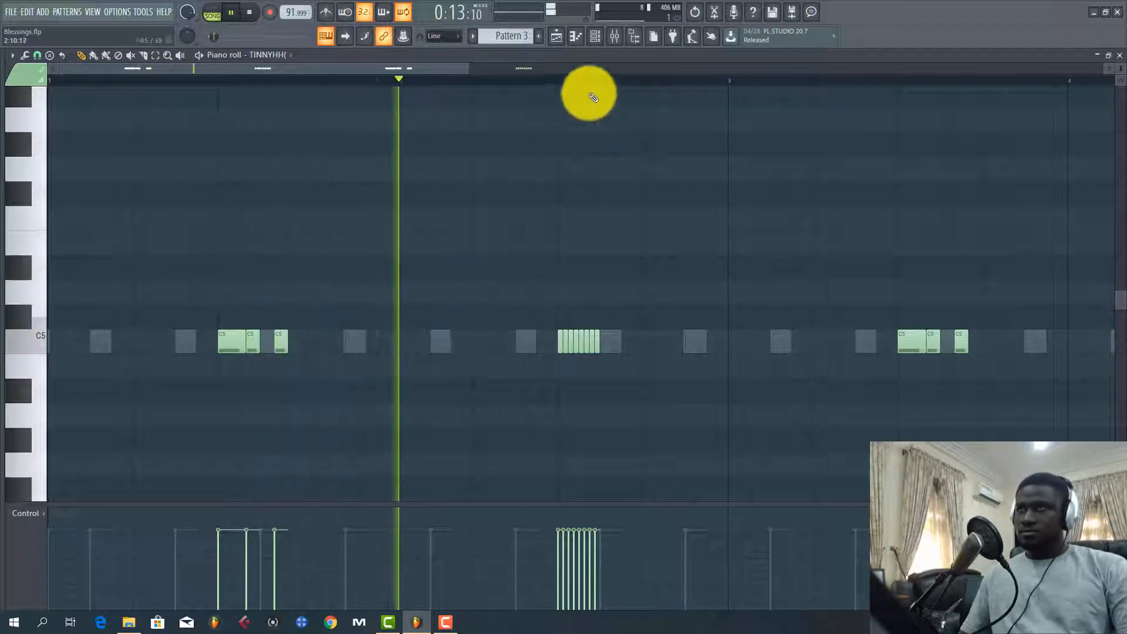
pyautogui.scroll(4, 585, 81)
pyautogui.scroll(1, 585, 80)
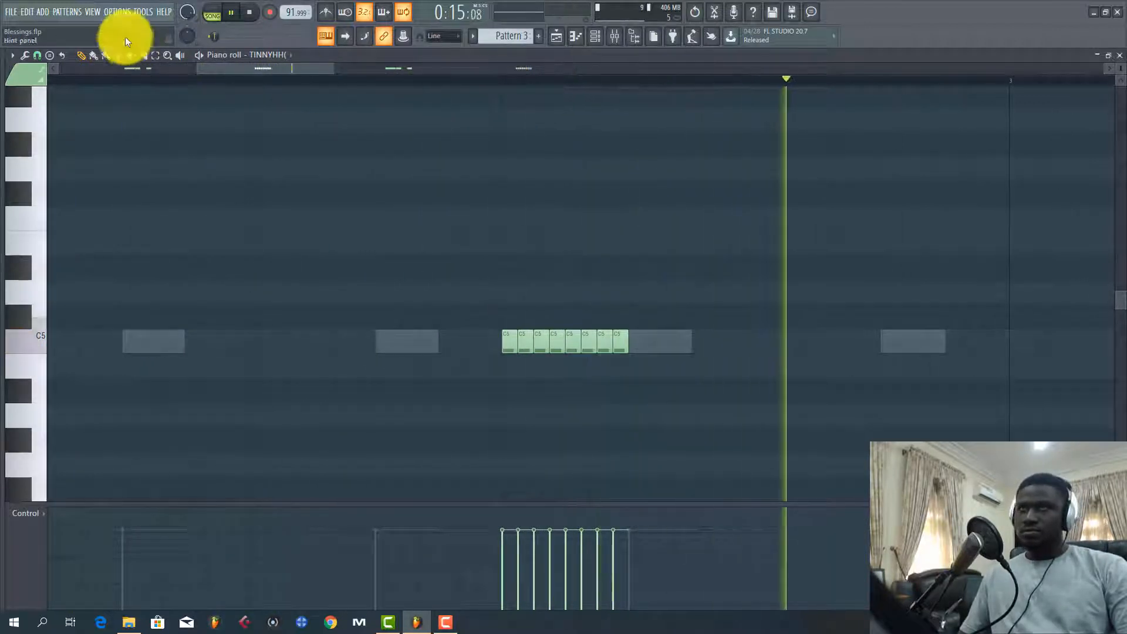
pyautogui.press('space')
# Set the piano roll's snap to 1/6 step and change it to 1/4 step
pyautogui.click(40, 54)
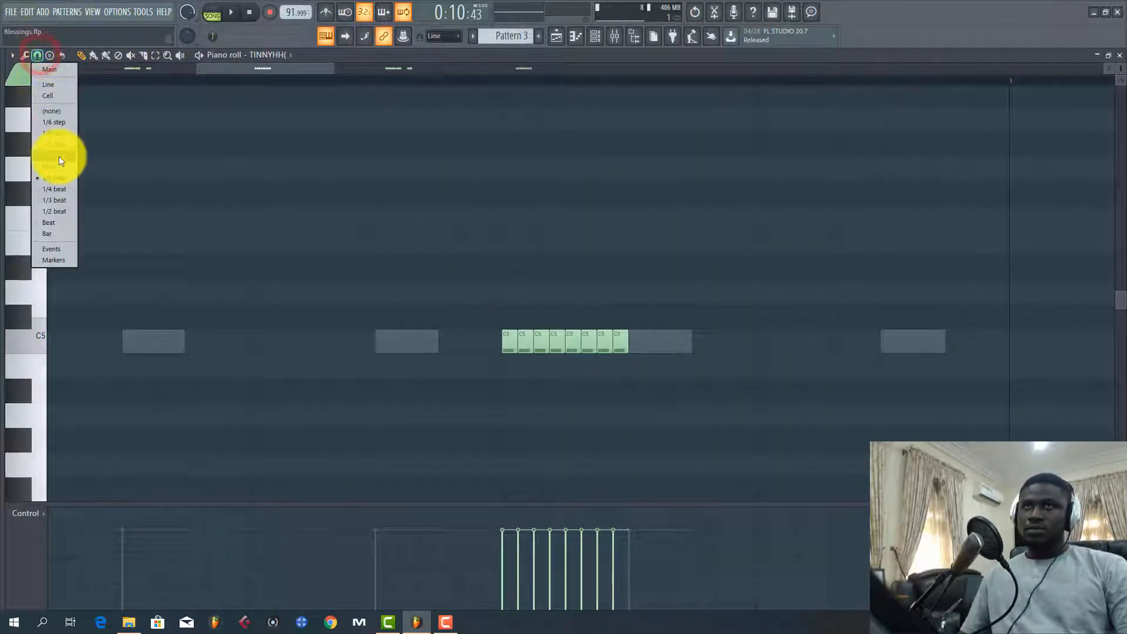
pyautogui.click(61, 121)
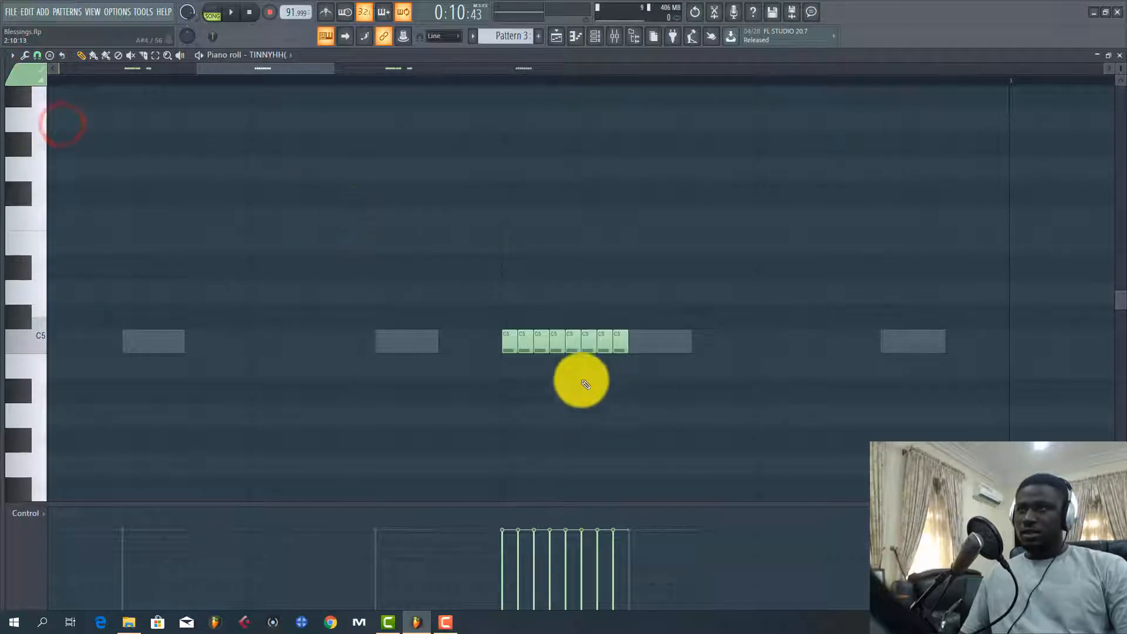
pyautogui.click(37, 54)
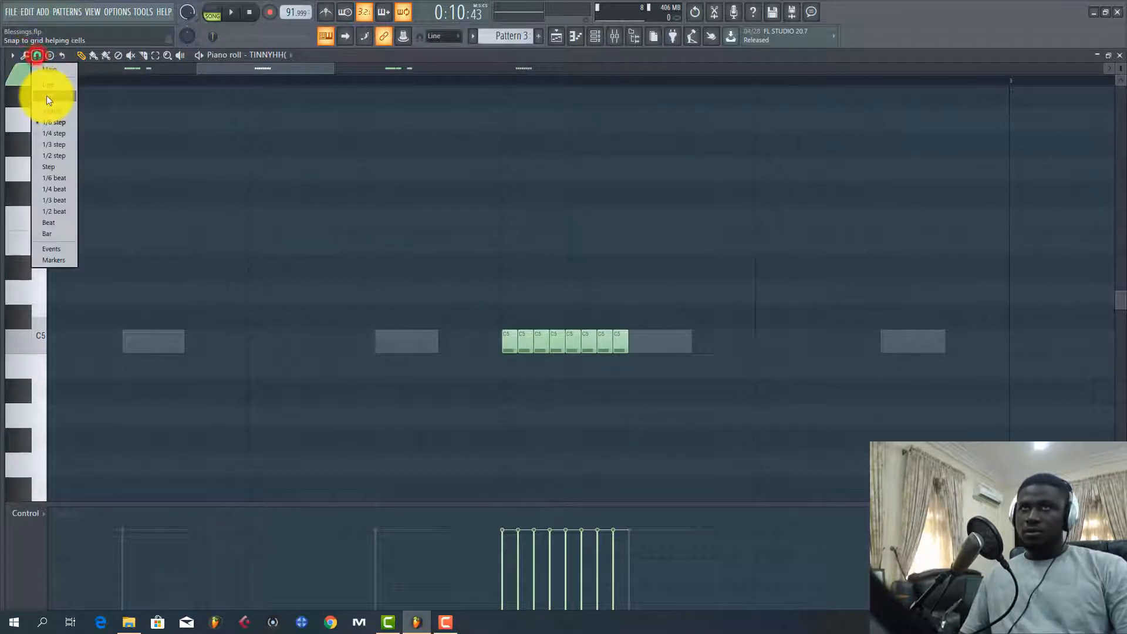
pyautogui.click(55, 139)
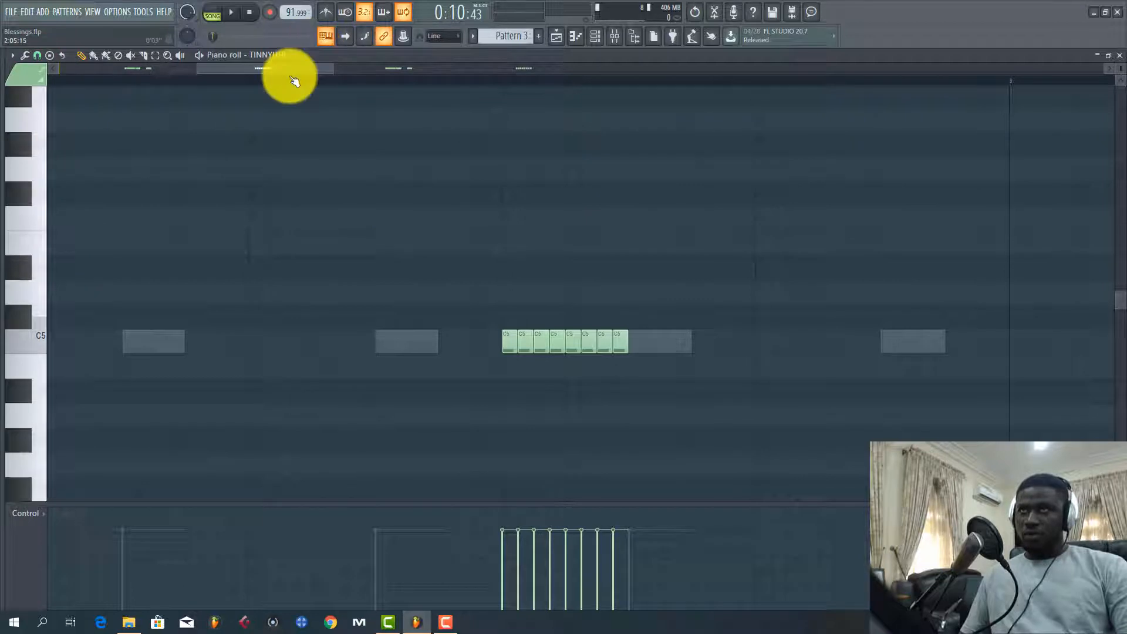
# Set the piano roll's snap to 1/6 step with the first group of TINNYHH notes in view
pyautogui.moveTo(290, 66); pyautogui.dragTo(171, 84)
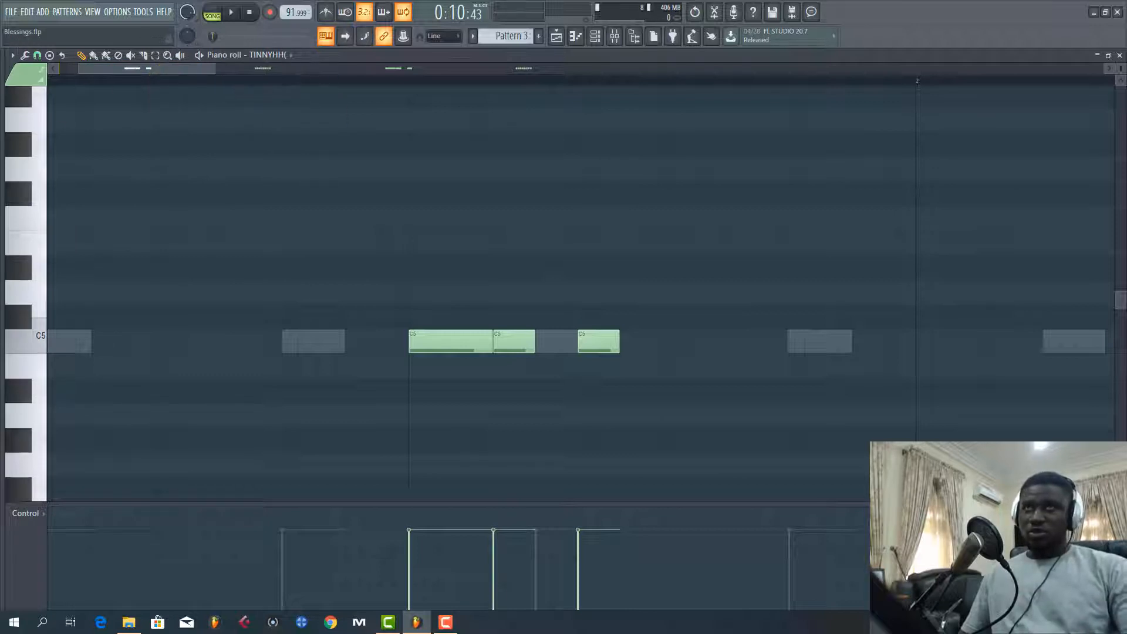
pyautogui.click(37, 57)
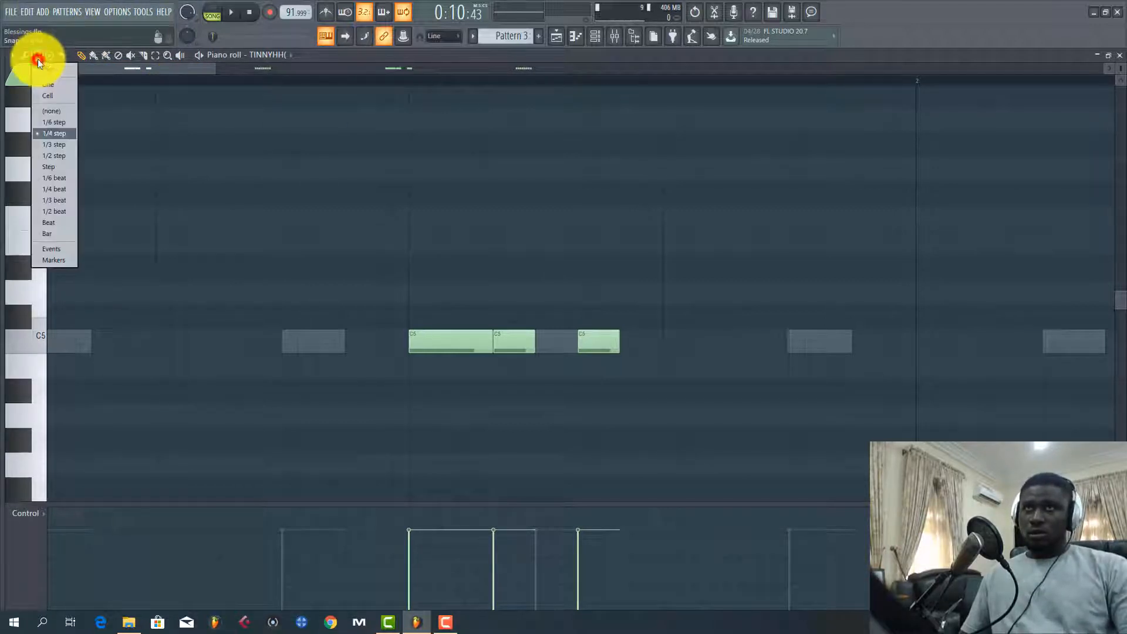
pyautogui.click(48, 122)
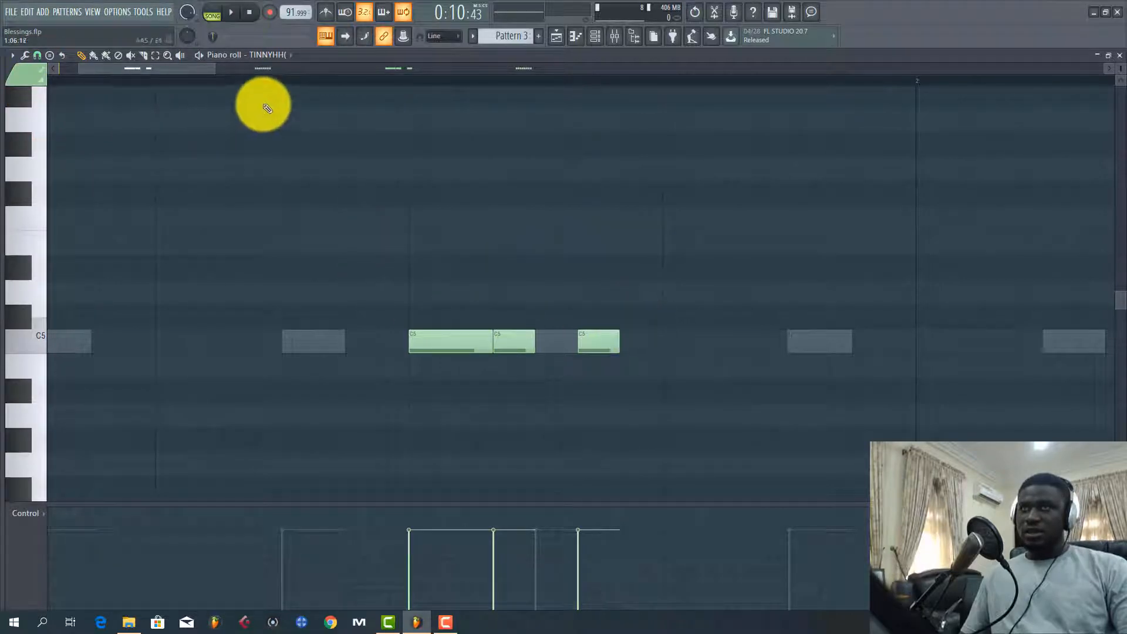
# Set the piano roll's snap to 1/4 step with the fast TINNYHH roll in bar 2 in view
pyautogui.moveTo(197, 68); pyautogui.dragTo(301, 76)
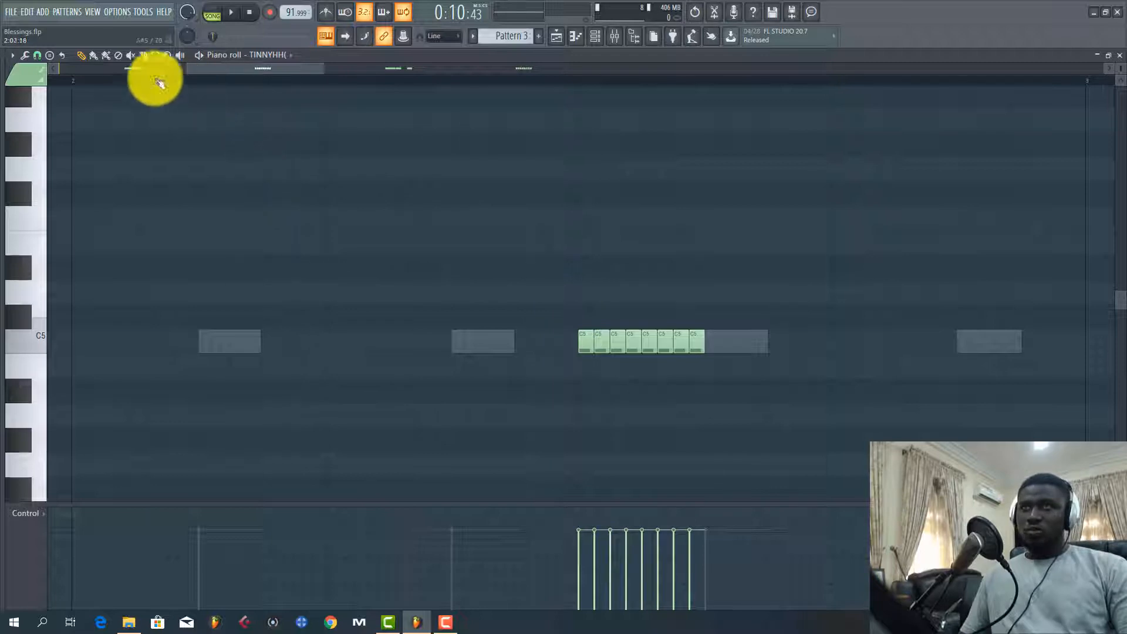
pyautogui.click(42, 57)
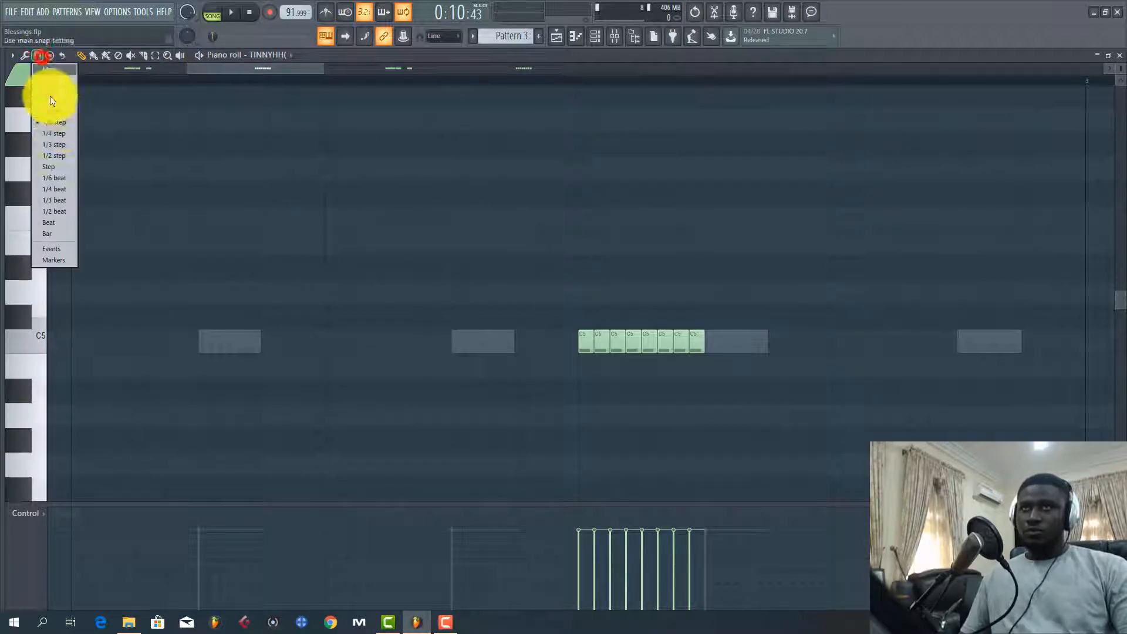
pyautogui.click(55, 136)
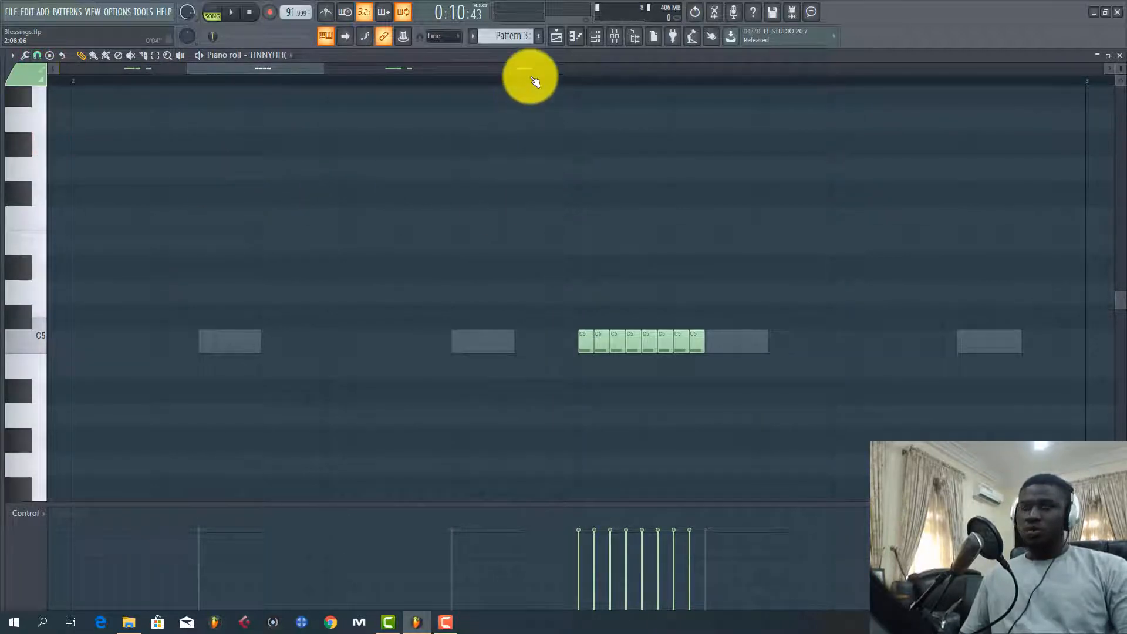
# Play the TINNYHH notes across bars 1 to 3, following how the roll fits between the other notes
pyautogui.scroll(-5, 531, 77)
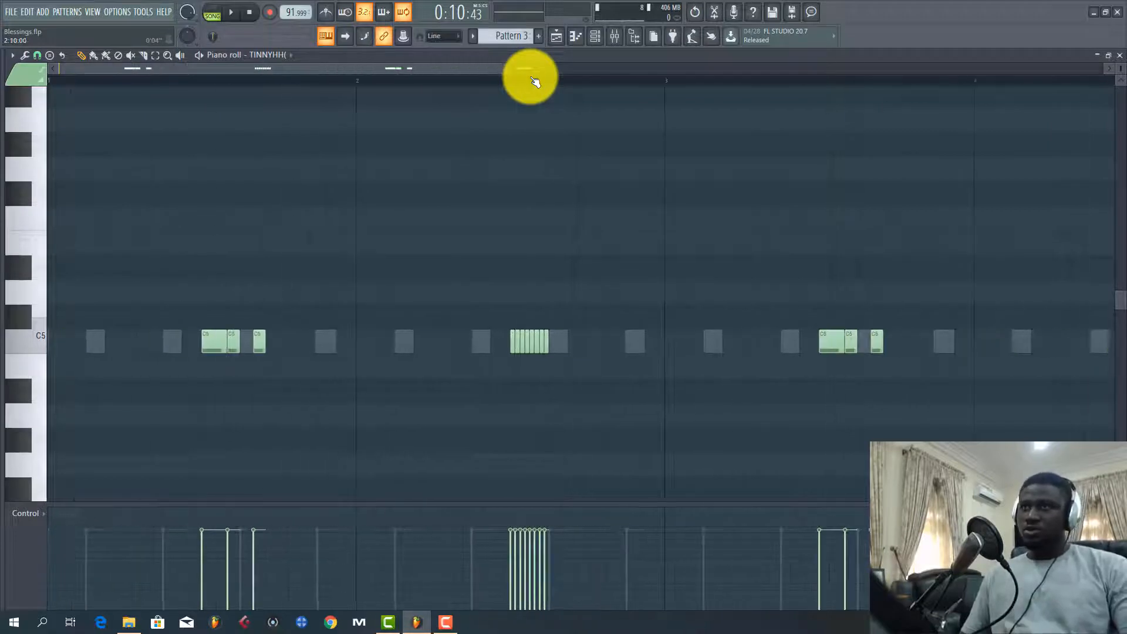
pyautogui.click(295, 68)
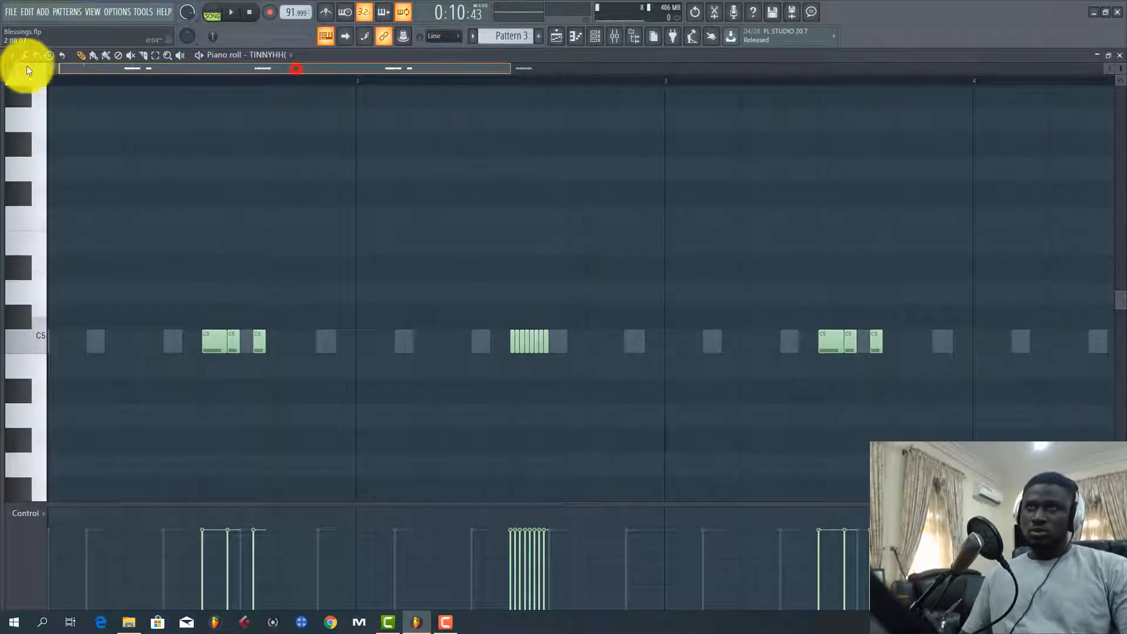
pyautogui.click(82, 85)
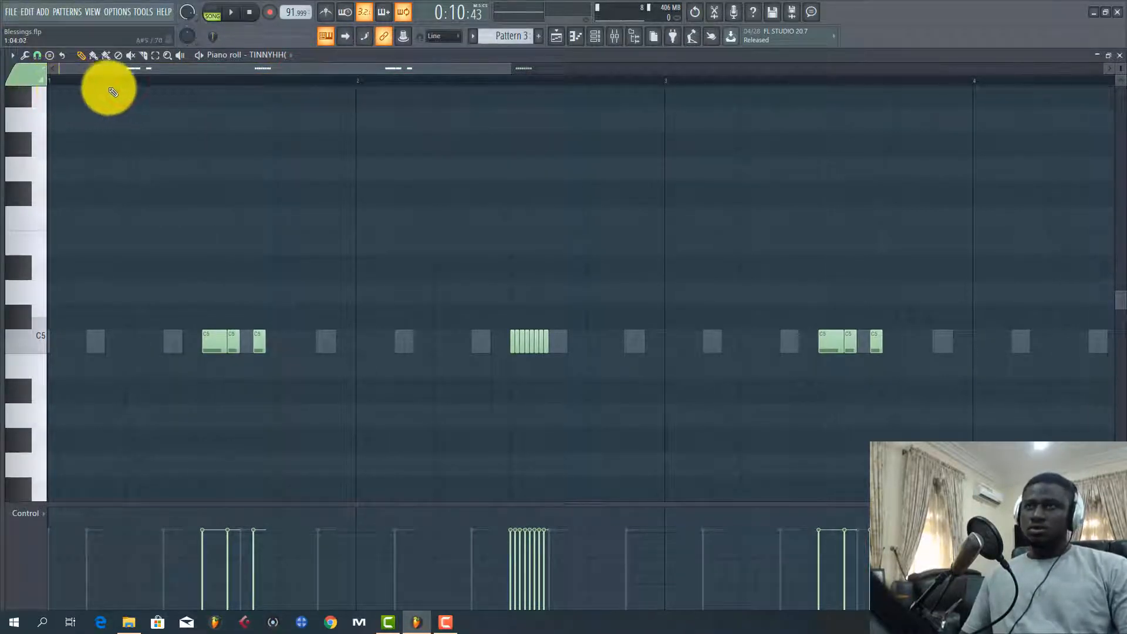
pyautogui.press('space')
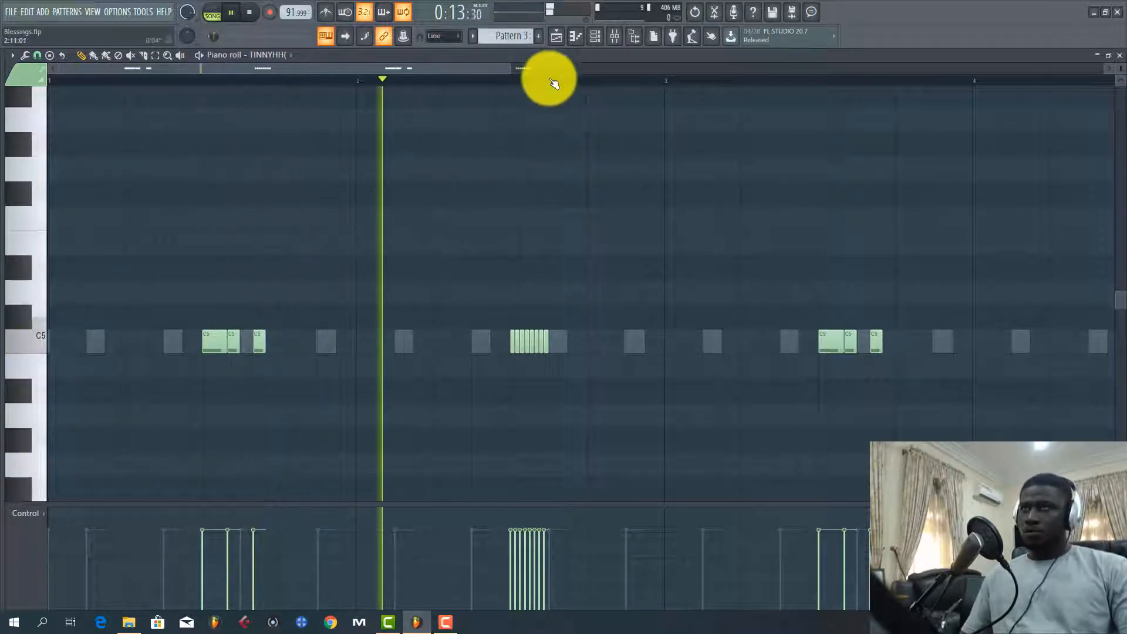
pyautogui.scroll(3, 558, 73)
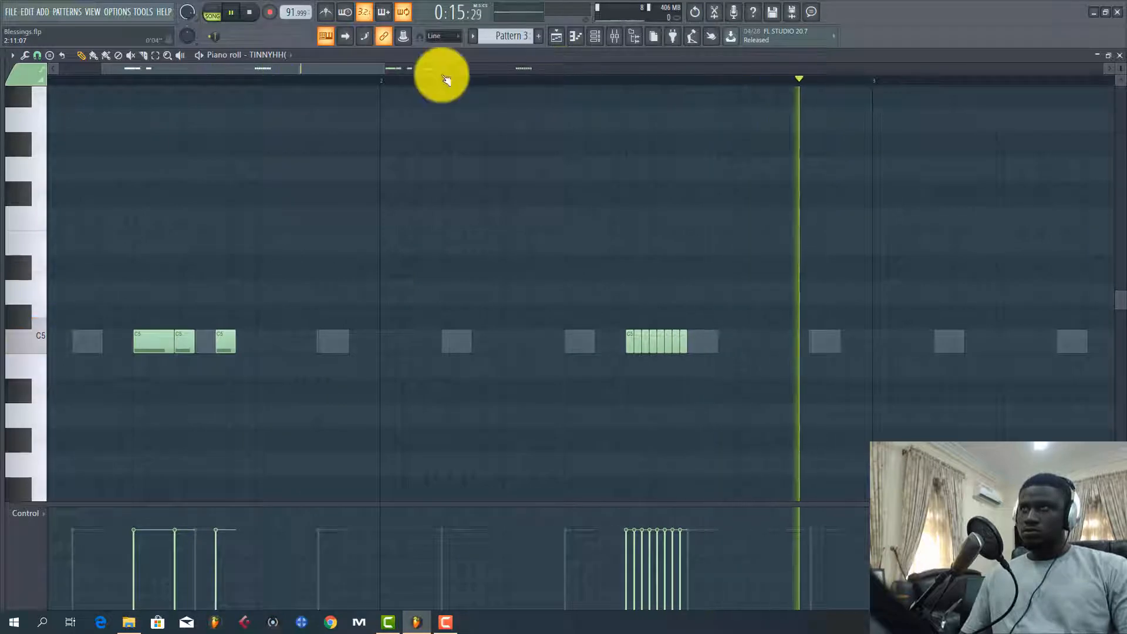
pyautogui.moveTo(365, 69); pyautogui.dragTo(423, 68)
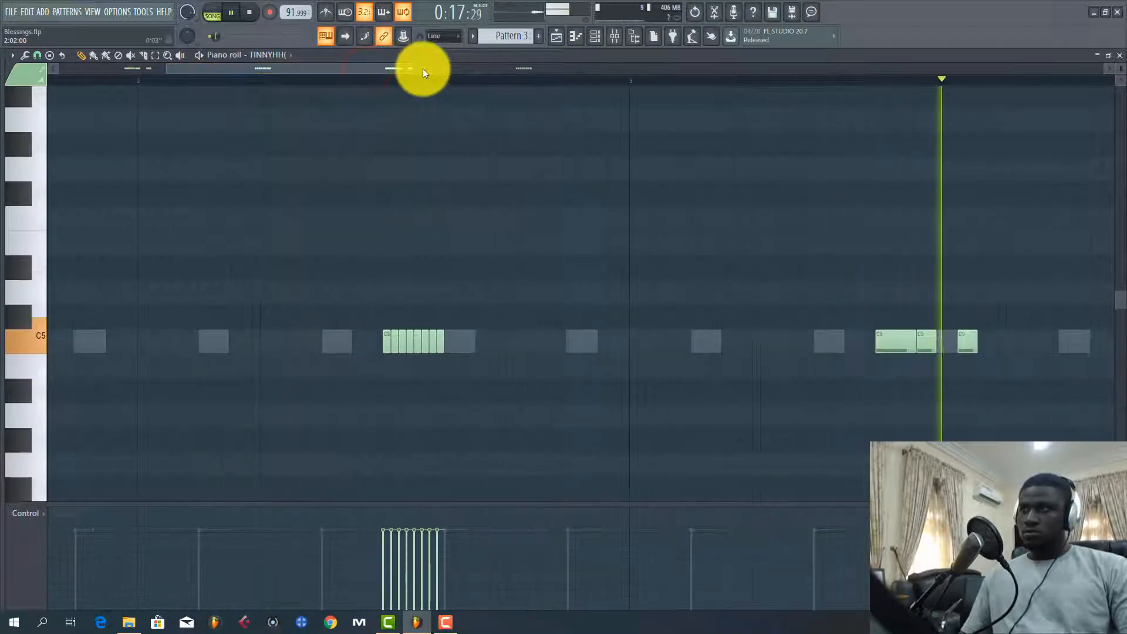
pyautogui.press('space')
# Return to the playlist, unmute Track 3 with Pattern 6, and listen to it together with Track 2
pyautogui.click(556, 38)
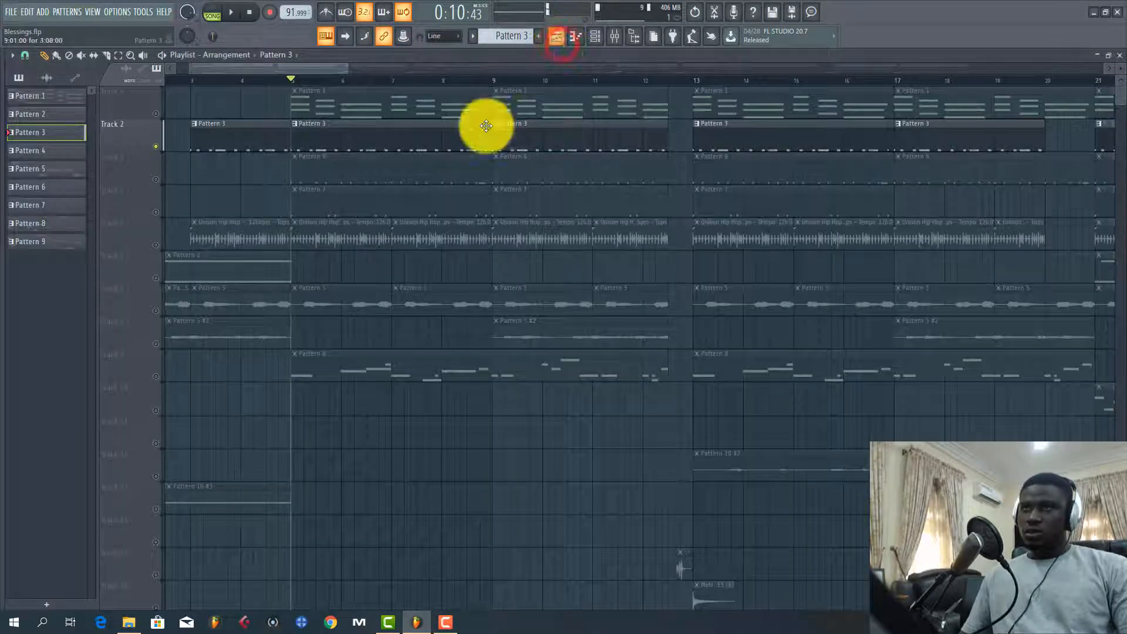
pyautogui.scroll(-1, 321, 171)
pyautogui.scroll(1, 321, 171)
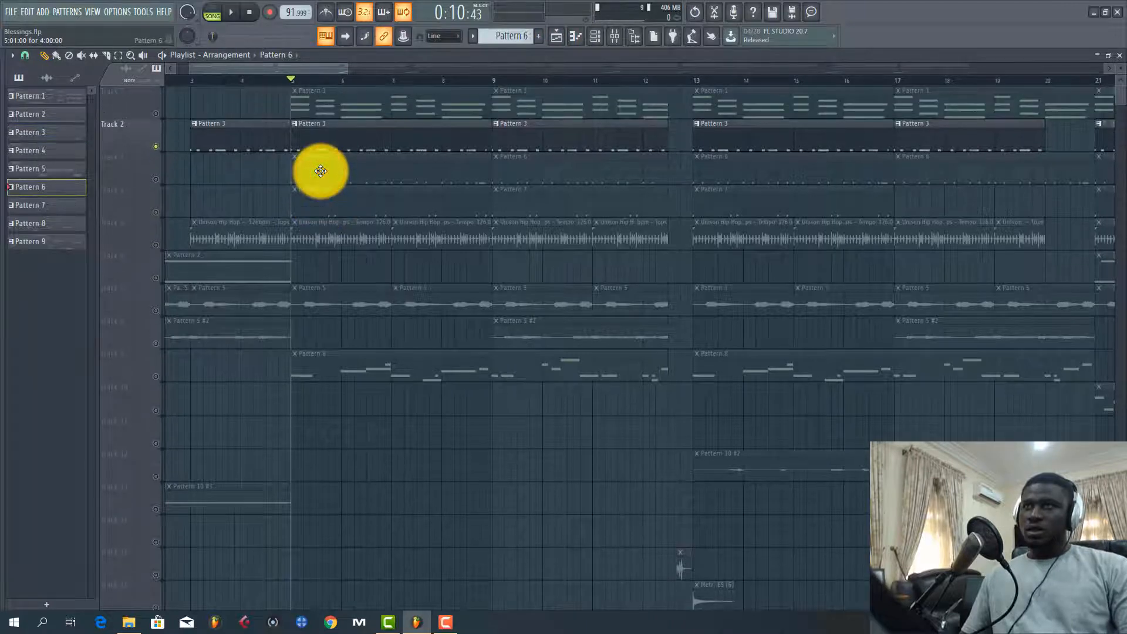
pyautogui.click(153, 179)
pyautogui.press('space')
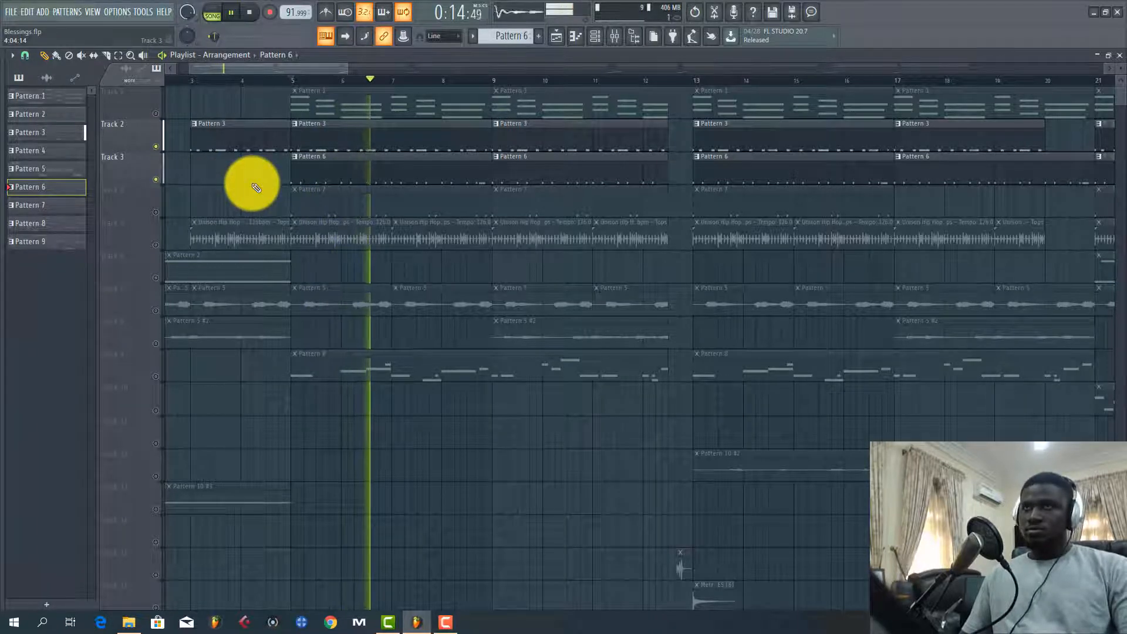
pyautogui.press('space')
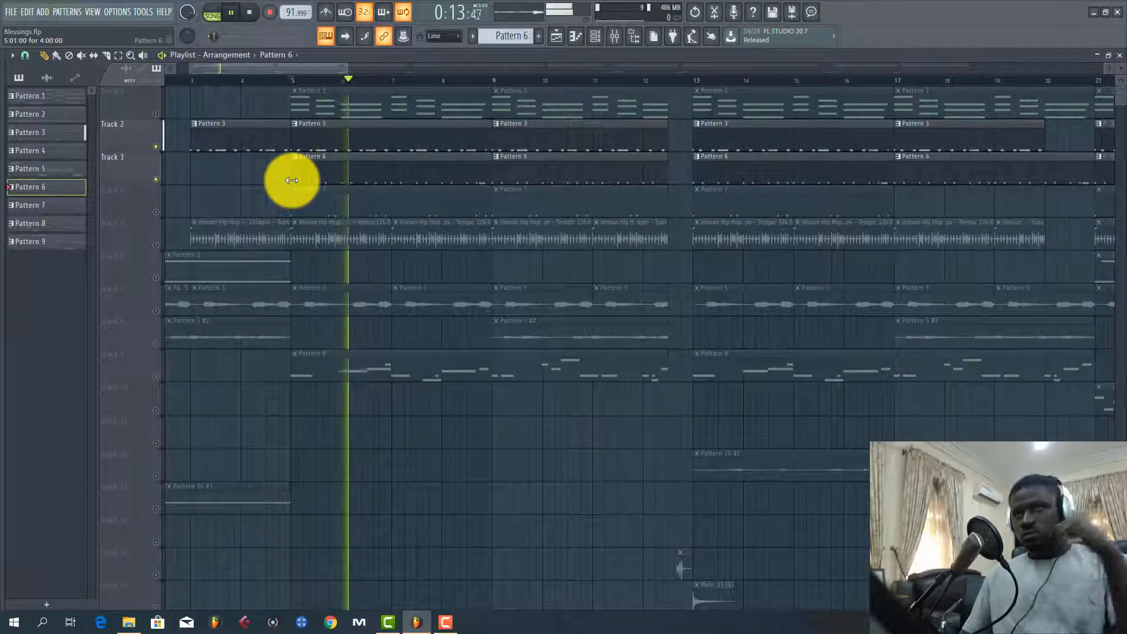
pyautogui.press('space')
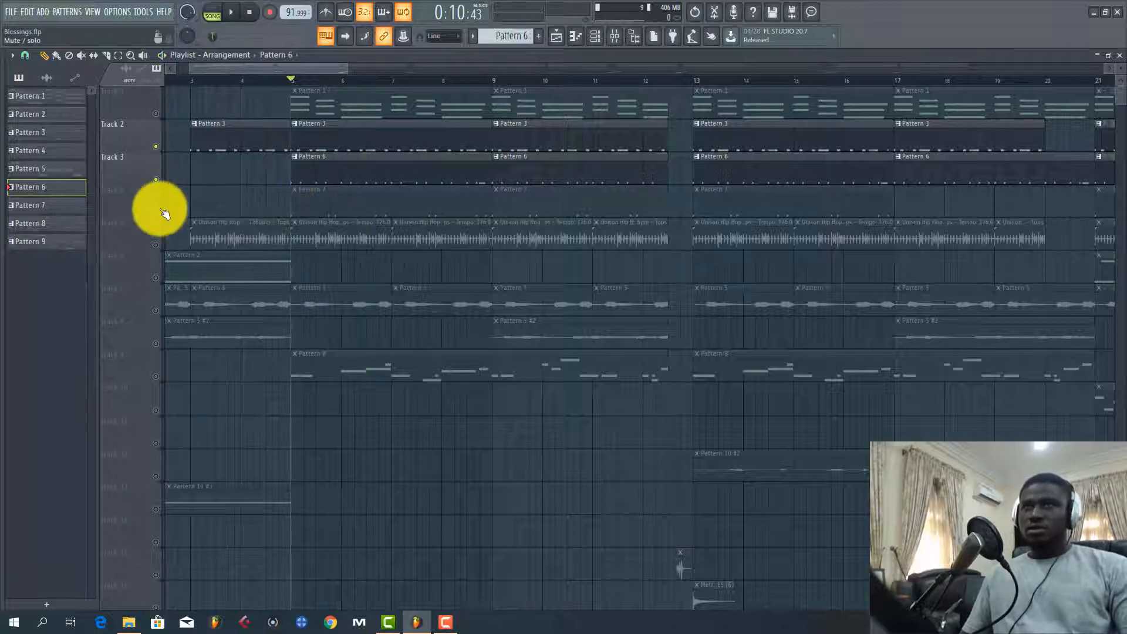
# Unmute Track 4, listen briefly, and select its Pattern 7 as the current pattern
pyautogui.click(155, 212)
pyautogui.press('space')
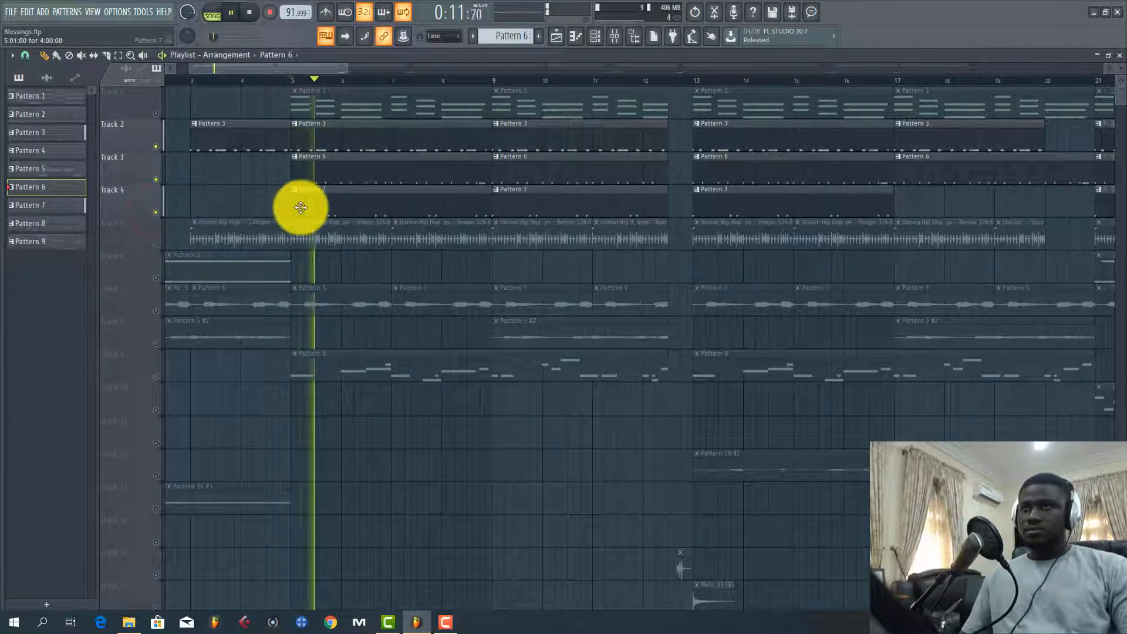
pyautogui.click(300, 208)
pyautogui.press('space')
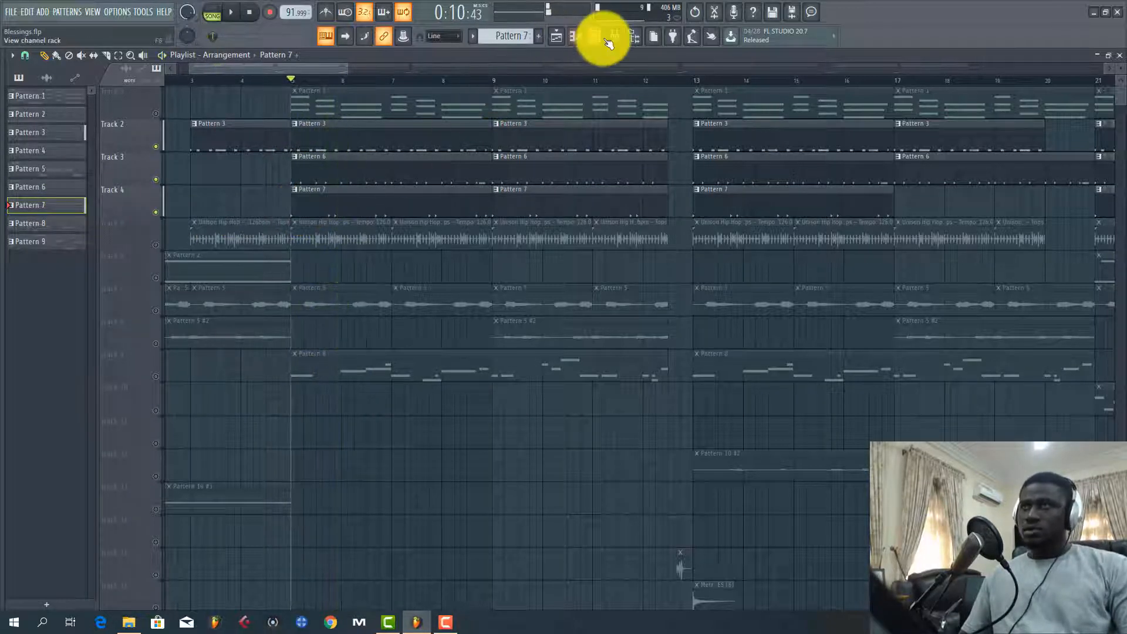
# Examine Pattern 7's Snare 9 and Clap (1) steps in the channel rack while listening to the drums
pyautogui.click(597, 36)
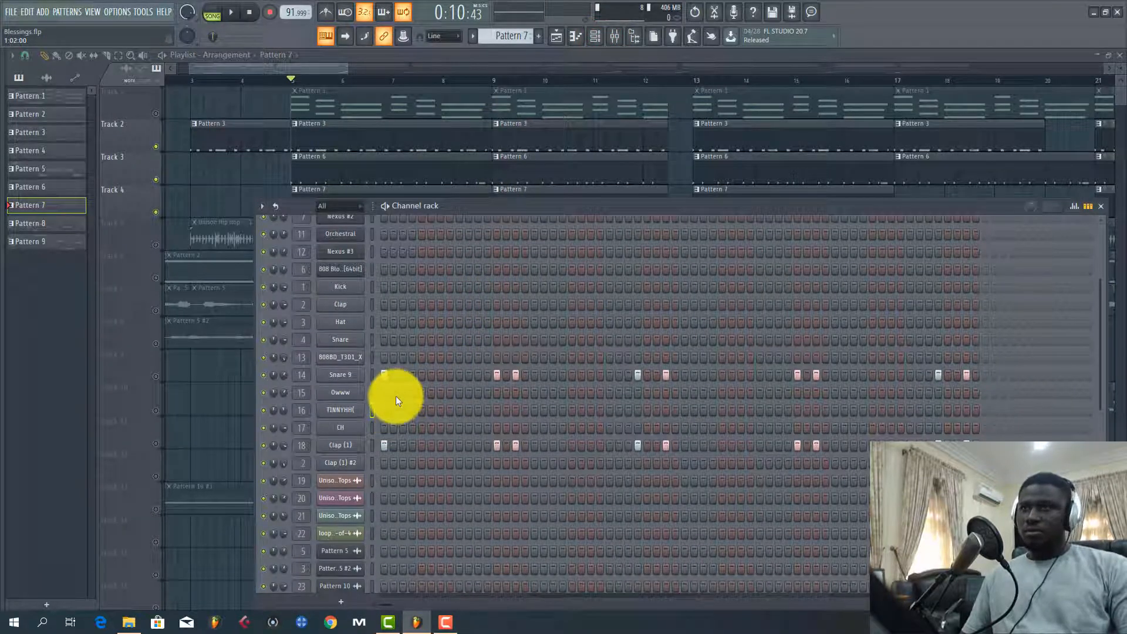
pyautogui.click(372, 375)
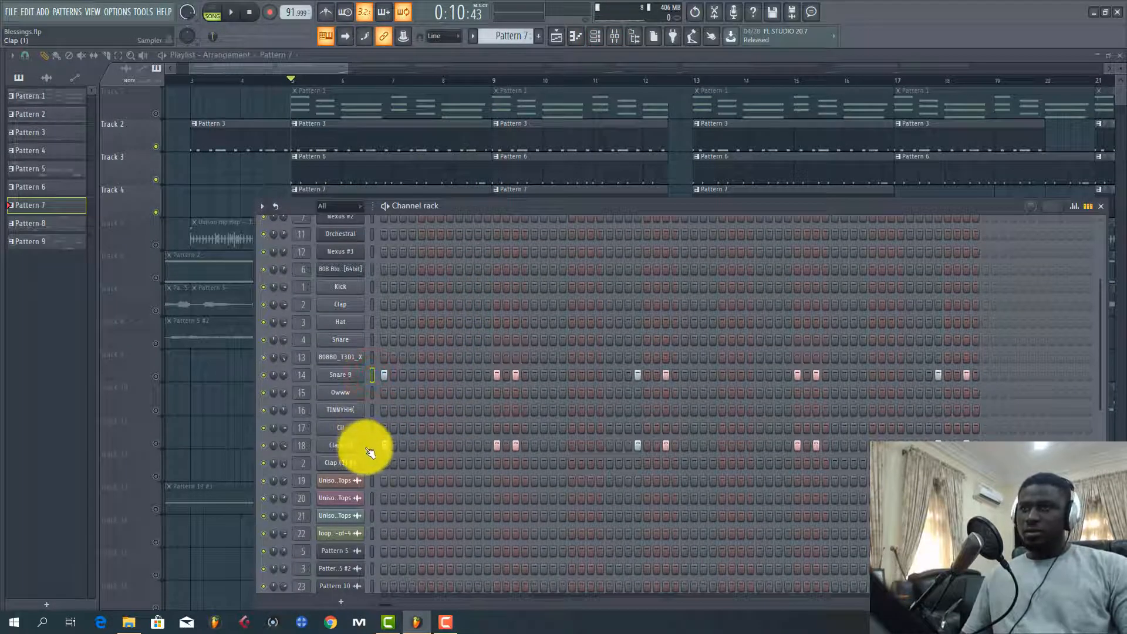
pyautogui.press('space')
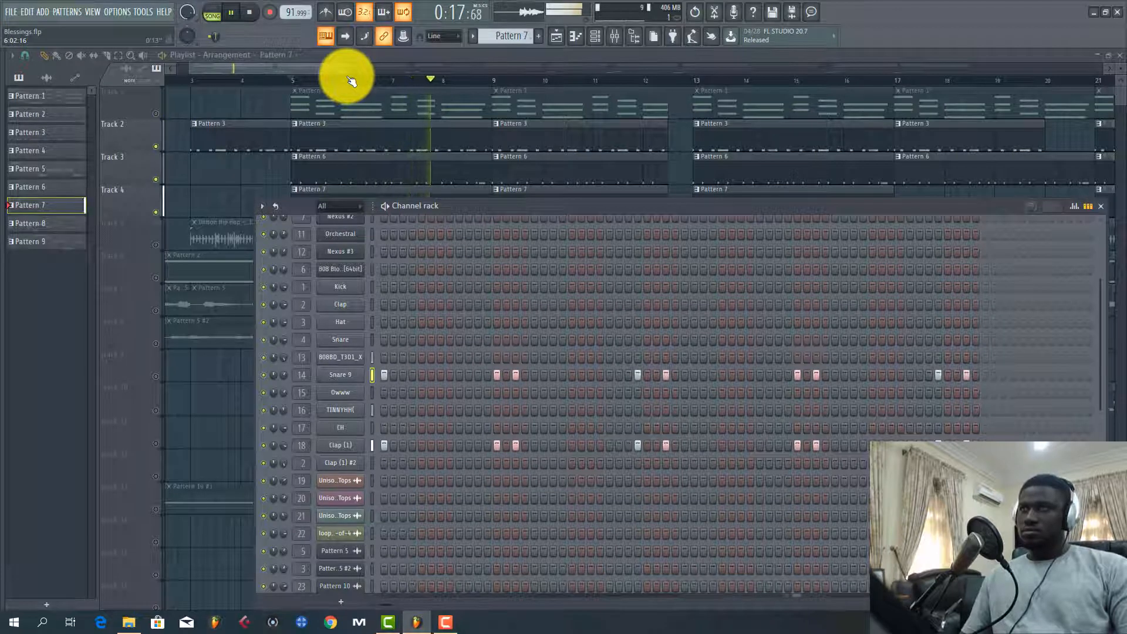
pyautogui.click(324, 67)
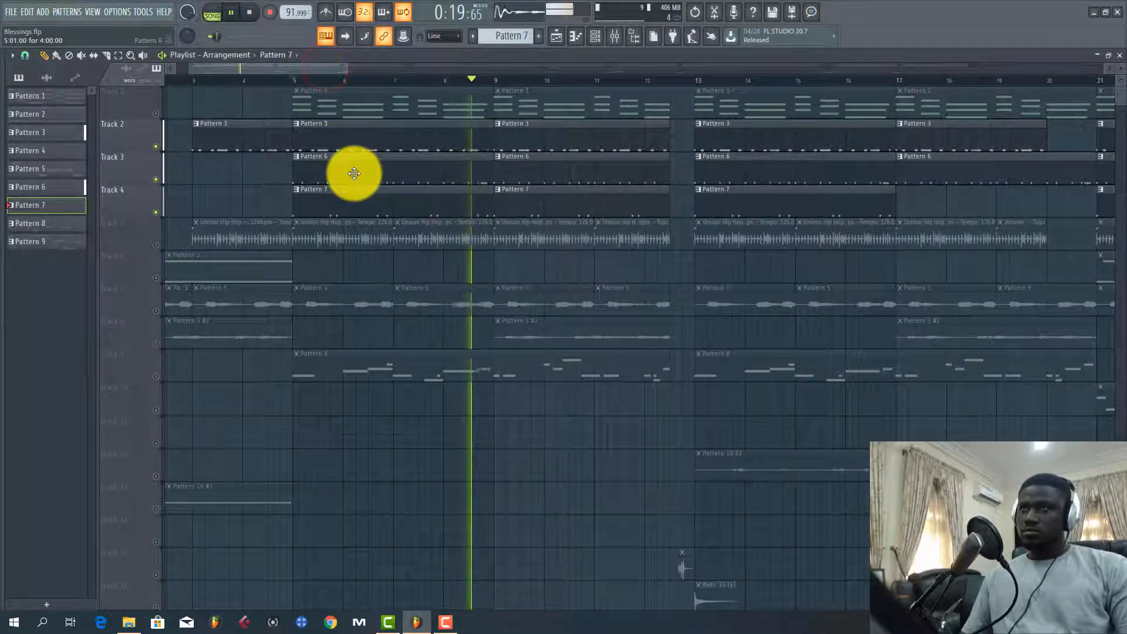
pyautogui.press('space')
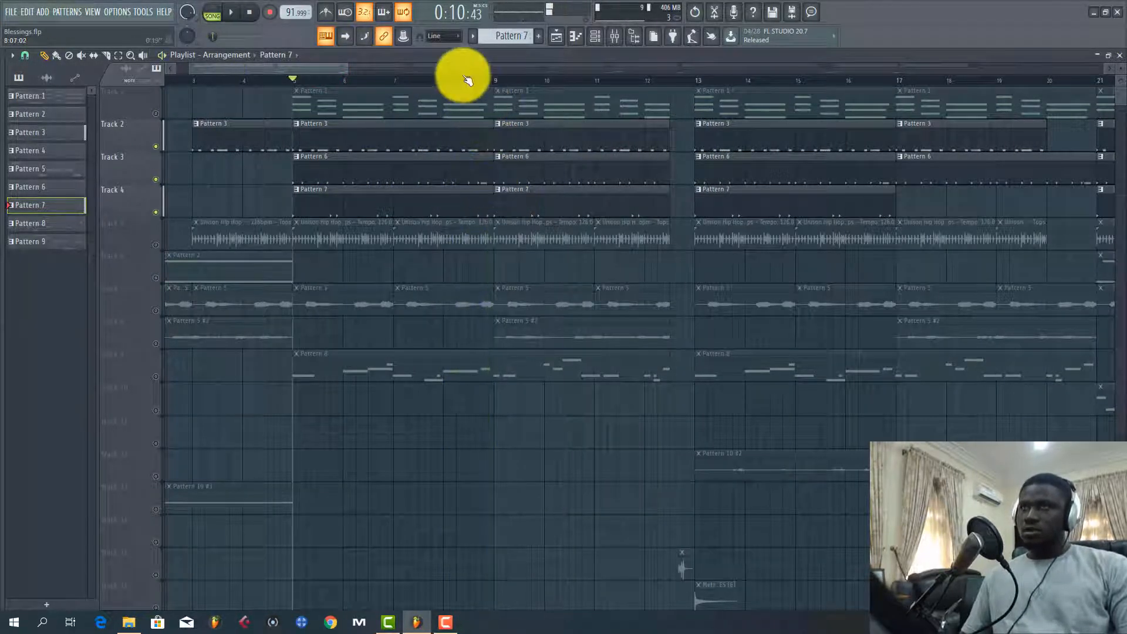
# Open Pattern 6's 808BD_T3D1_X notes in the piano roll and listen to the fast roll at the end of bar 4
pyautogui.scroll(5, 460, 75)
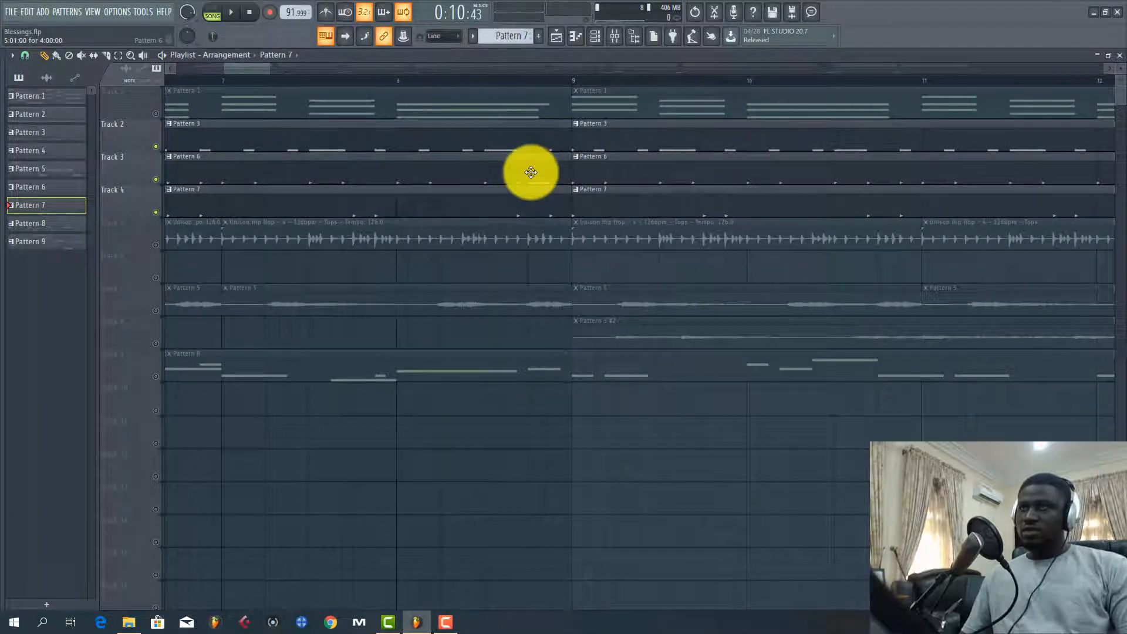
pyautogui.doubleClick(532, 172)
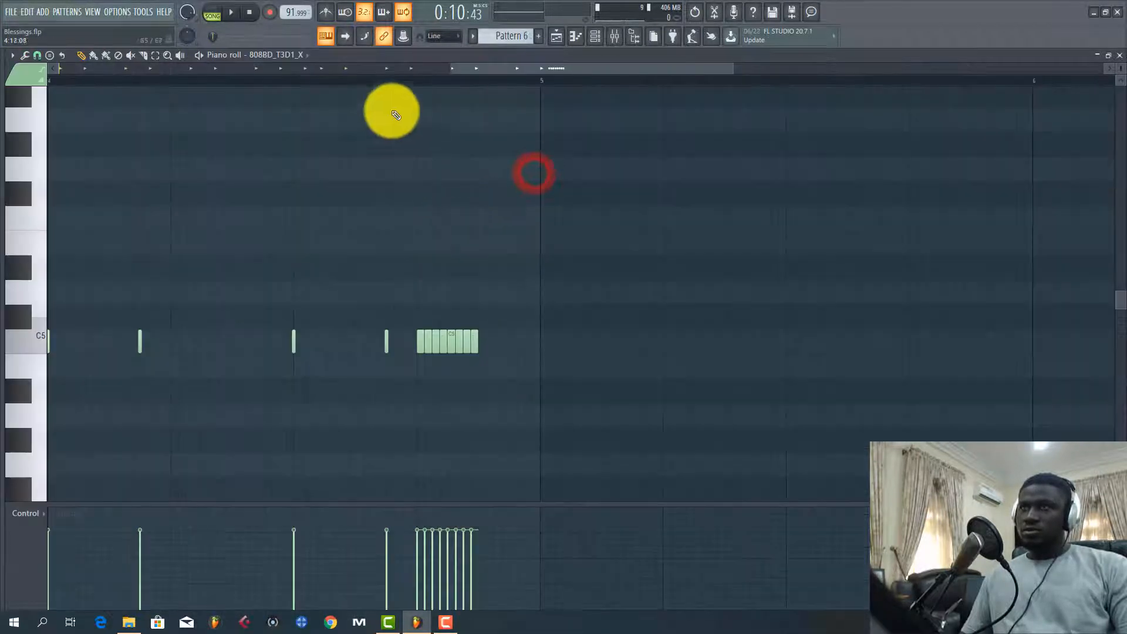
pyautogui.click(335, 75)
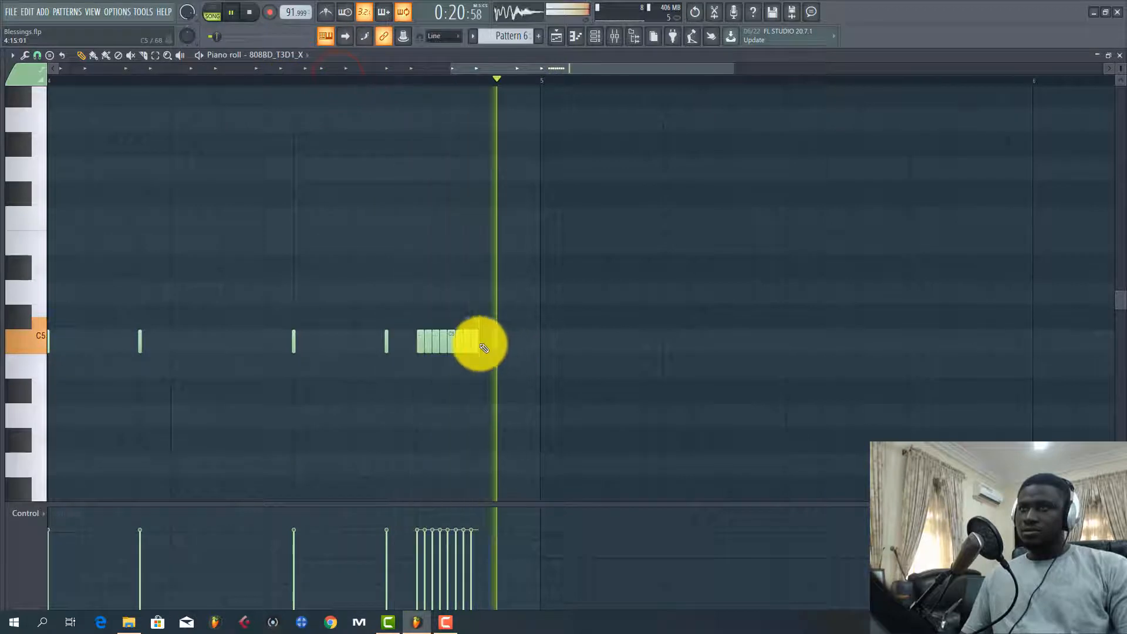
pyautogui.click(212, 10)
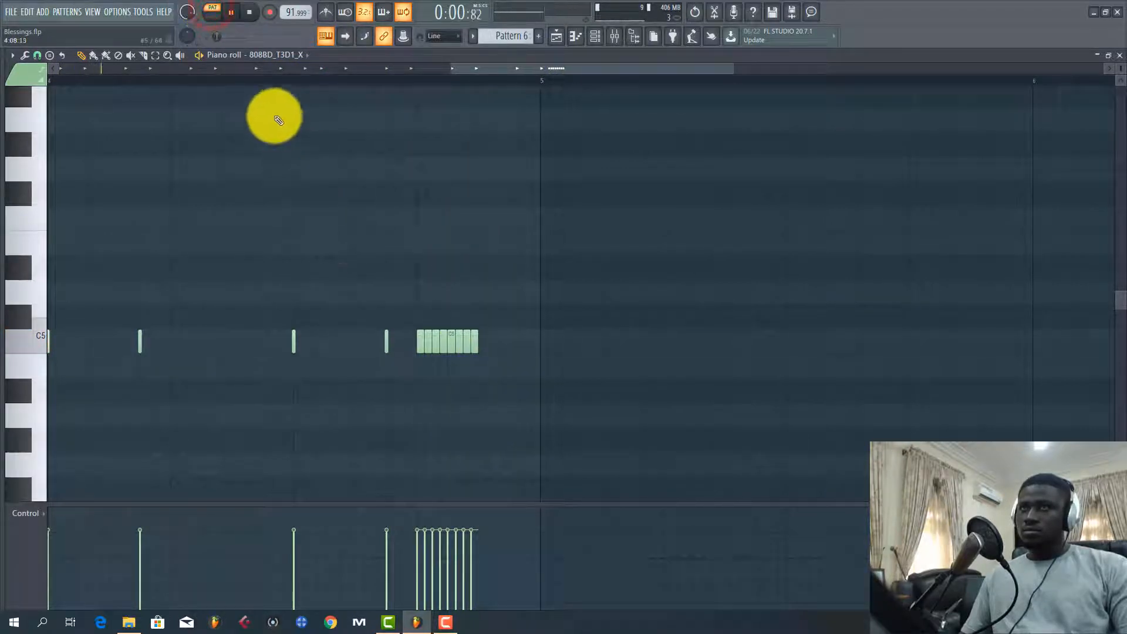
pyautogui.click(264, 75)
pyautogui.press('space')
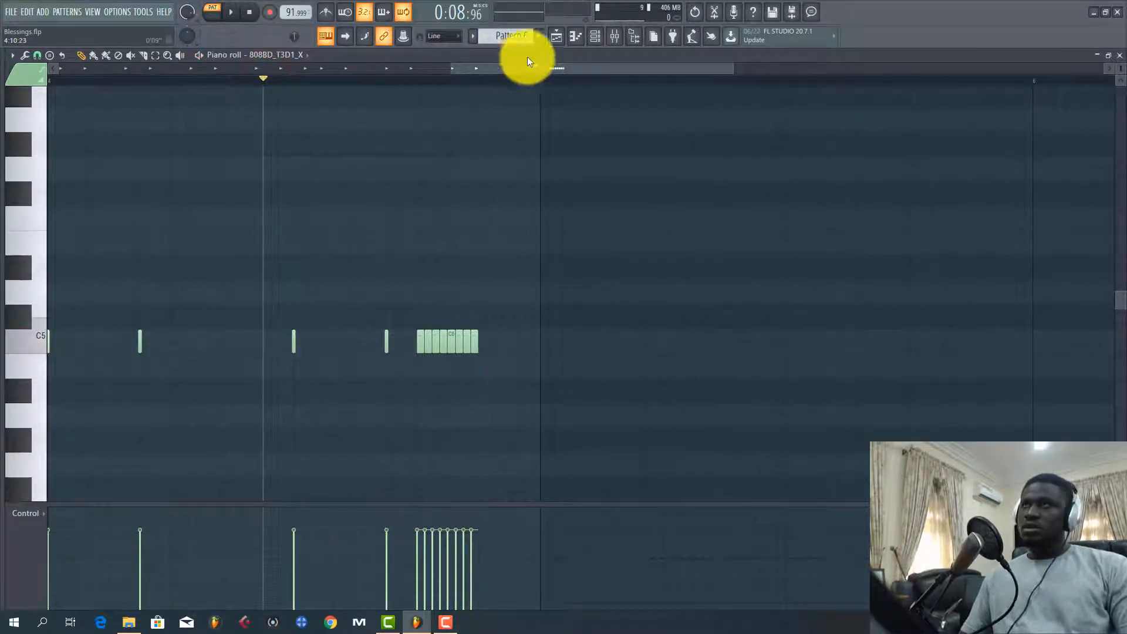
# Unmute Track 5 in the playlist and open the channel settings of its Unison Hip Hop - 4 - 126bpm - Tops clip
pyautogui.click(554, 38)
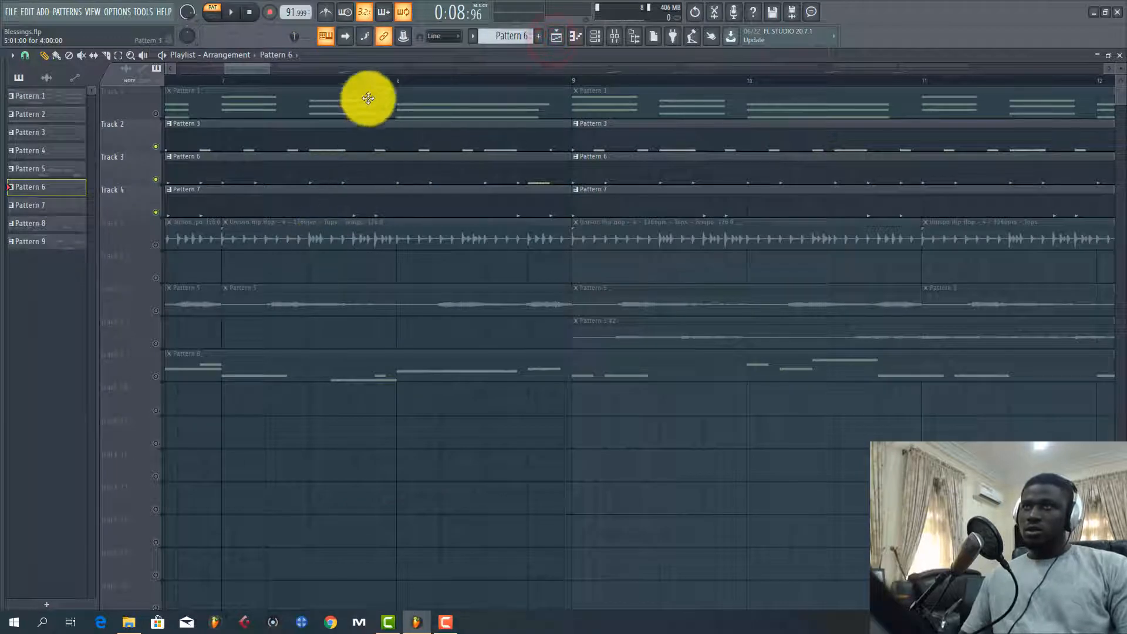
pyautogui.click(282, 57)
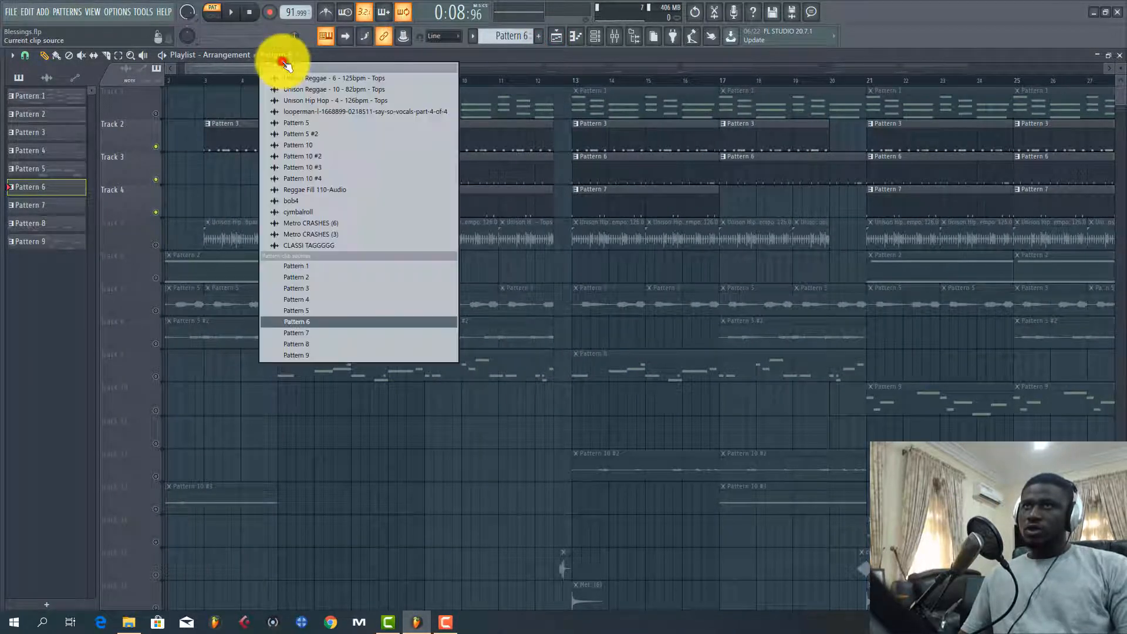
pyautogui.click(218, 68)
pyautogui.scroll(5, 272, 80)
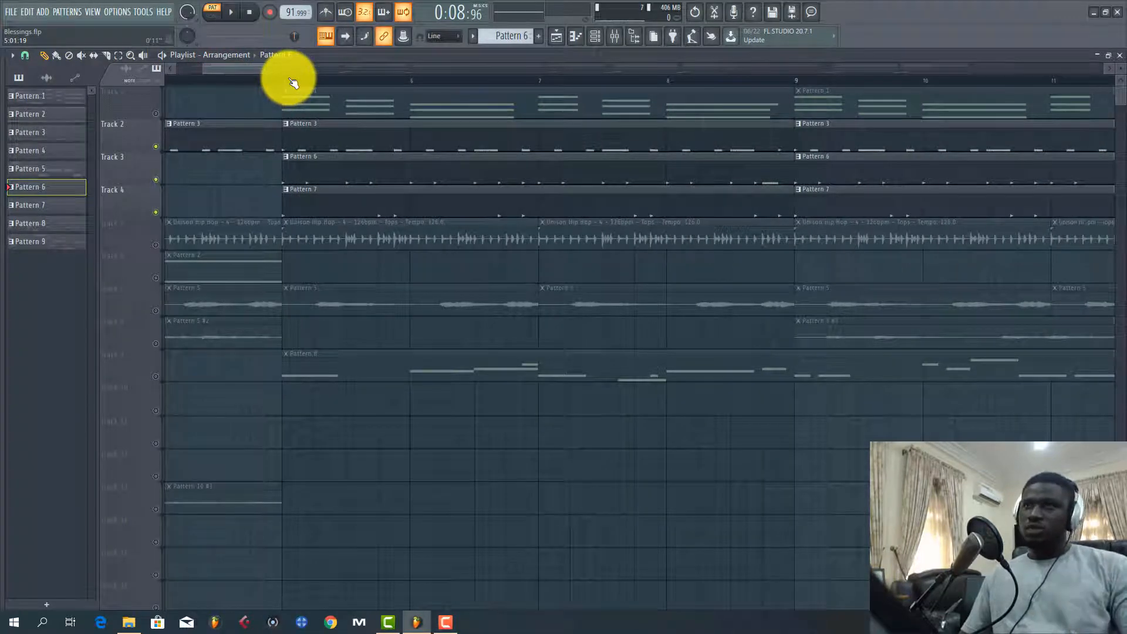
pyautogui.click(259, 69)
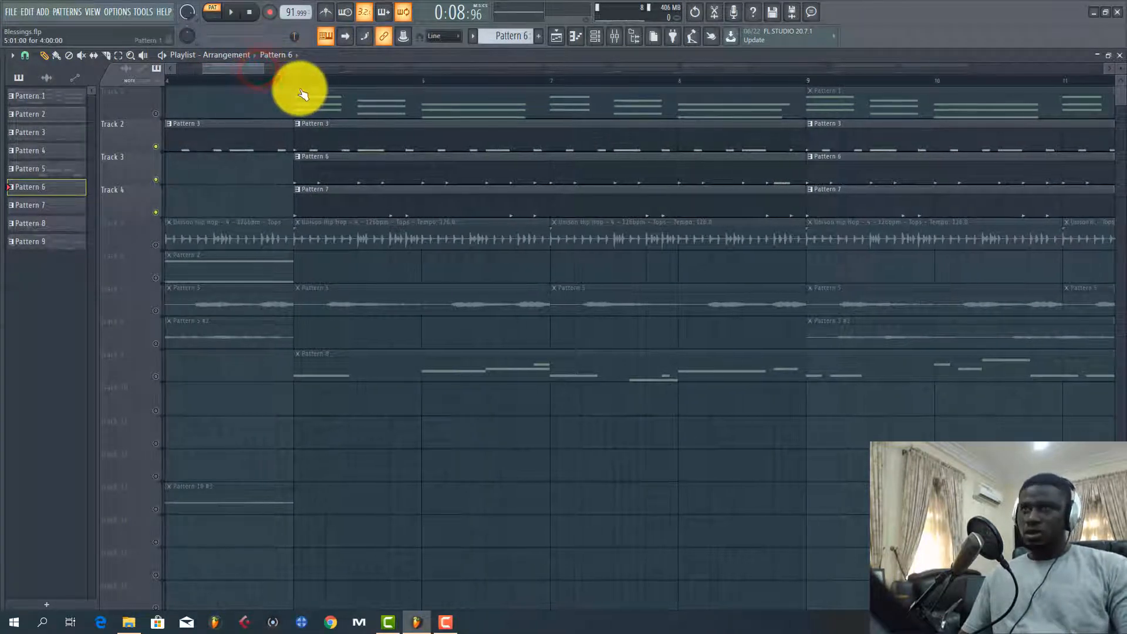
pyautogui.scroll(-3, 300, 90)
pyautogui.scroll(3, 303, 94)
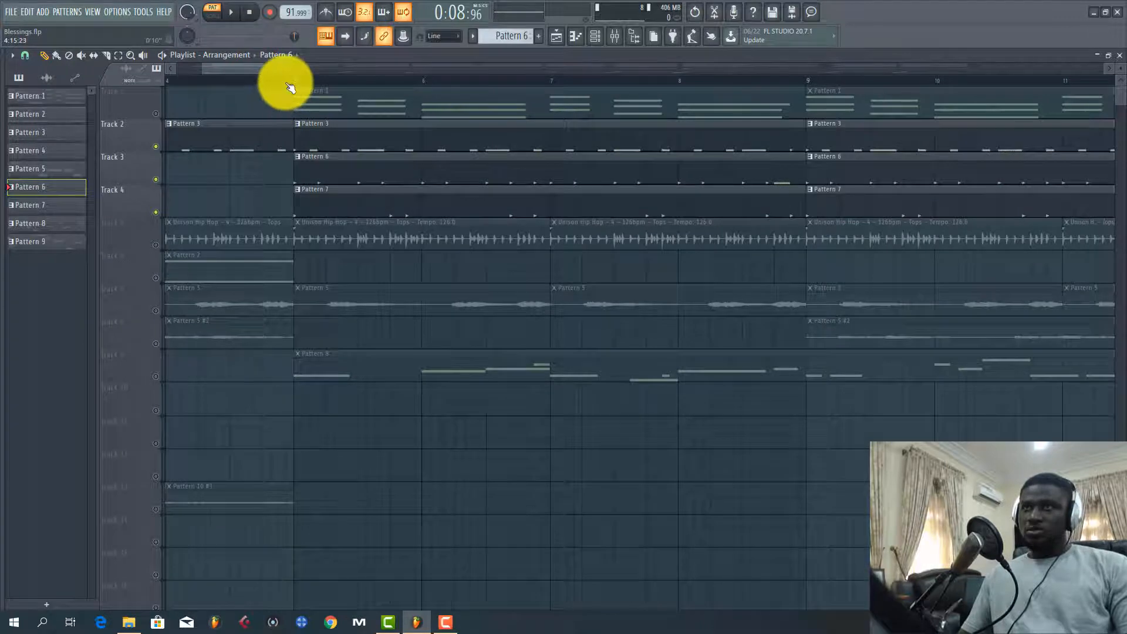
pyautogui.scroll(-2, 290, 87)
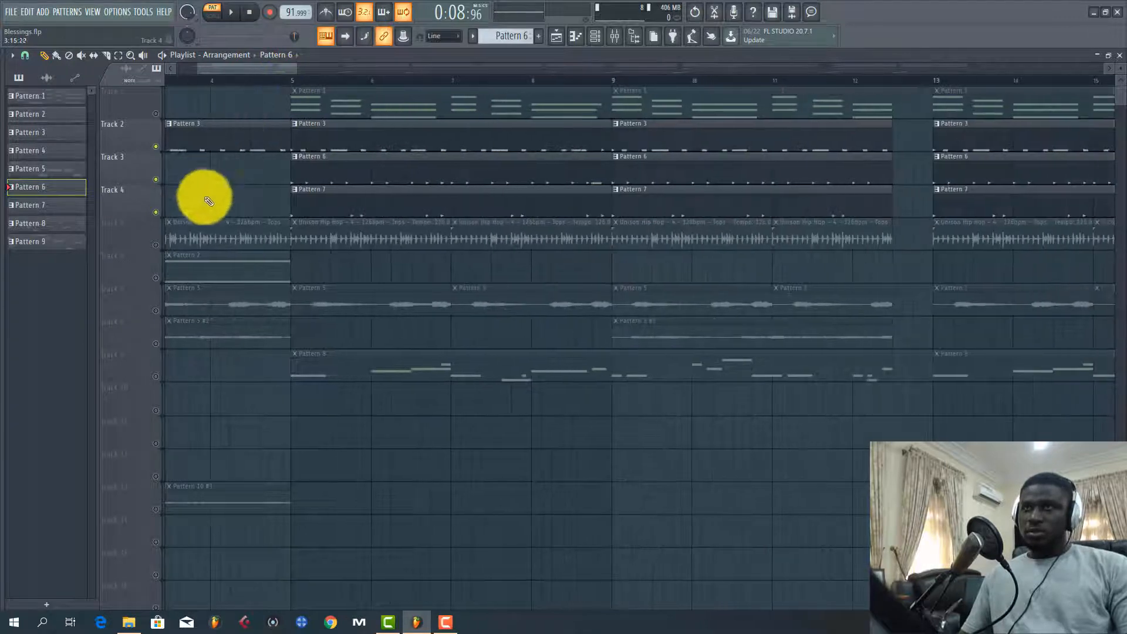
pyautogui.click(160, 250)
pyautogui.doubleClick(257, 241)
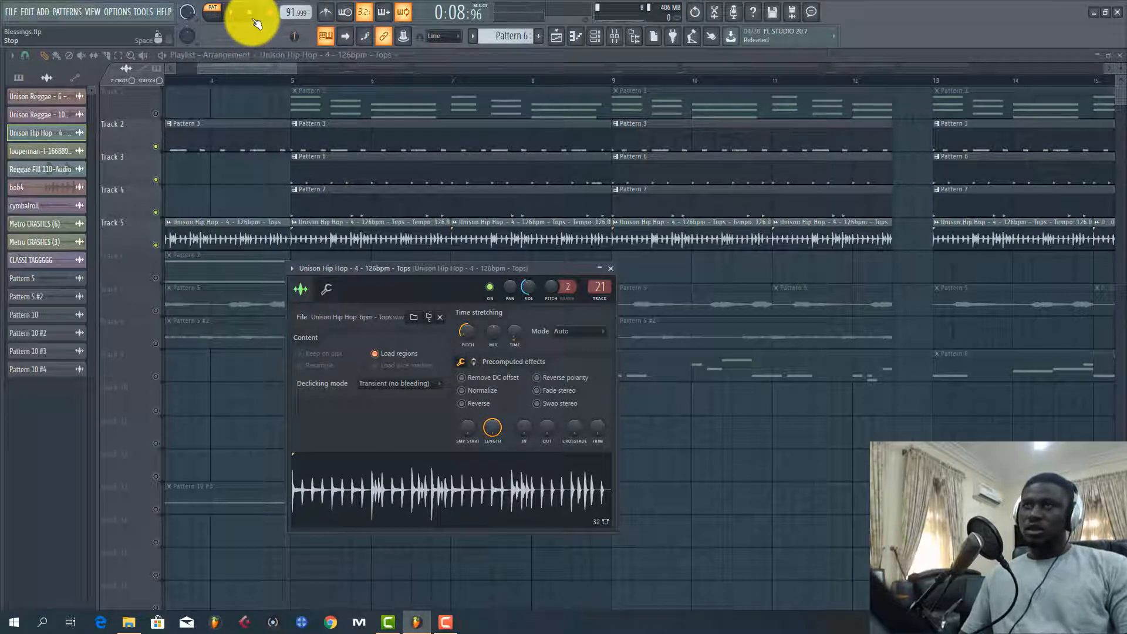
# Close the clip's settings and play the unmuted drum tracks in song mode from about bar 5
pyautogui.click(303, 118)
pyautogui.click(288, 79)
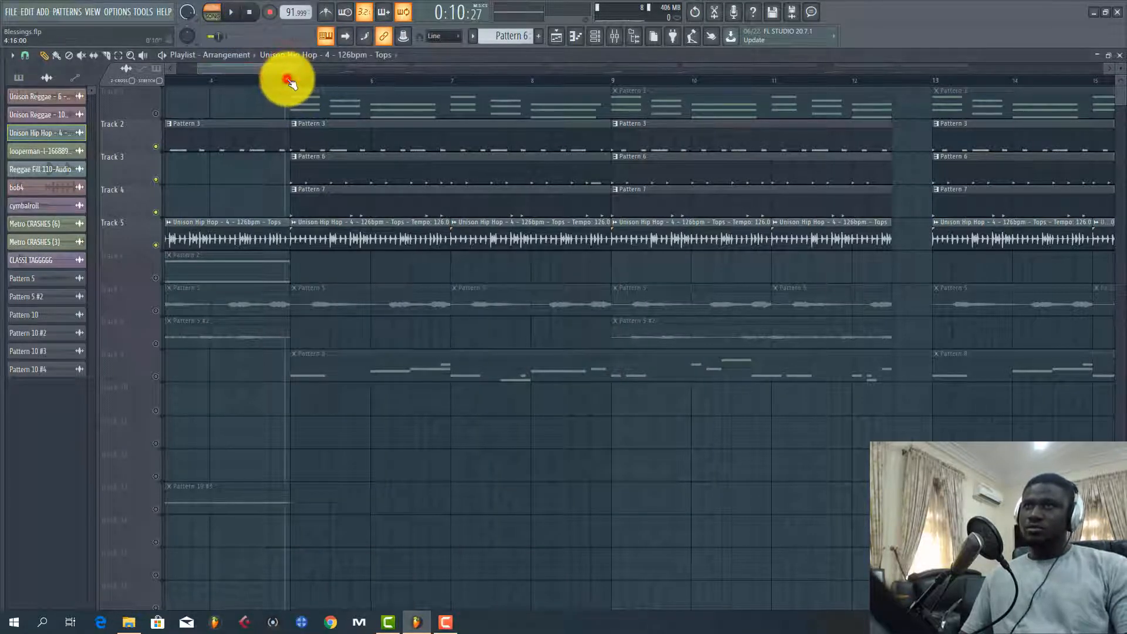
pyautogui.press('space')
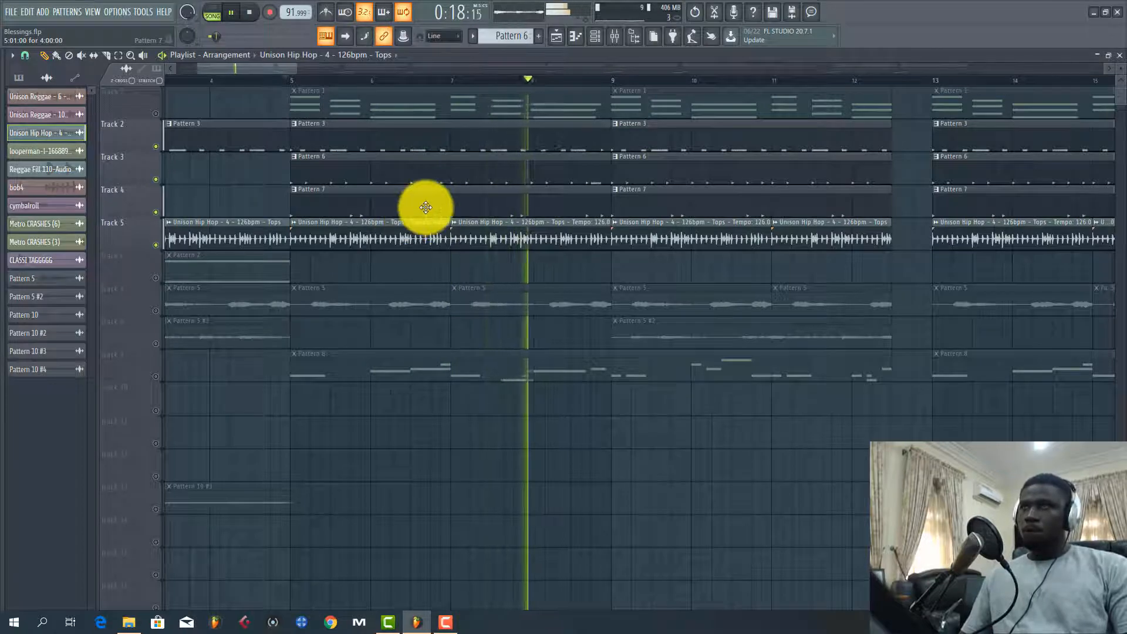
# Stop playback and examine Pattern 3's Owww, TINNYHHI and CH programming in the channel rack
pyautogui.press('space')
pyautogui.click(396, 201)
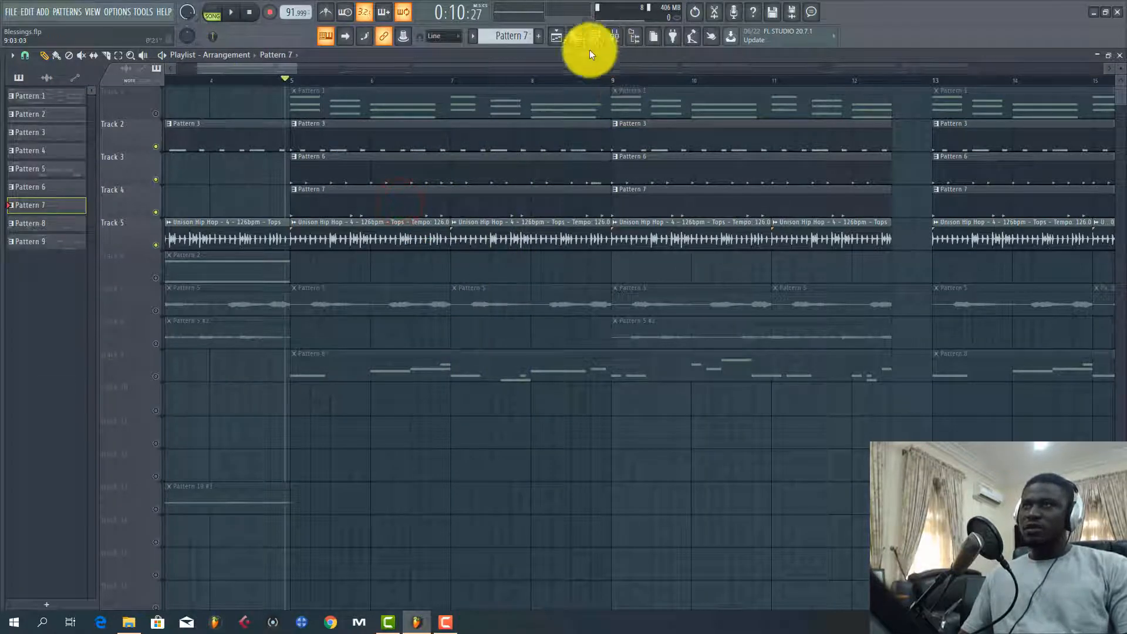
pyautogui.click(595, 36)
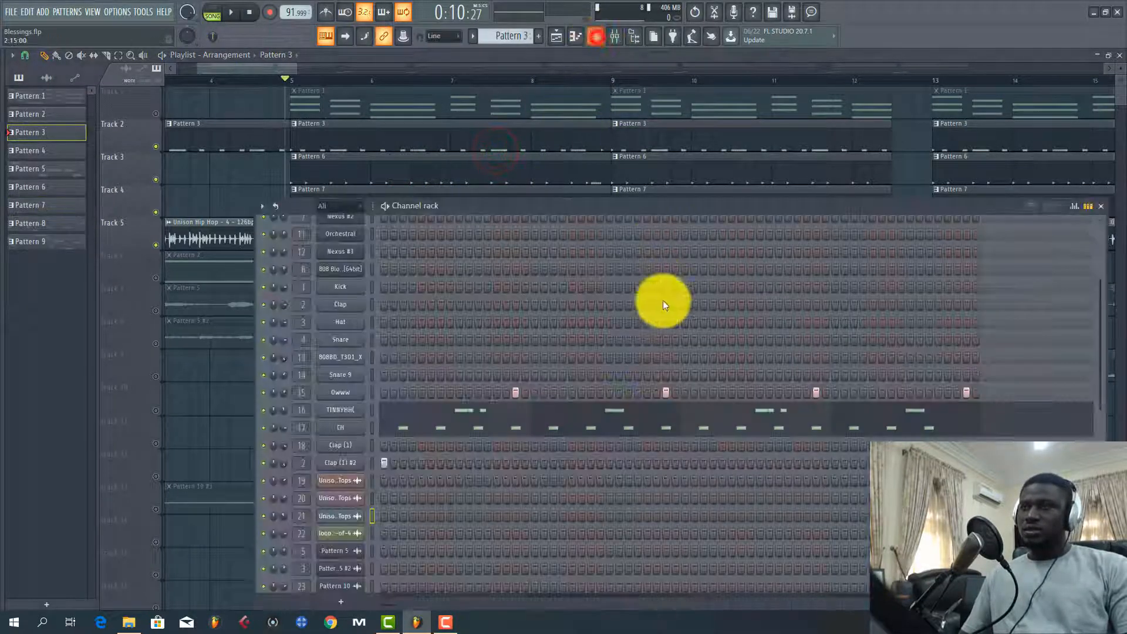
pyautogui.scroll(-3, 639, 356)
pyautogui.scroll(4, 639, 356)
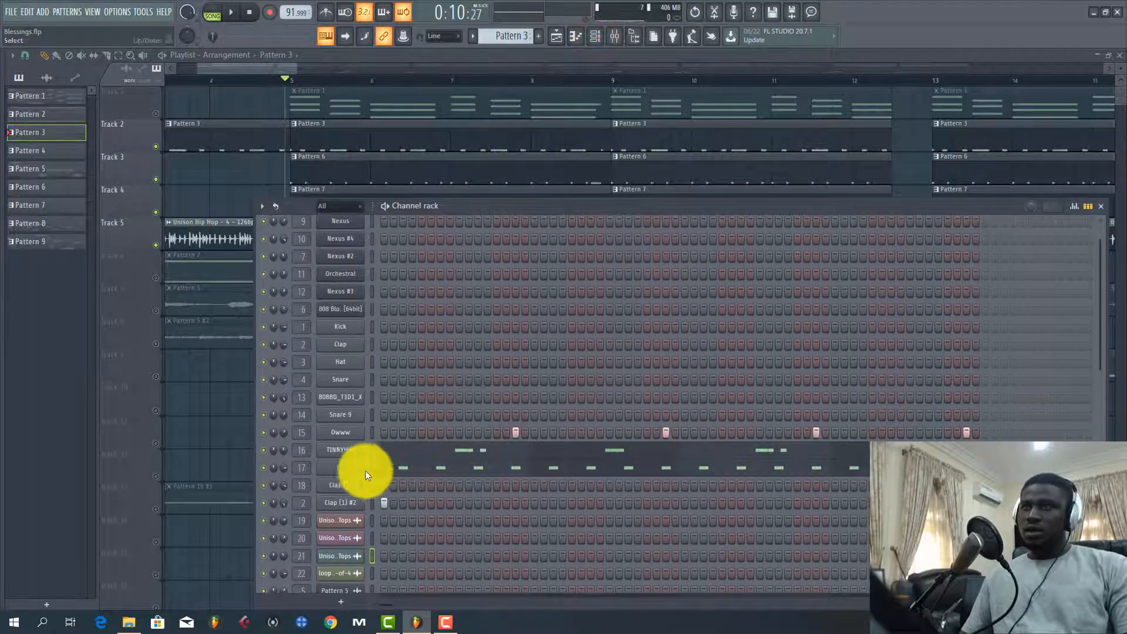
pyautogui.click(373, 439)
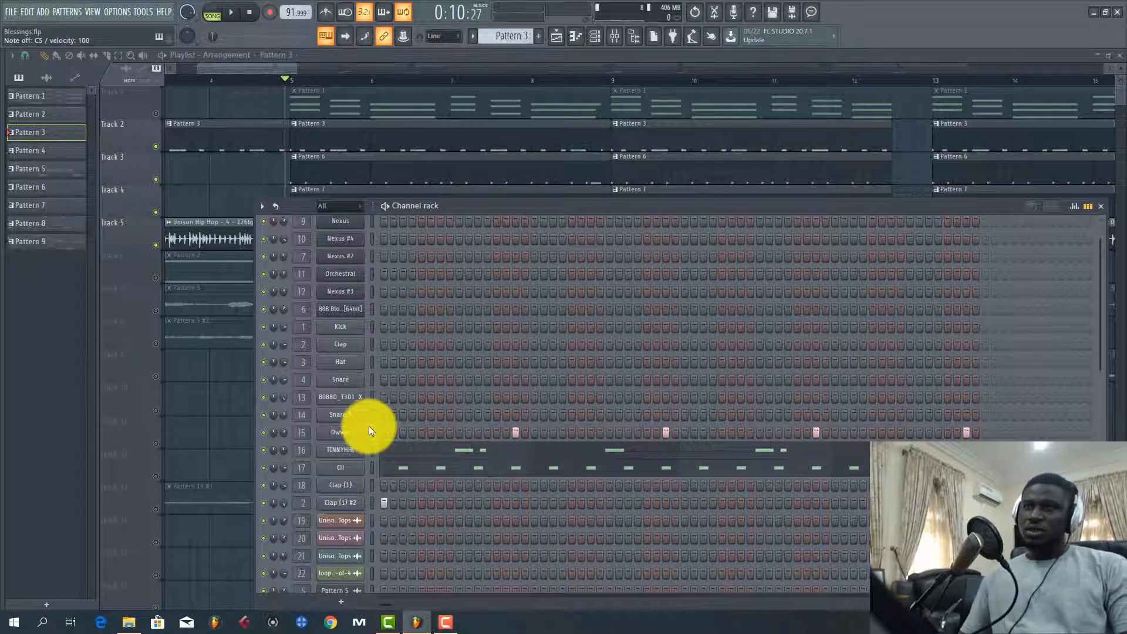
# Return to the playlist and play the unmuted drum tracks again from just before bar 5
pyautogui.click(252, 71)
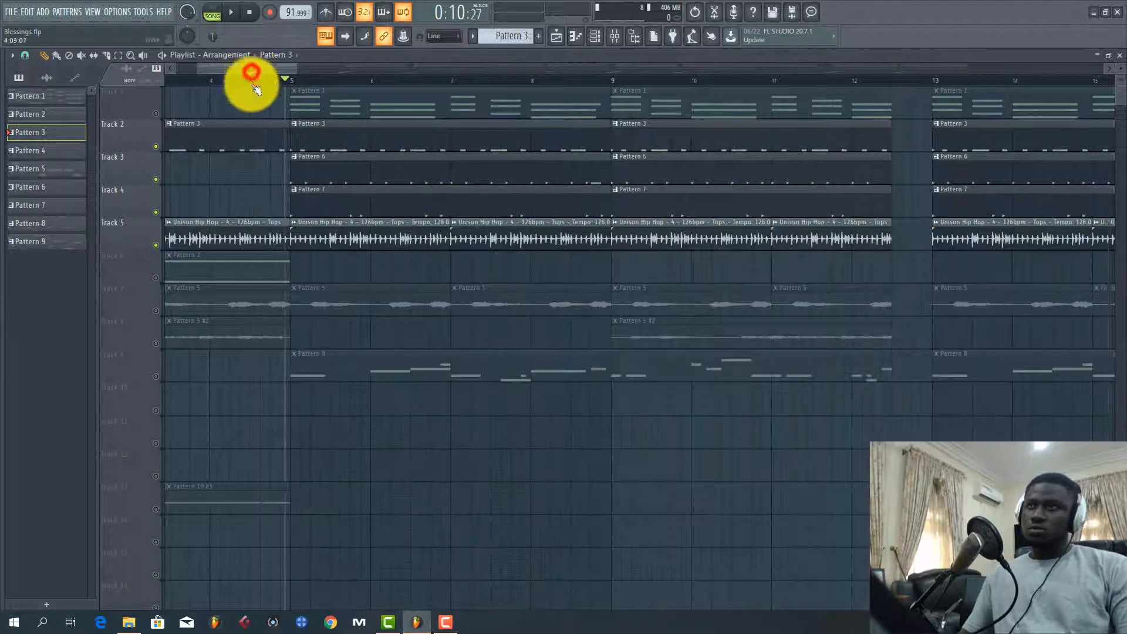
pyautogui.press('space')
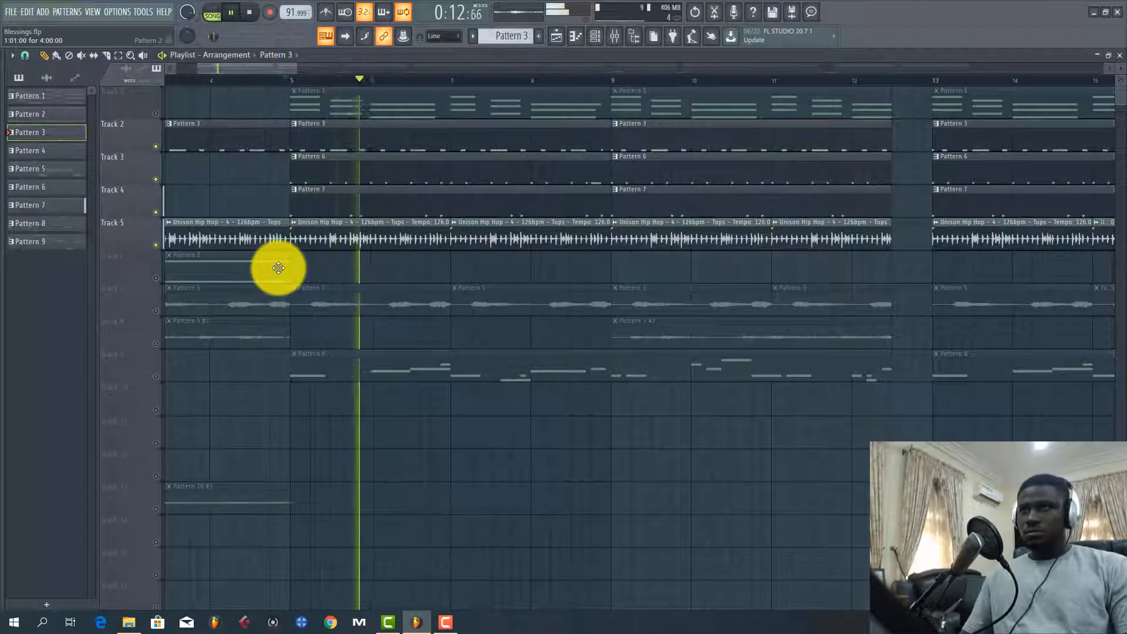
pyautogui.press('space')
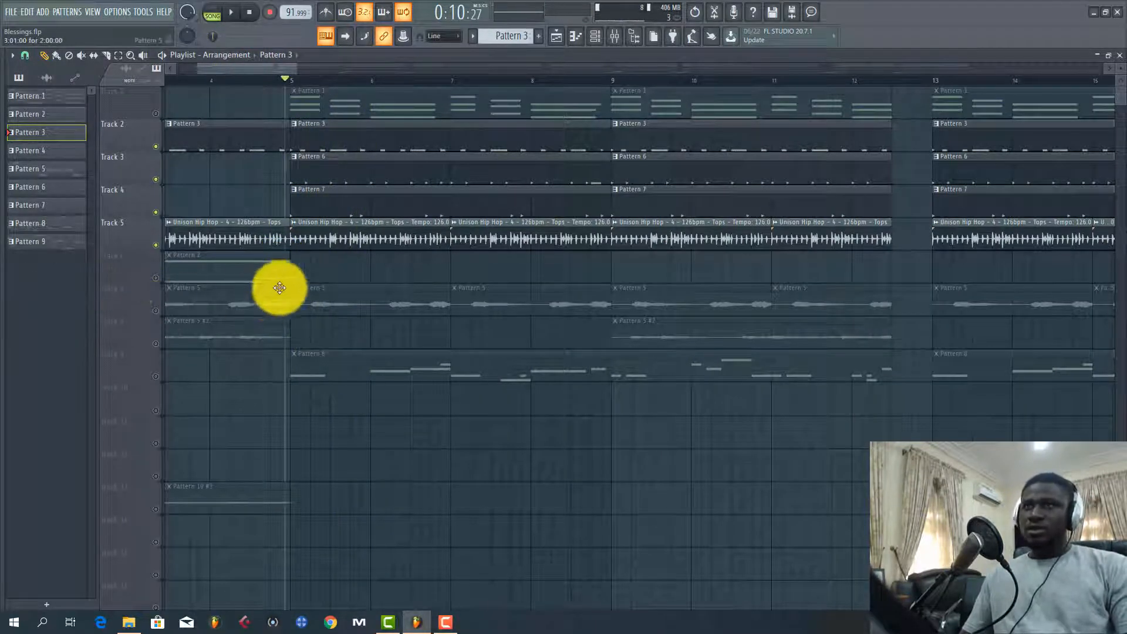
# Unmute Track 7 in the playlist and open the channel settings of its Pattern 5 audio clip
pyautogui.click(156, 311)
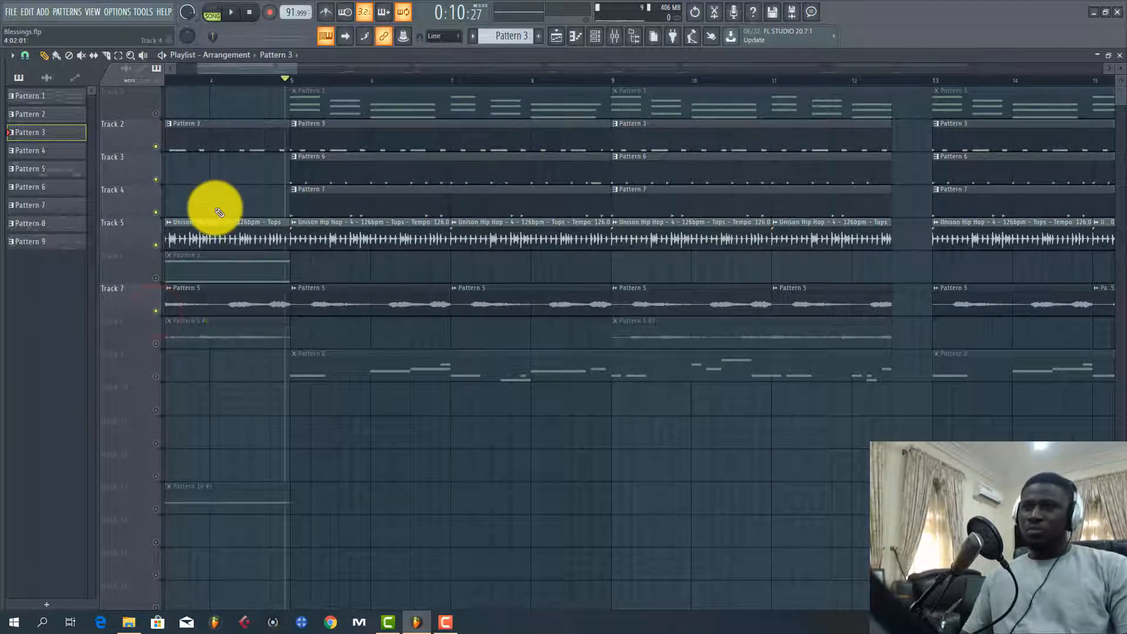
pyautogui.click(340, 315)
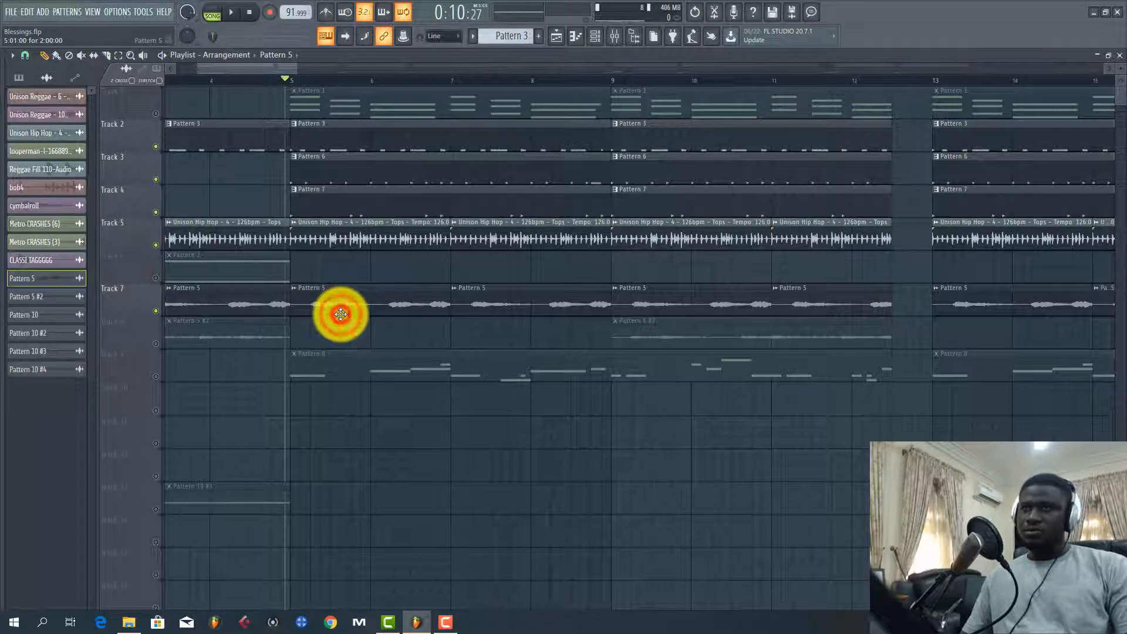
pyautogui.doubleClick(341, 315)
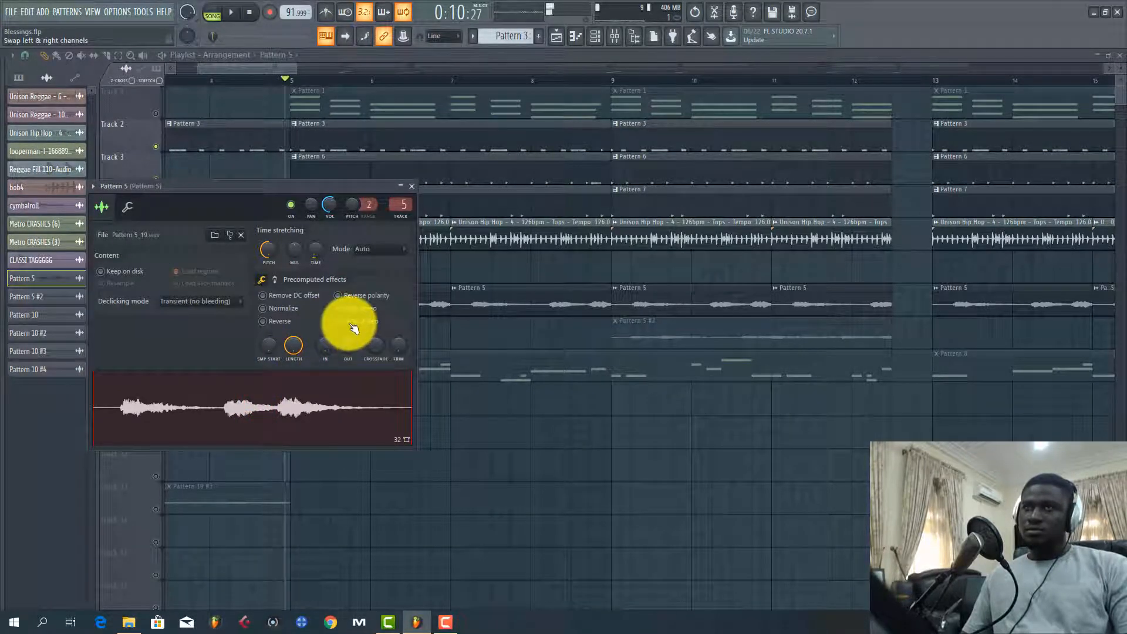
# Close the Pattern 5 clip's settings and listen to Track 7 together with the drums
pyautogui.click(410, 193)
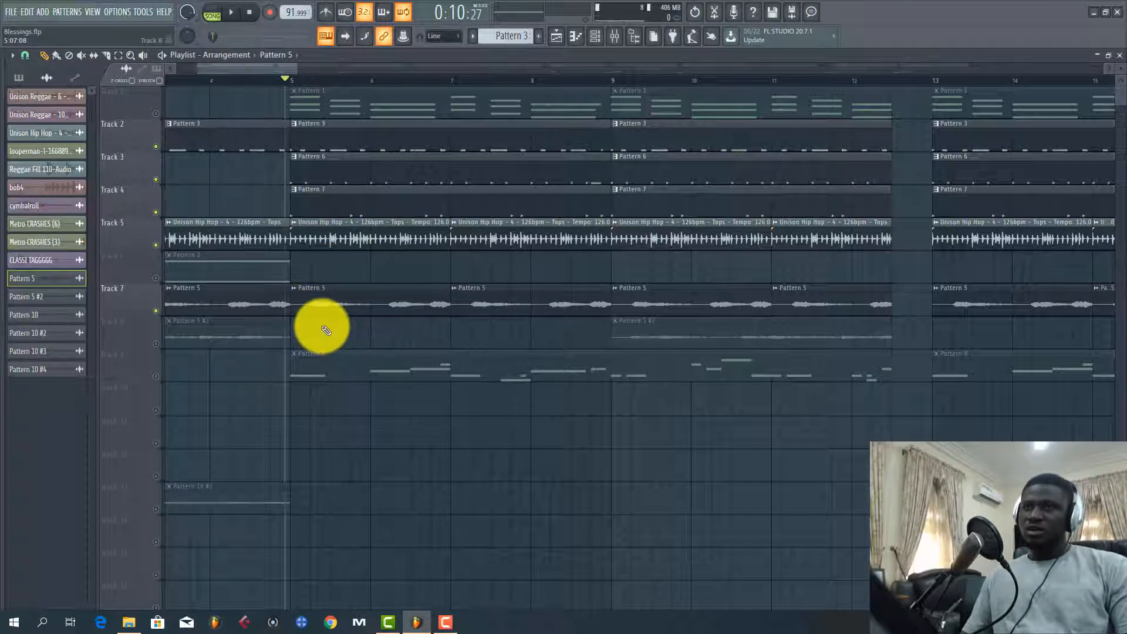
pyautogui.press('space')
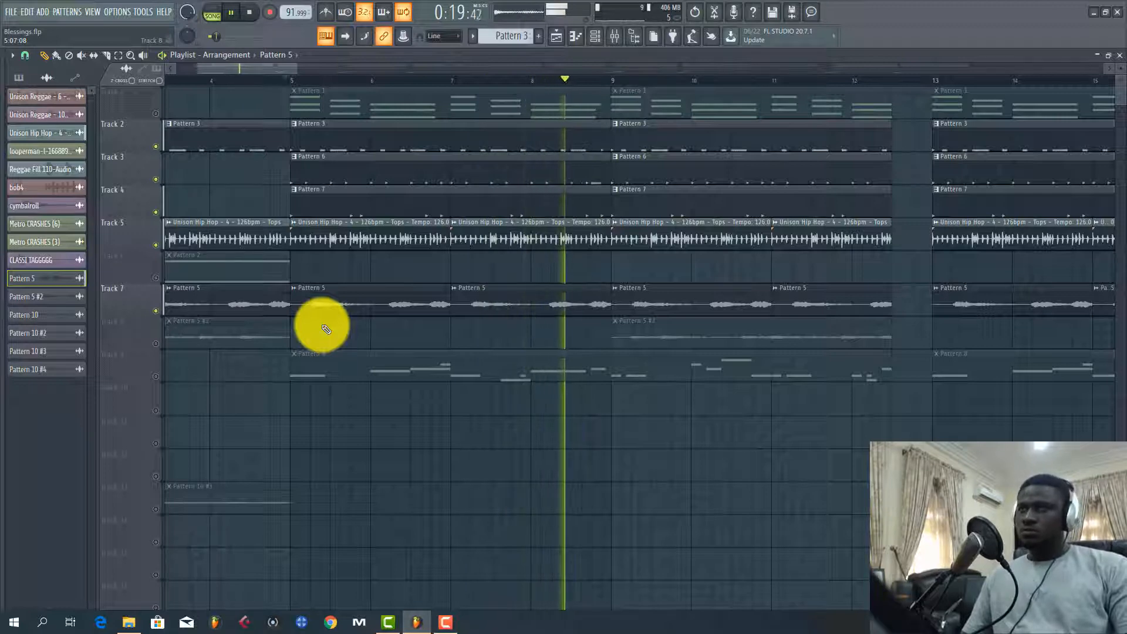
pyautogui.press('space')
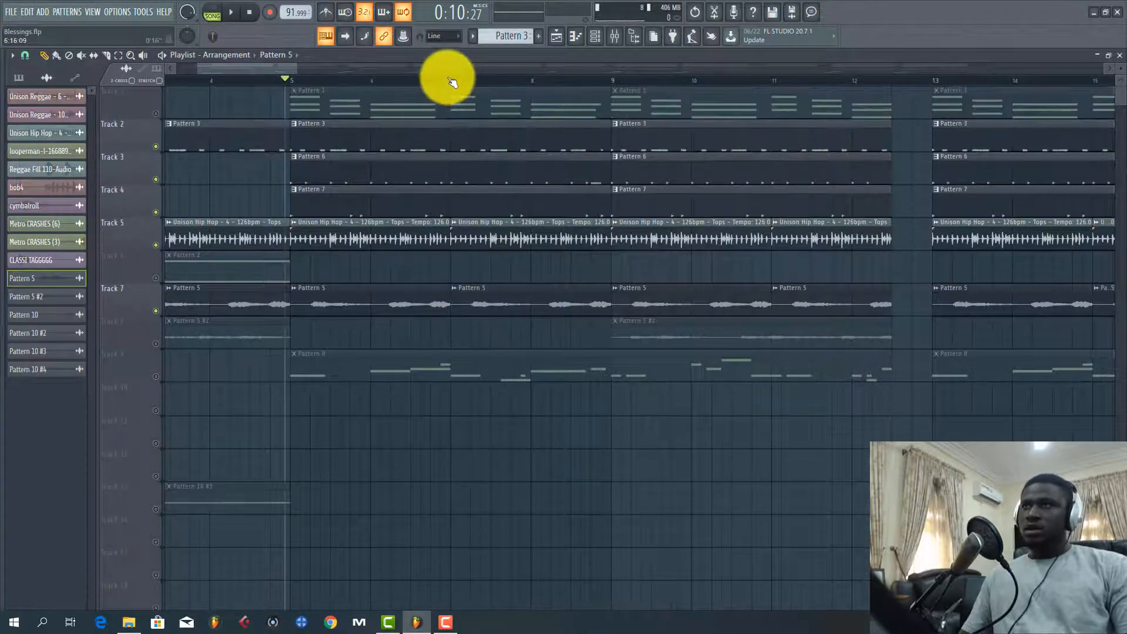
# Unmute Track 8, play from just before bar 9 and open the channel settings of its Pattern 5 #2 audio clip
pyautogui.scroll(-3, 448, 78)
pyautogui.click(438, 82)
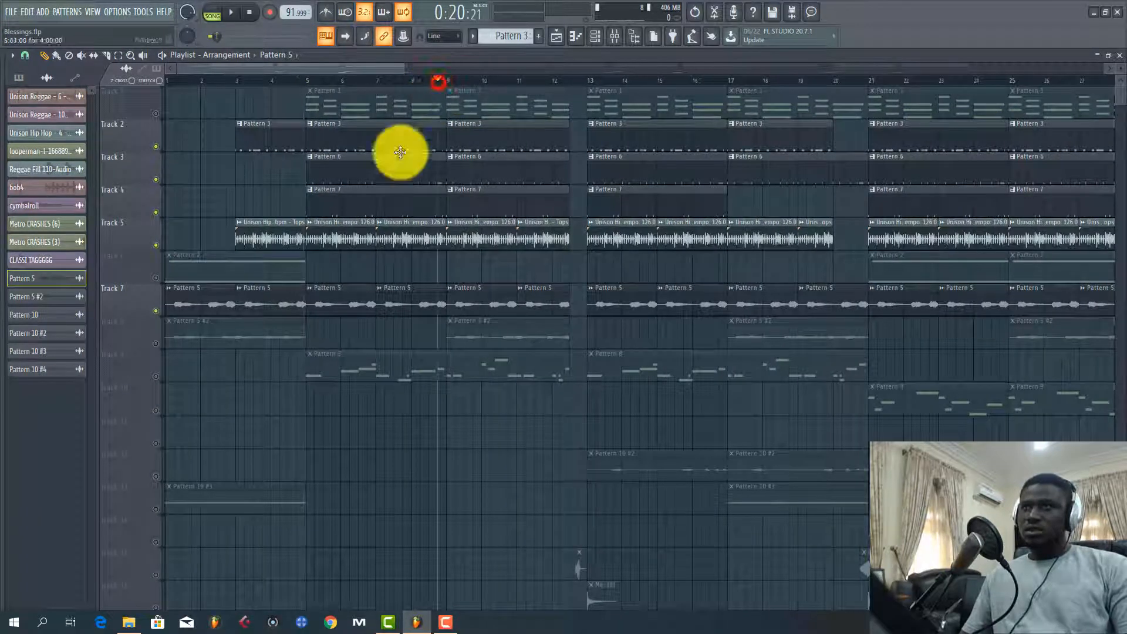
pyautogui.click(157, 346)
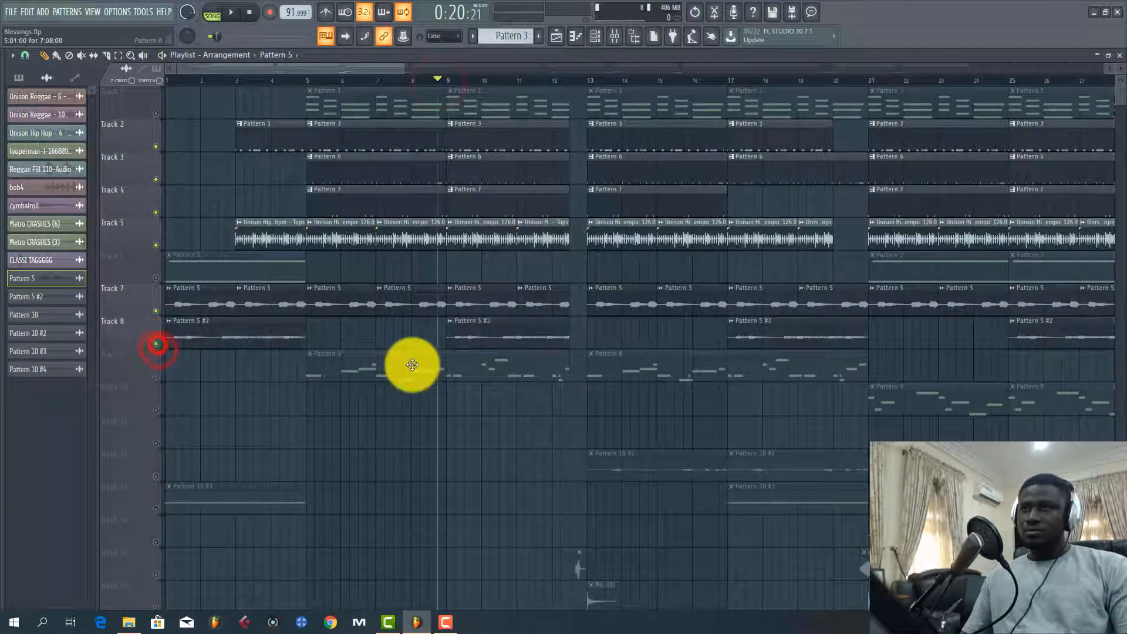
pyautogui.press('space')
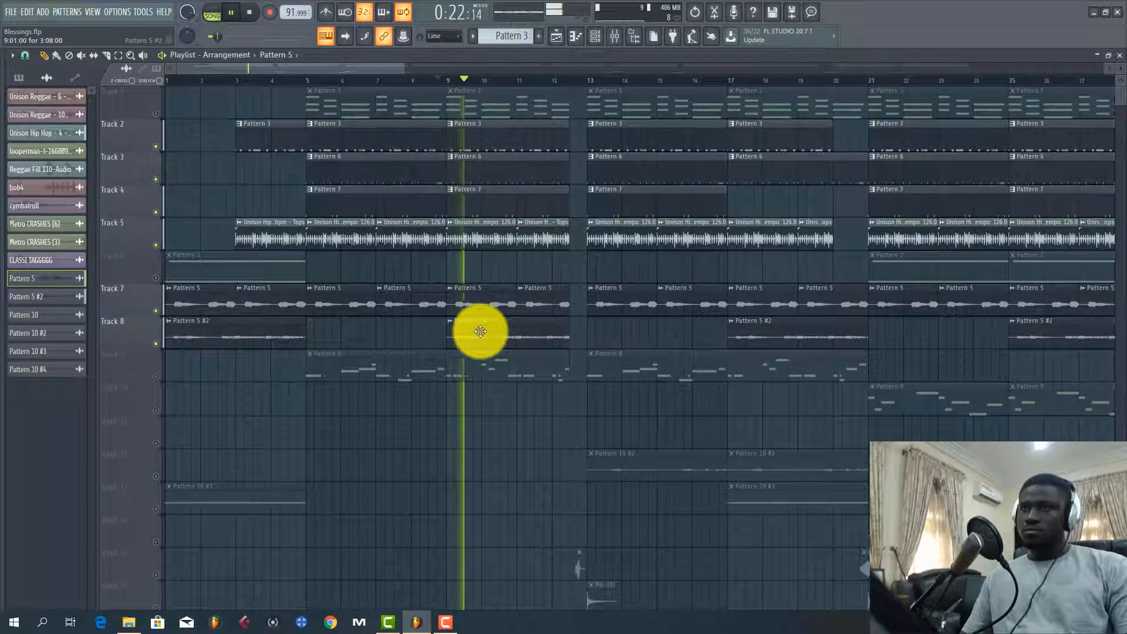
pyautogui.doubleClick(480, 332)
pyautogui.press('space')
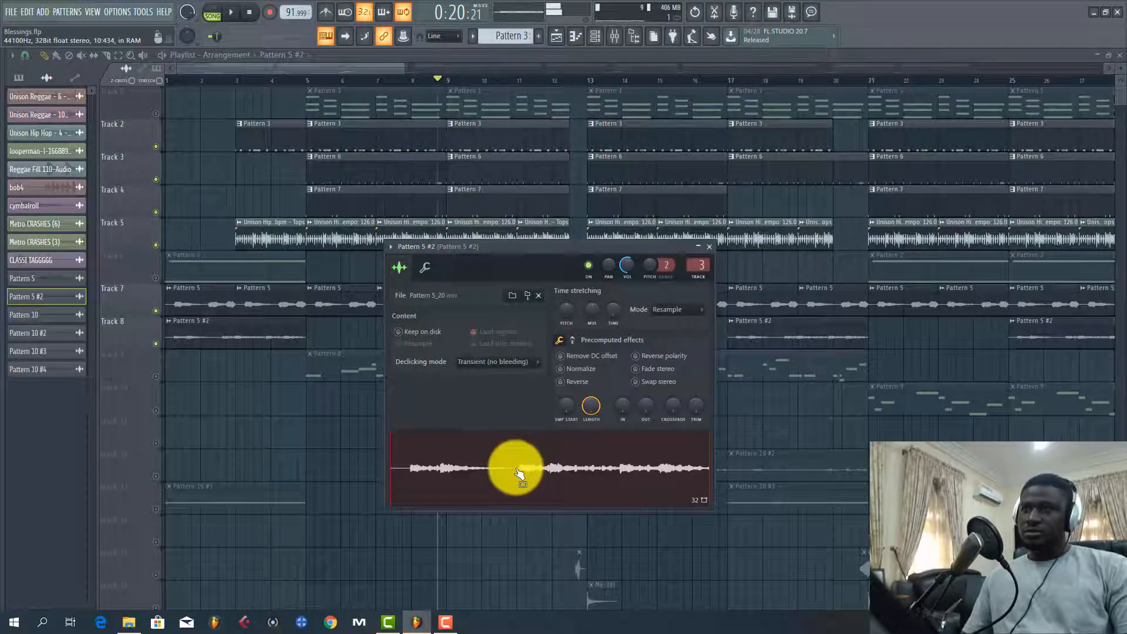
# Move the playhead to just before bar 5 and review the Pattern 5 #2 clip's settings once more against Track 7's Pattern 5 clip
pyautogui.click(359, 301)
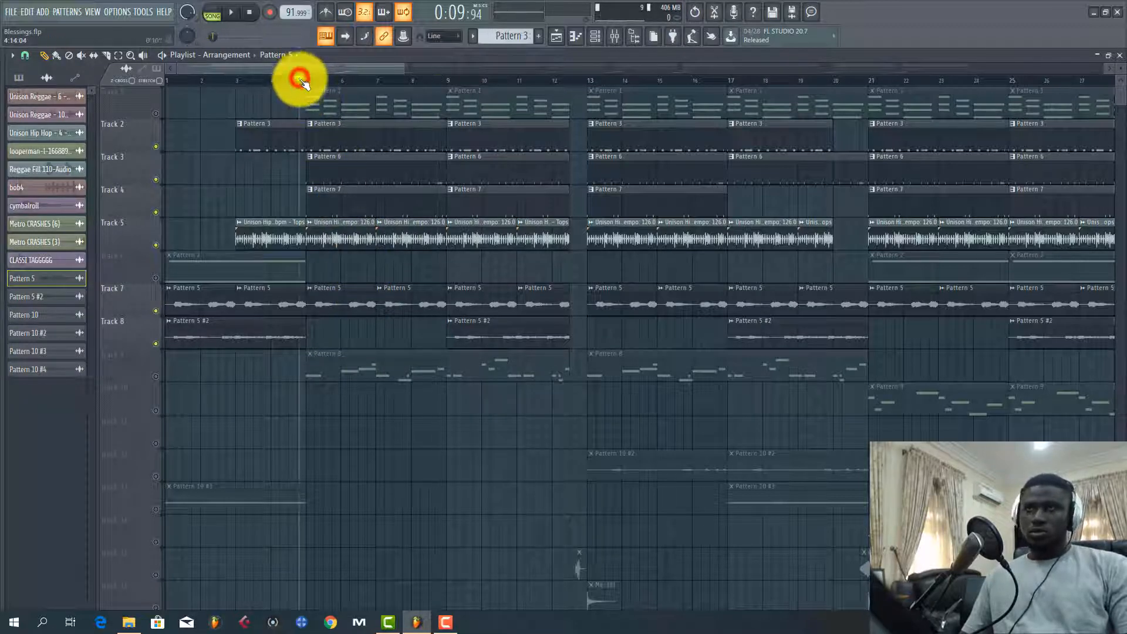
pyautogui.scroll(-3, 347, 206)
pyautogui.scroll(3, 347, 208)
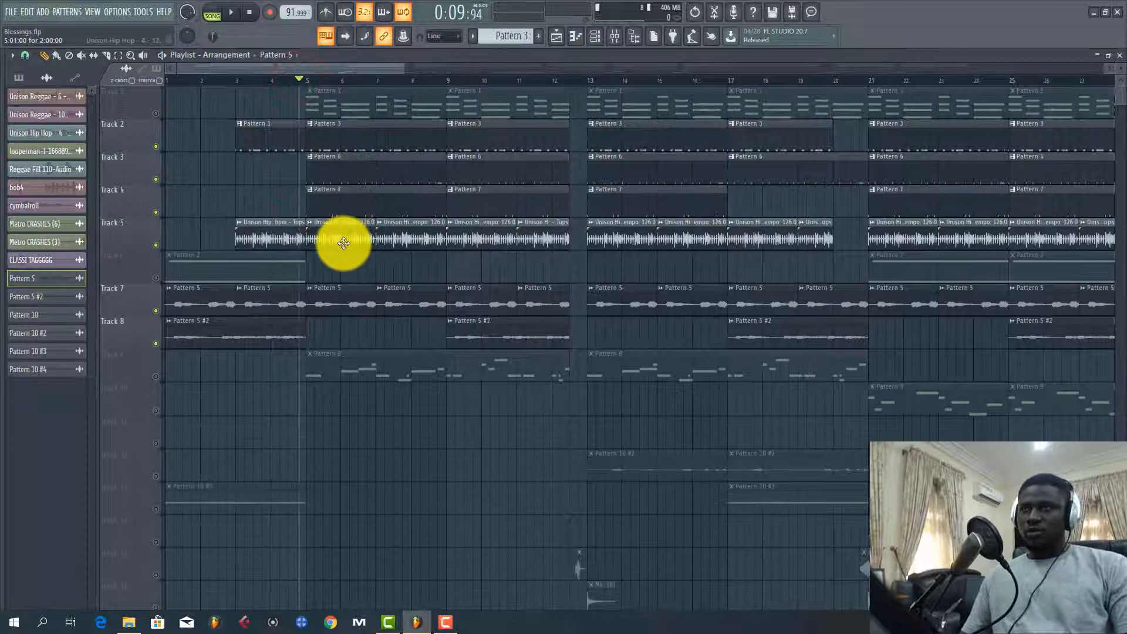
pyautogui.doubleClick(470, 328)
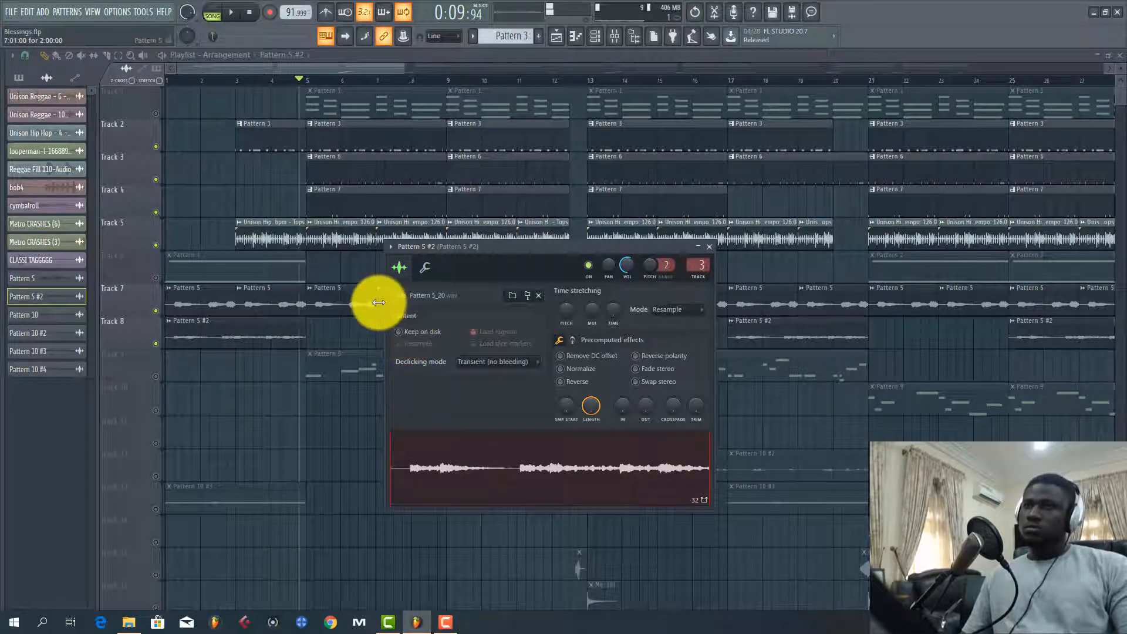
pyautogui.click(356, 291)
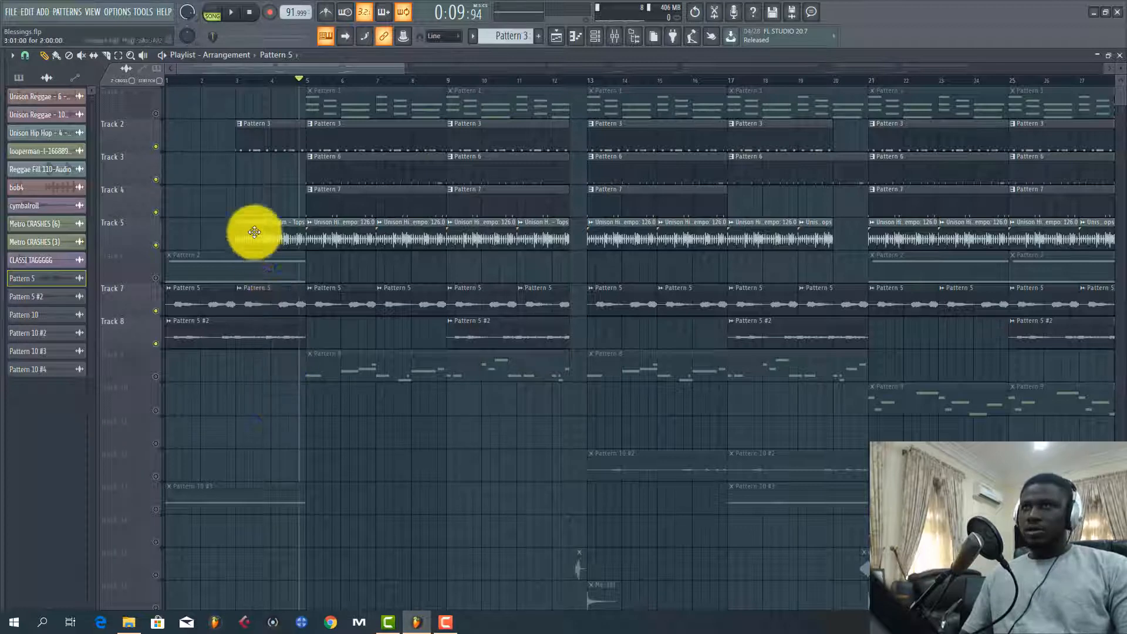
# Unmute Track 1 and listen to its Pattern 1 chords with the other unmuted tracks from just before bar 5
pyautogui.click(156, 114)
pyautogui.press('space')
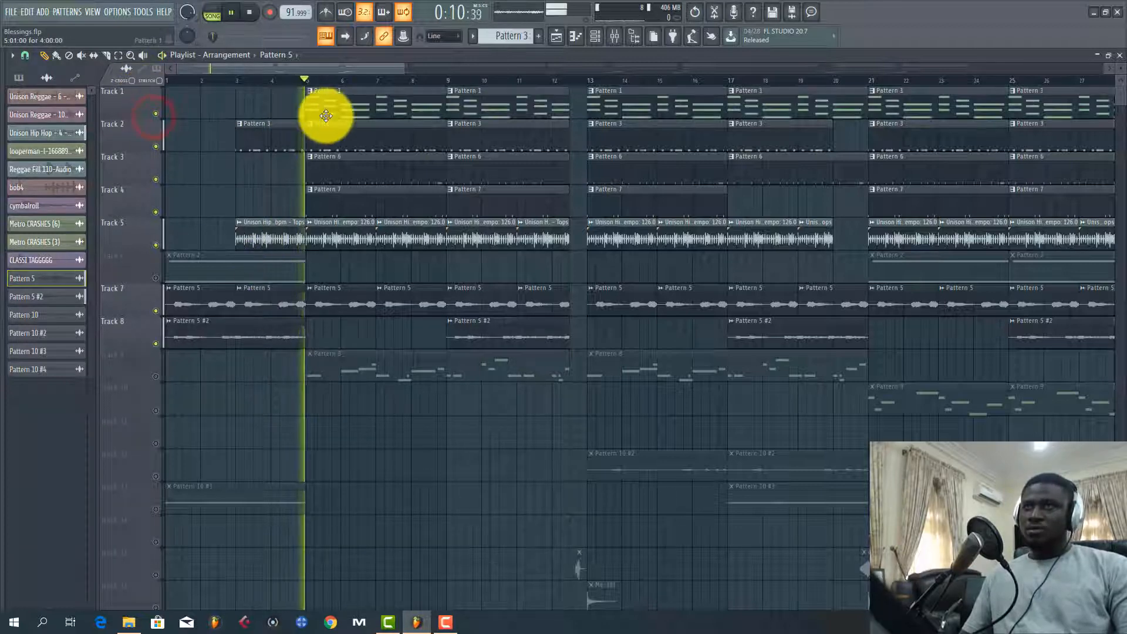
pyautogui.click(332, 103)
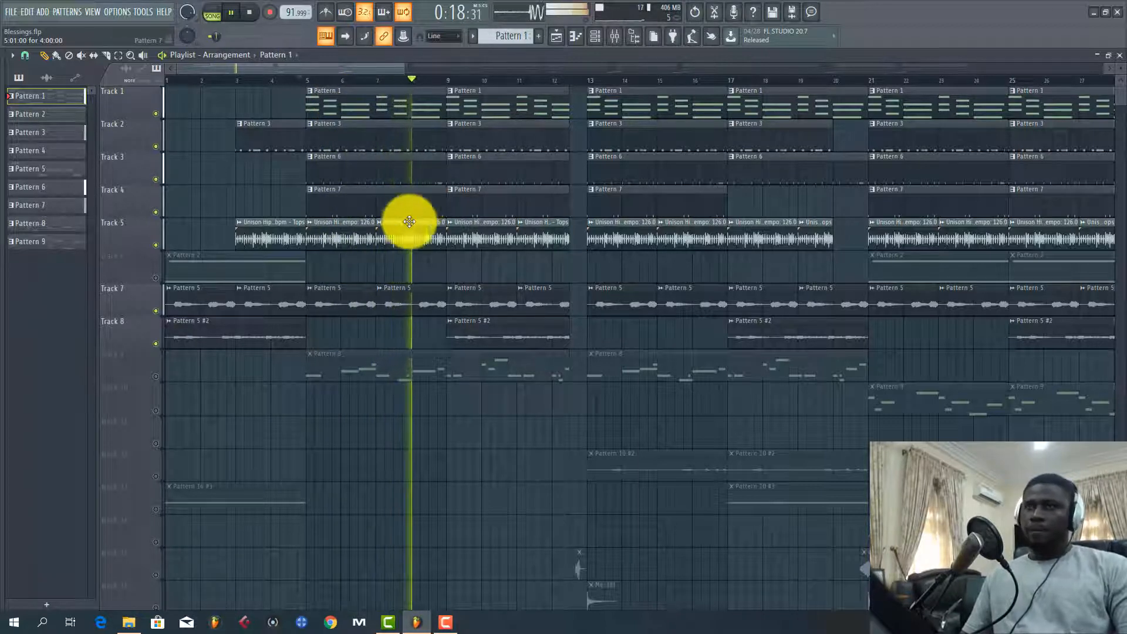
pyautogui.scroll(-1, 384, 240)
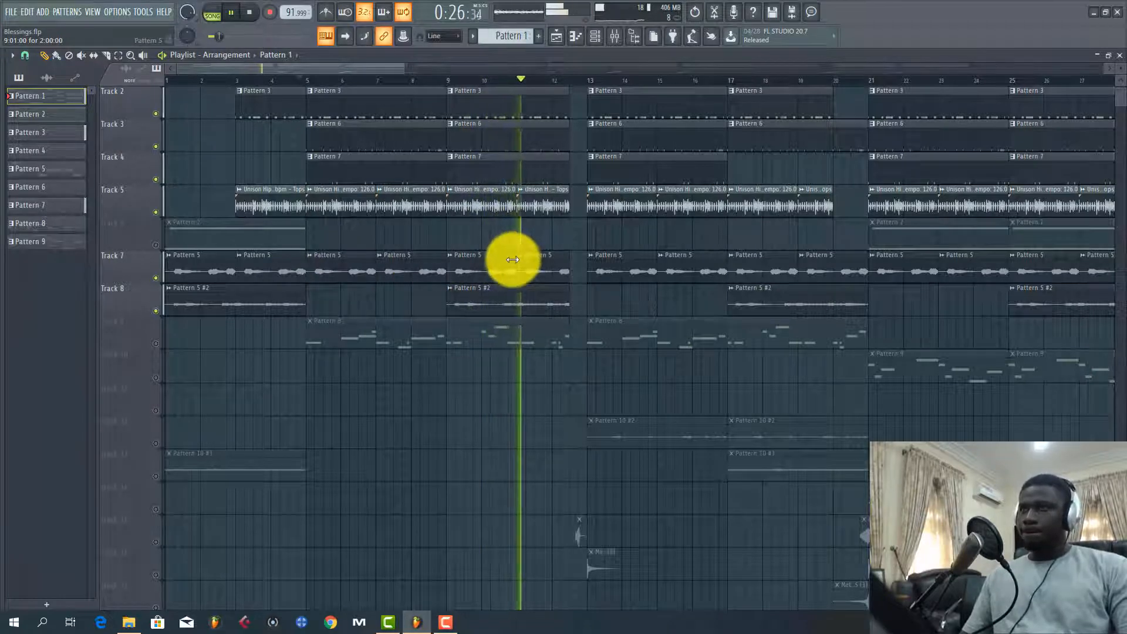
pyautogui.press('space')
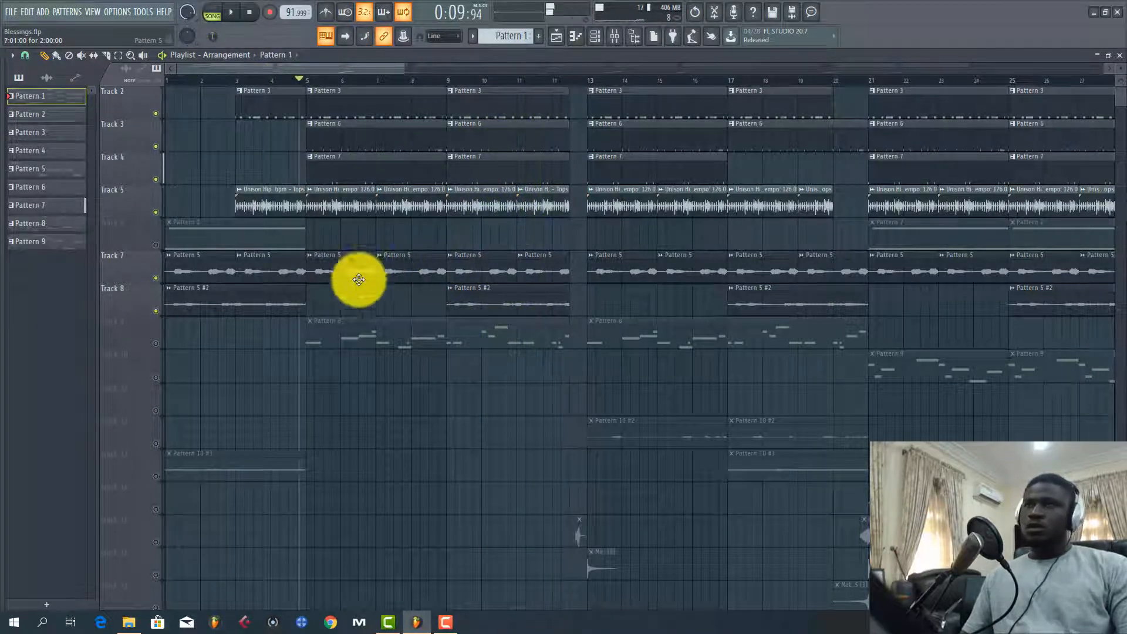
# Unmute Track 9, play the song from just before bar 5 and show Pattern 8 in the channel rack
pyautogui.click(154, 341)
pyautogui.press('space')
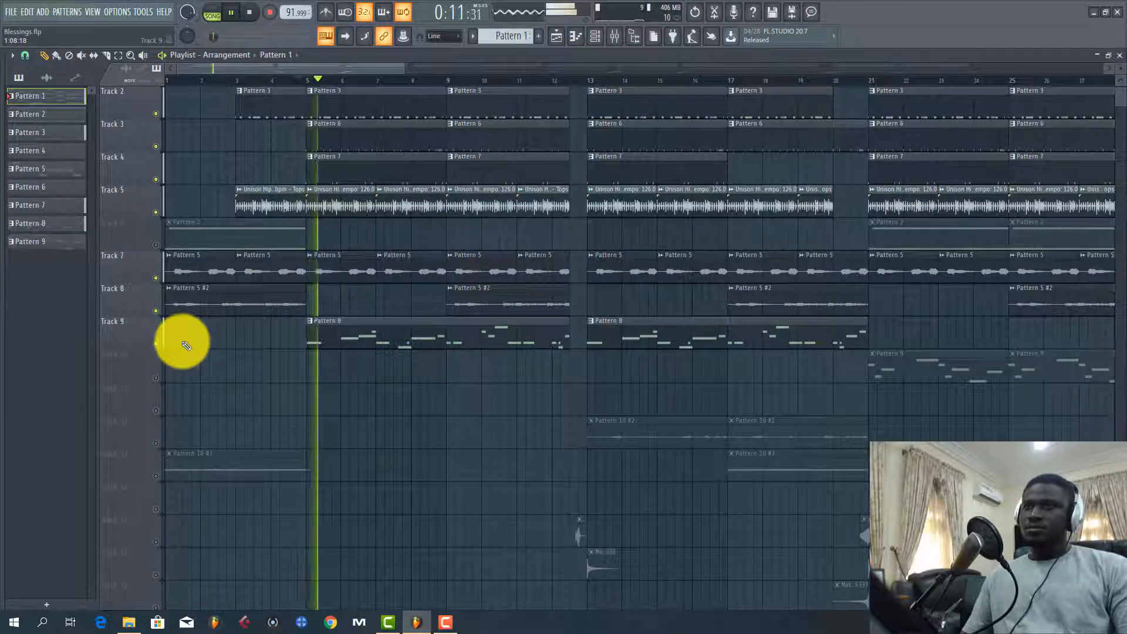
pyautogui.click(353, 341)
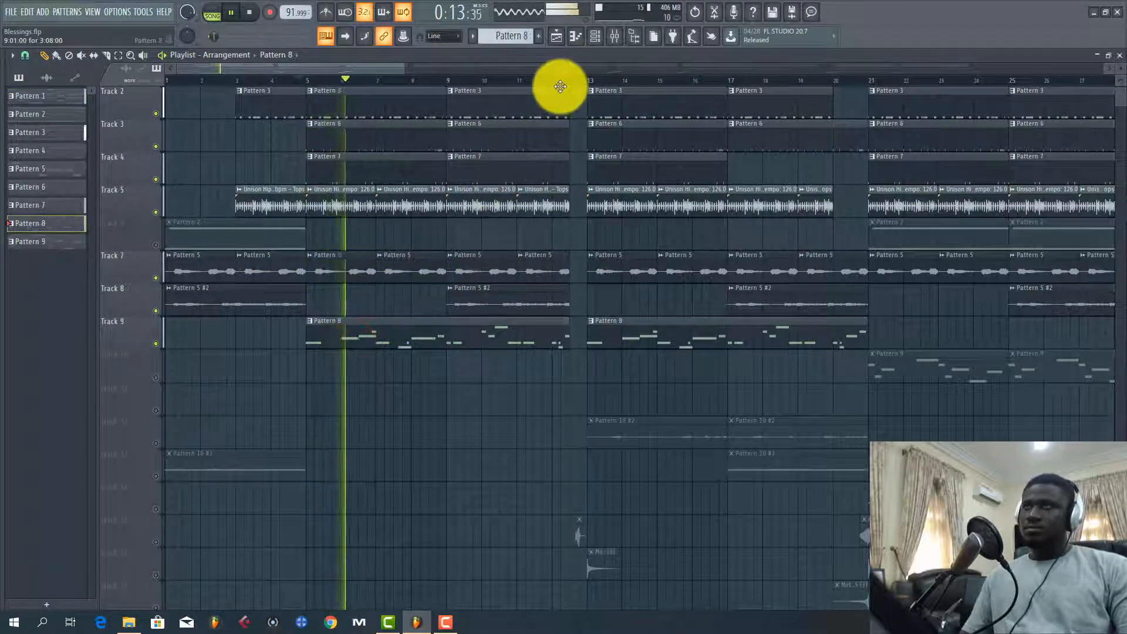
pyautogui.click(595, 35)
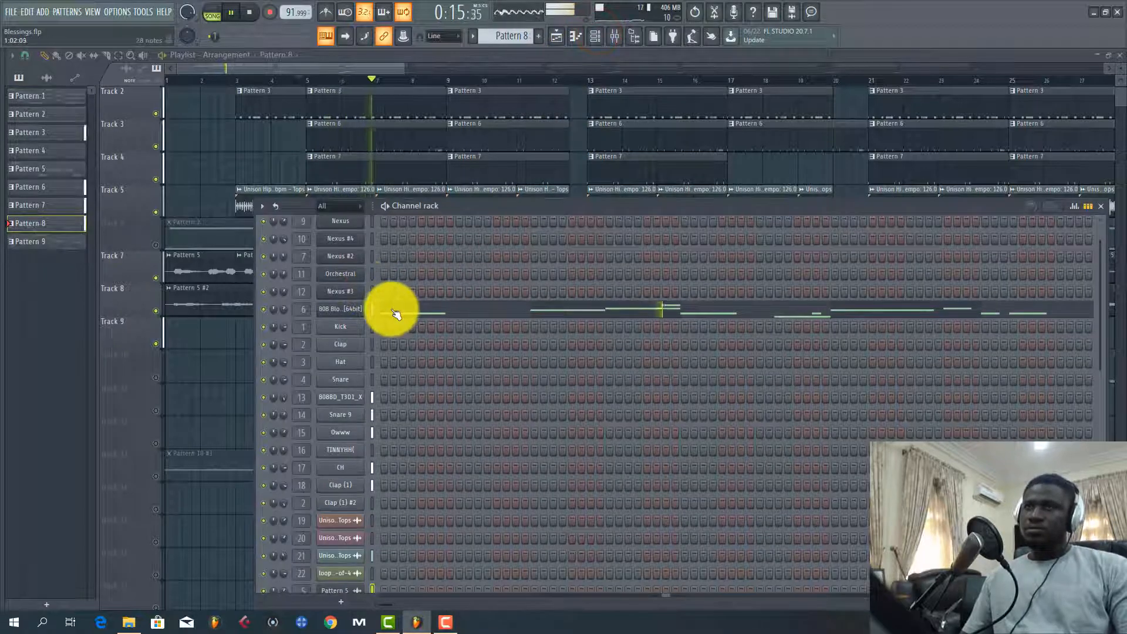
# Stop playback, open the 808 Bloodline plugin from Pattern 8's channel and move its window so all controls show
pyautogui.press('space')
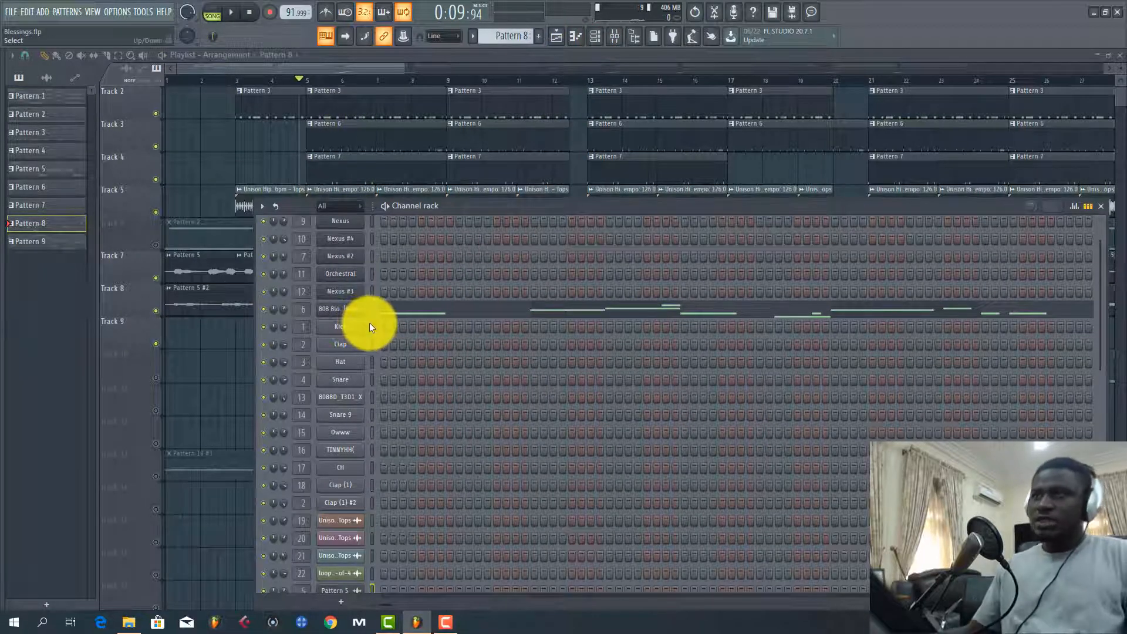
pyautogui.click(340, 310)
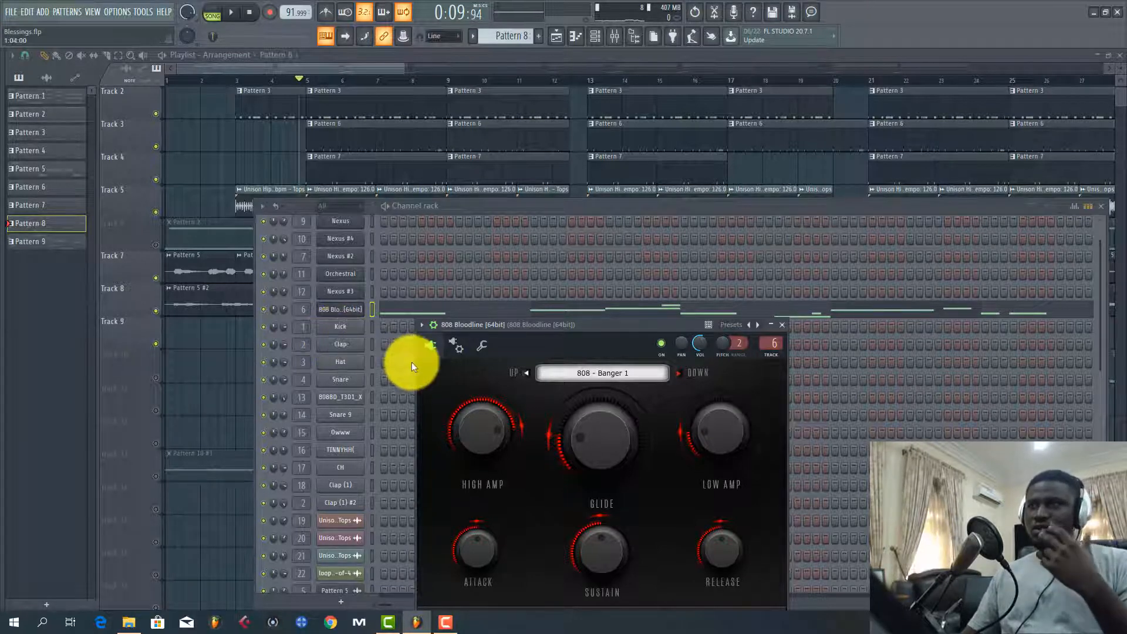
pyautogui.moveTo(504, 326); pyautogui.dragTo(499, 259)
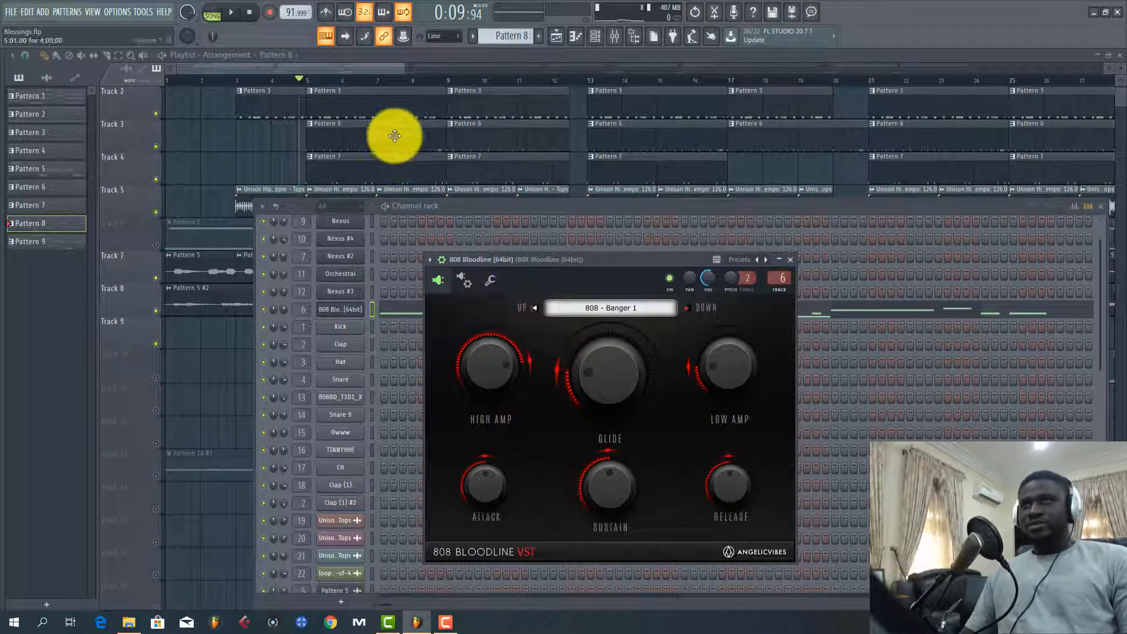
# Open Pattern 8's 808 Bloodline notes in the piano roll and play the bassline alone in pattern mode
pyautogui.click(333, 69)
pyautogui.press('space')
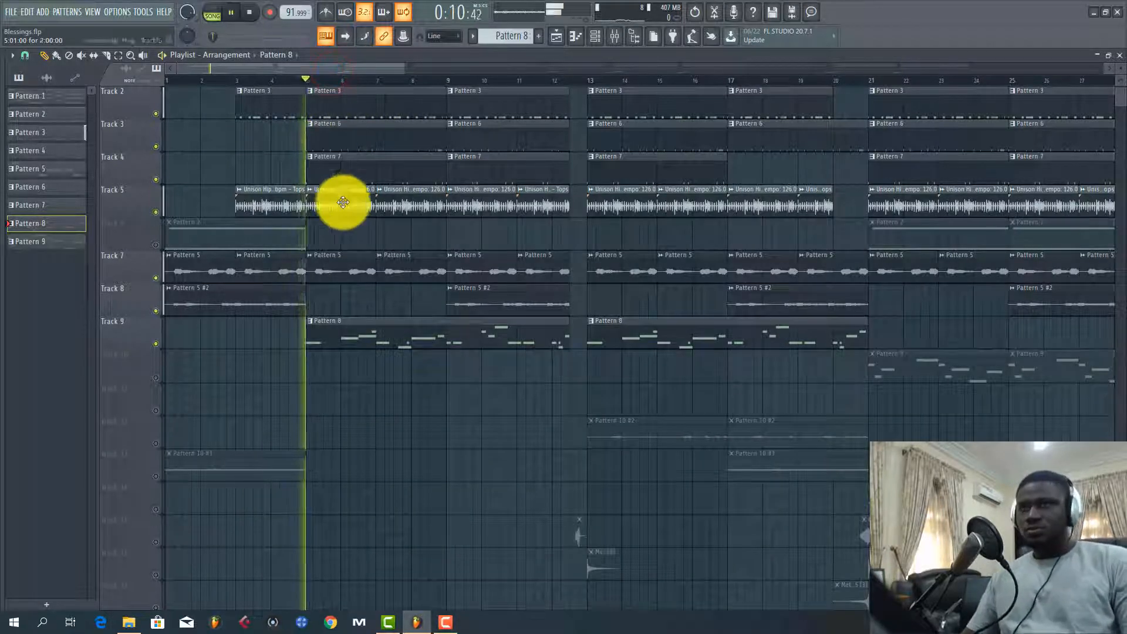
pyautogui.doubleClick(318, 333)
pyautogui.scroll(-6, 265, 86)
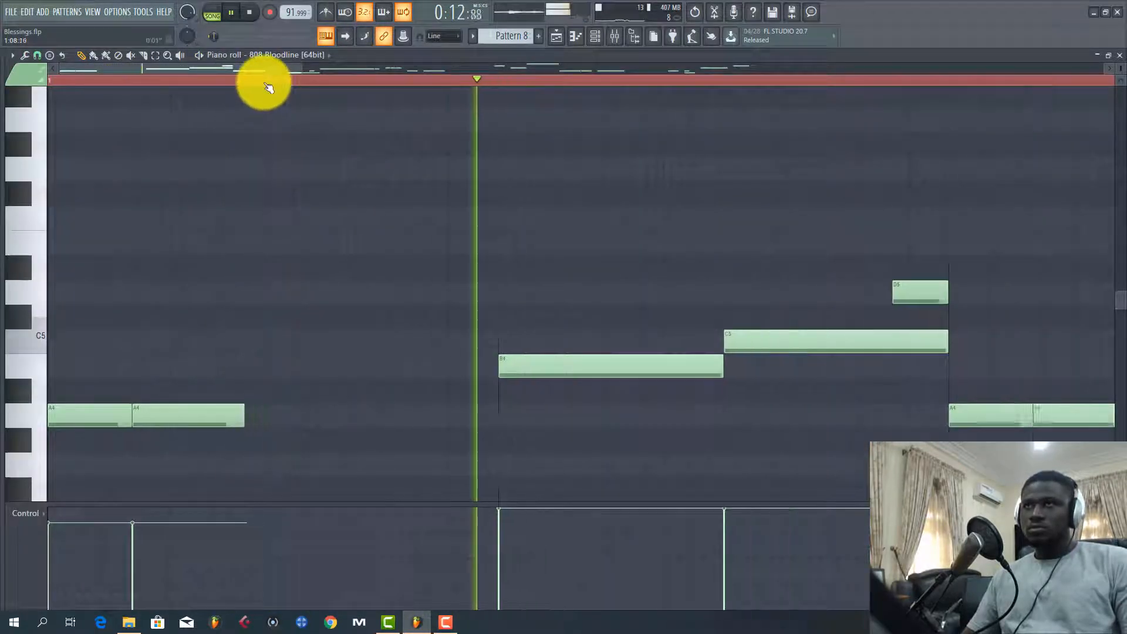
pyautogui.click(212, 13)
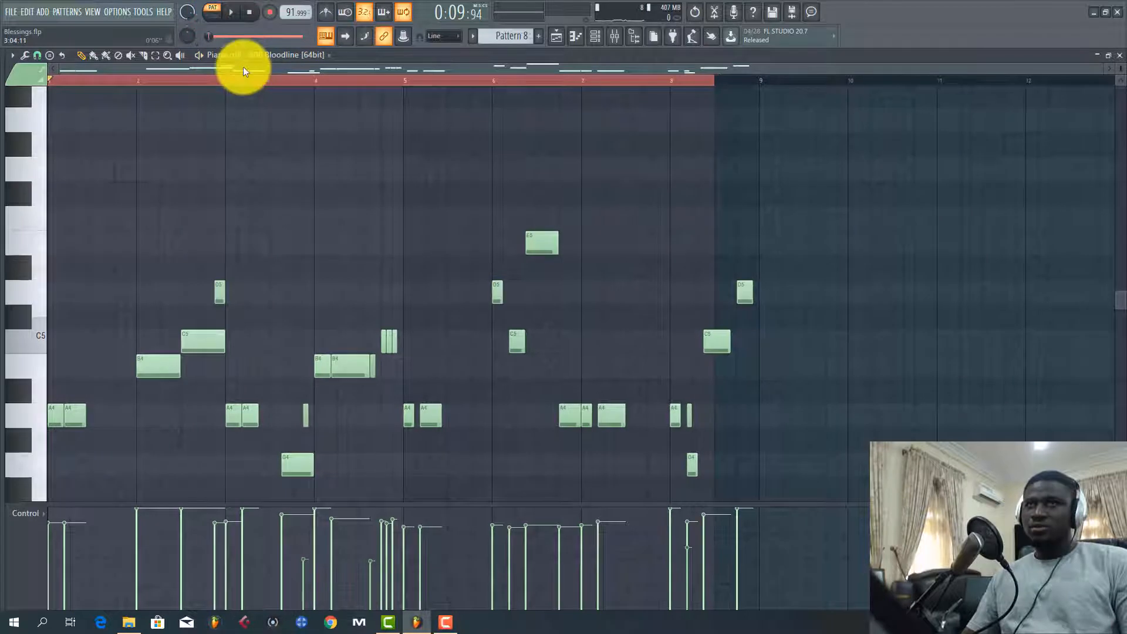
pyautogui.press('space')
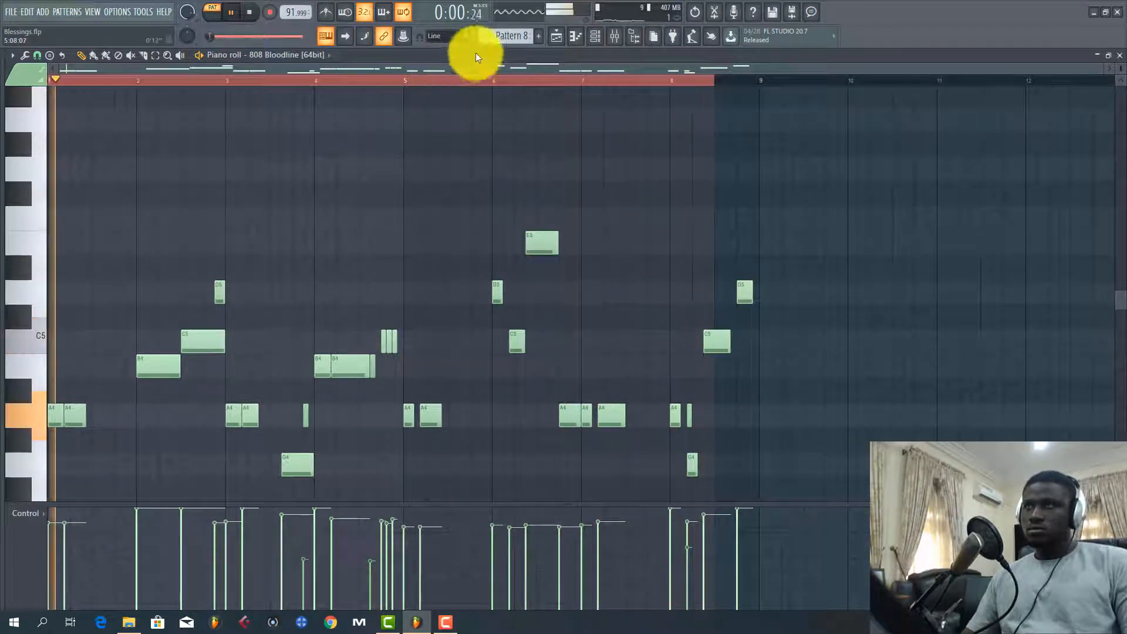
# Return to the playlist, unmute Track 12 and play the song from just before bar 13
pyautogui.click(555, 35)
pyautogui.press('space')
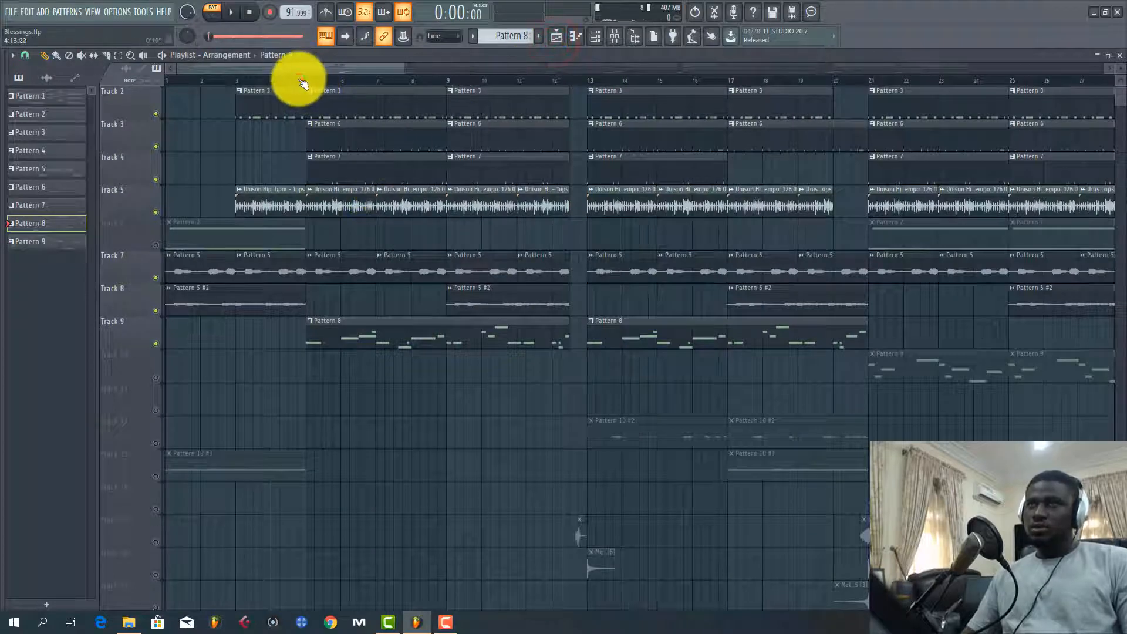
pyautogui.click(300, 80)
pyautogui.scroll(-2, 299, 78)
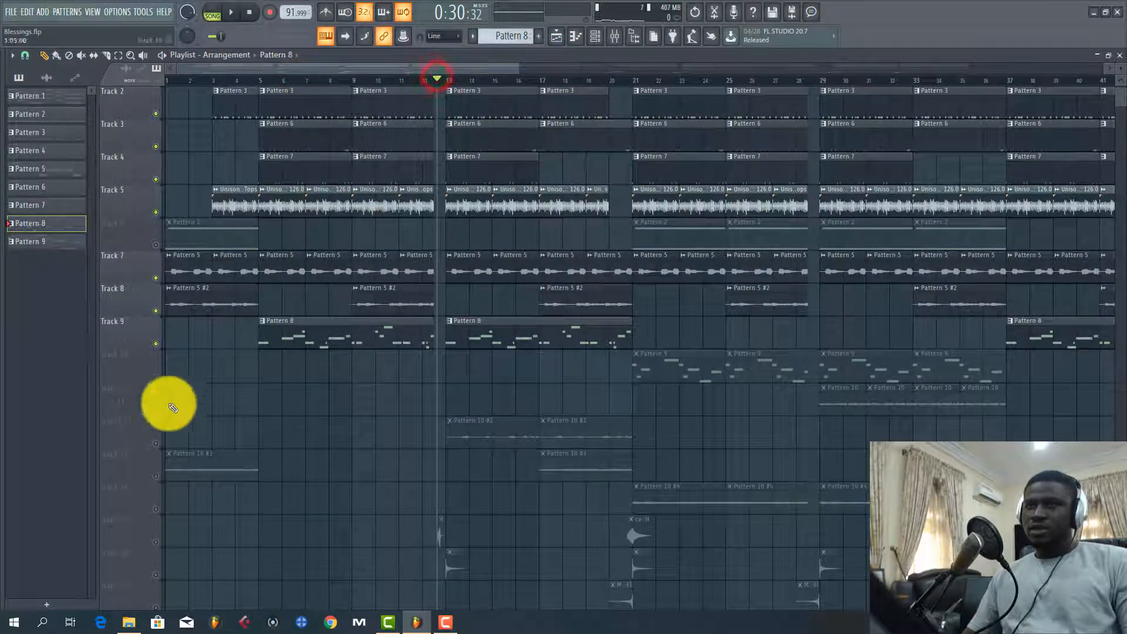
pyautogui.click(155, 443)
pyautogui.press('space')
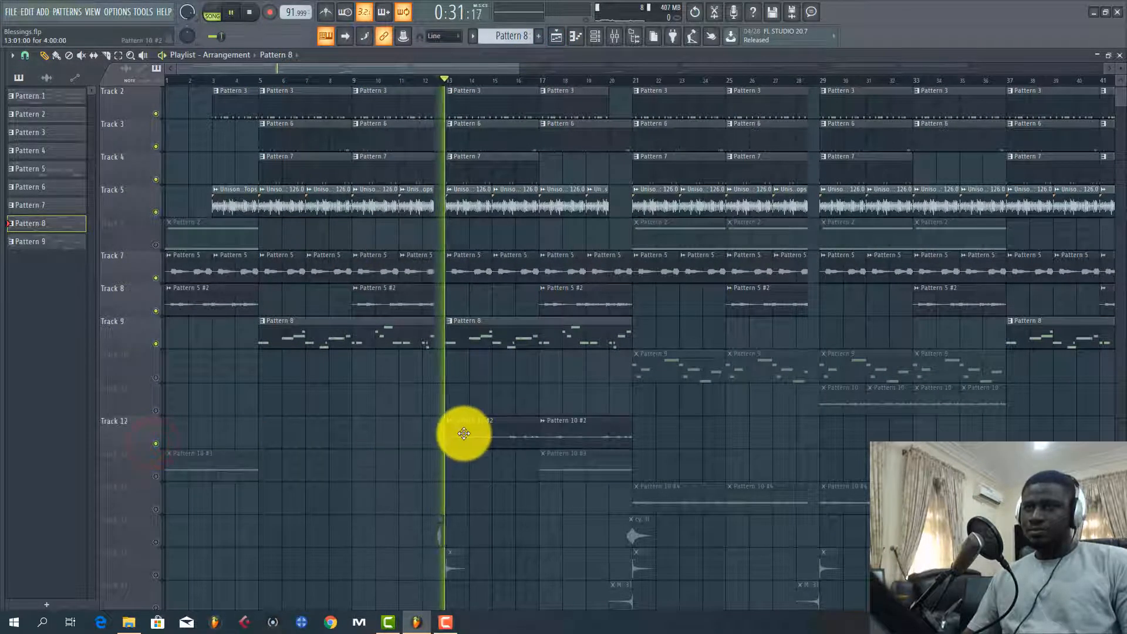
# Open the Pattern 10 #2 clip's sample window to examine its waveform while listening, and close it after stopping playback
pyautogui.doubleClick(464, 431)
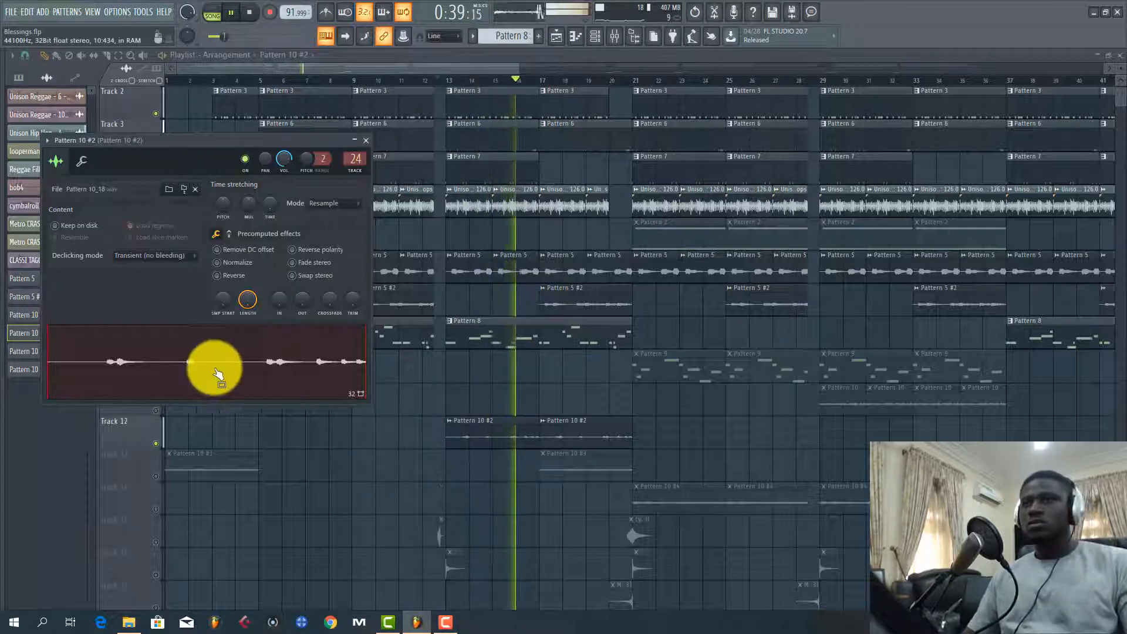
pyautogui.press('space')
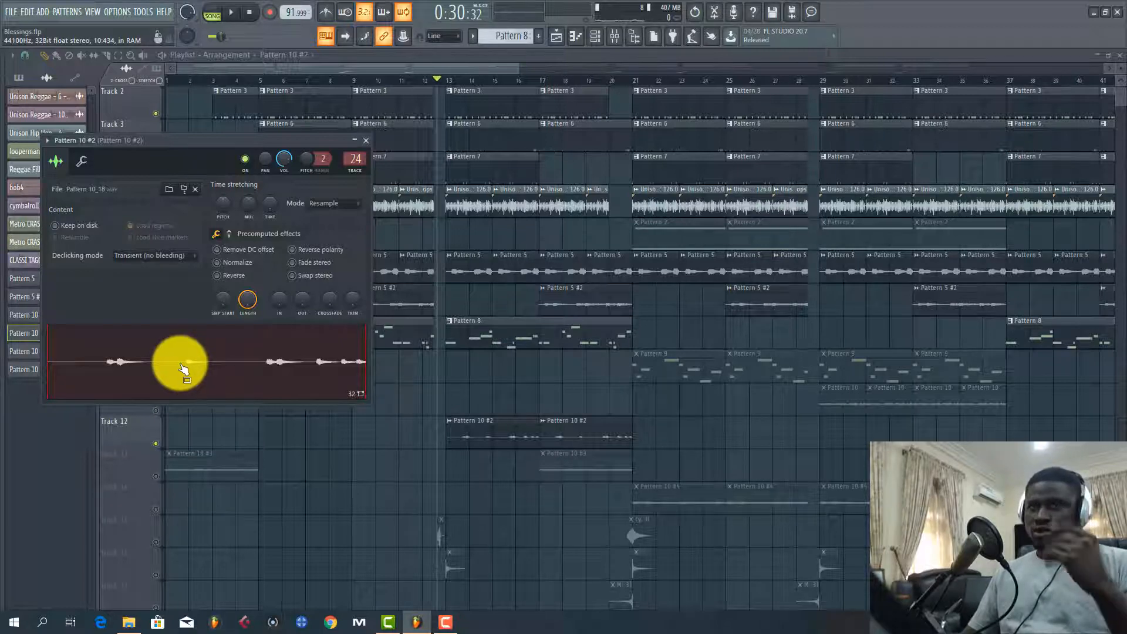
pyautogui.moveTo(182, 369); pyautogui.dragTo(465, 421)
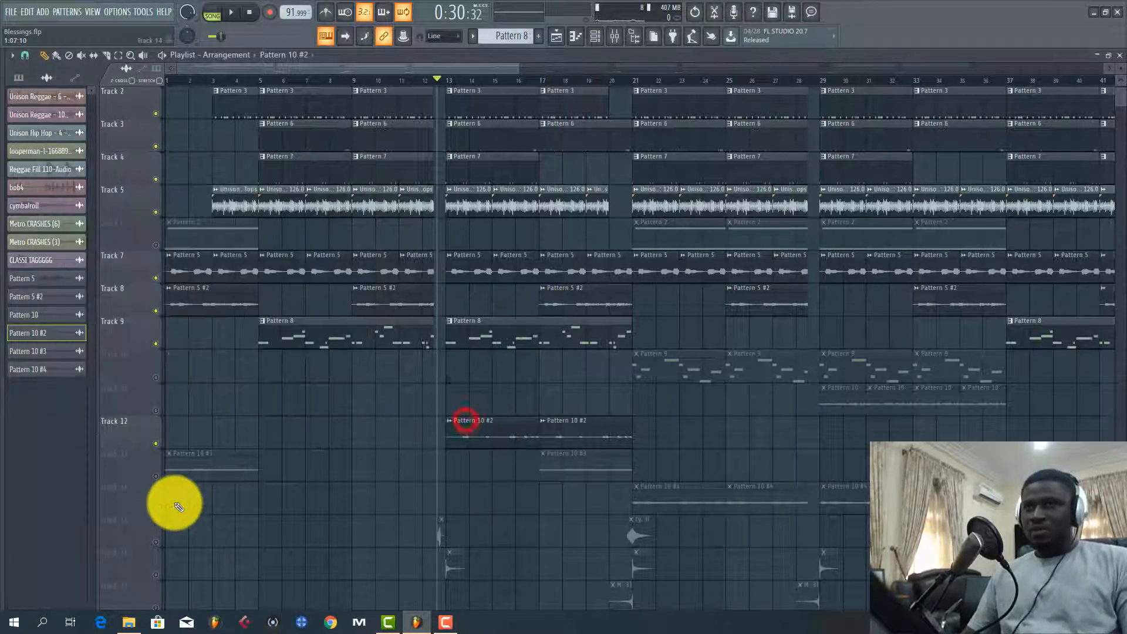
# Unmute Track 13 and play the song from just before bar 17
pyautogui.click(157, 479)
pyautogui.click(530, 85)
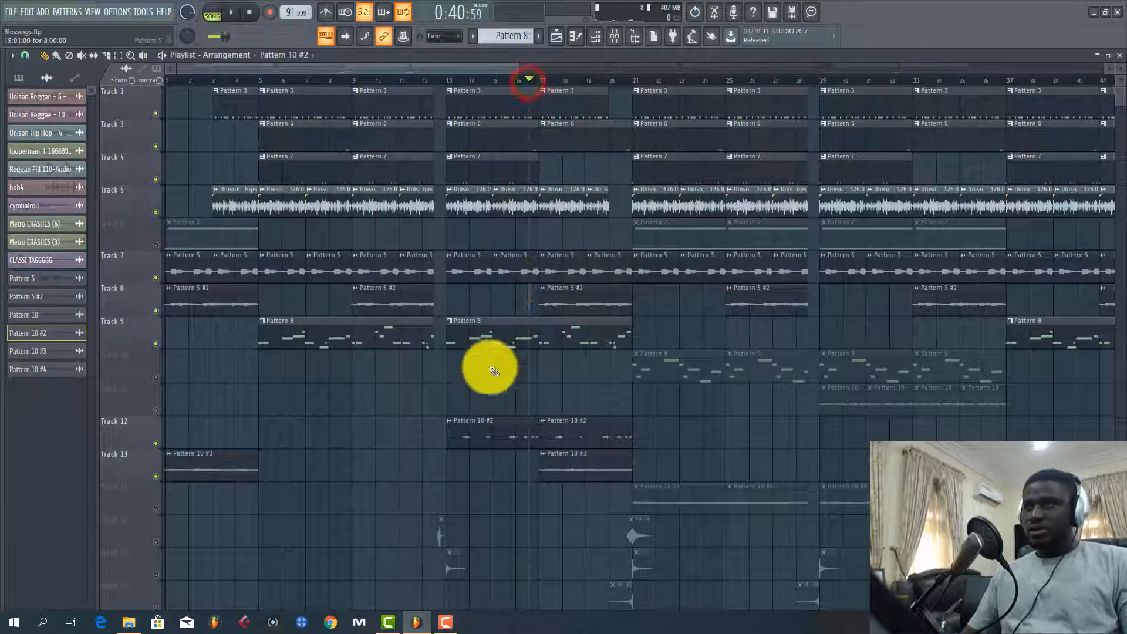
pyautogui.press('space')
# Open the Pattern 10 #3 clip's sample window, stop the song, preview the sample alone and close the window
pyautogui.doubleClick(561, 470)
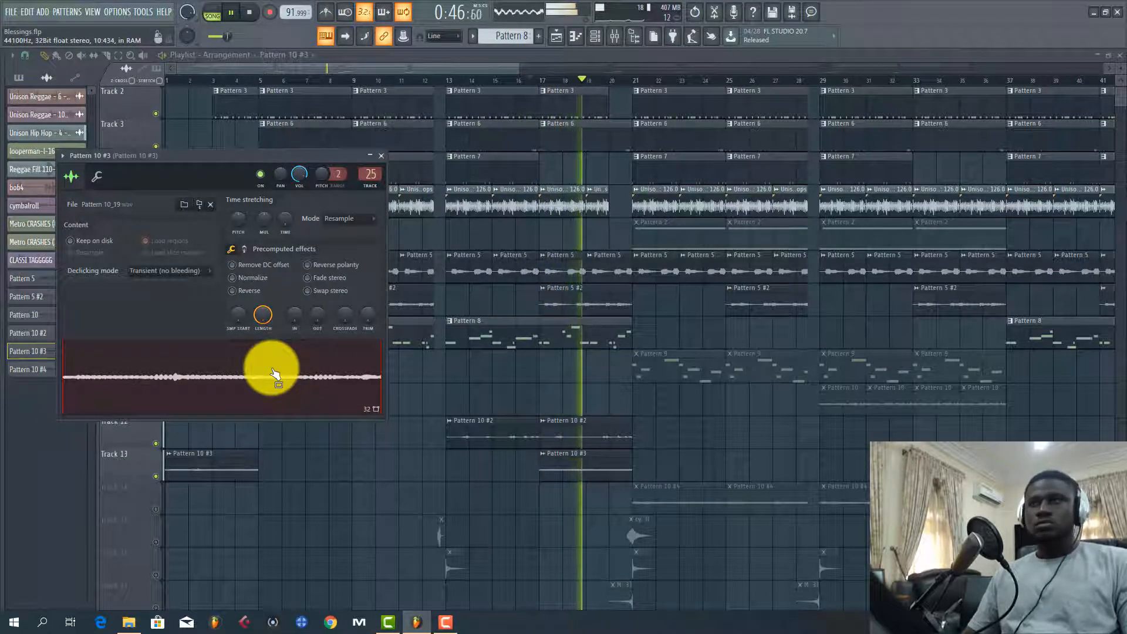
pyautogui.press('space')
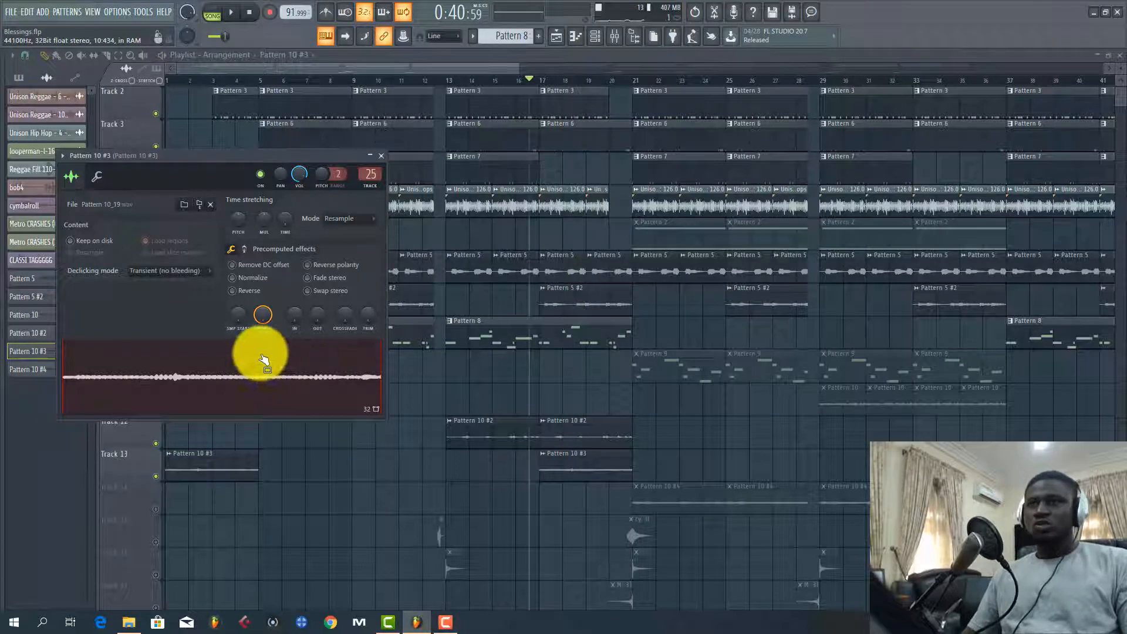
pyautogui.click(218, 375)
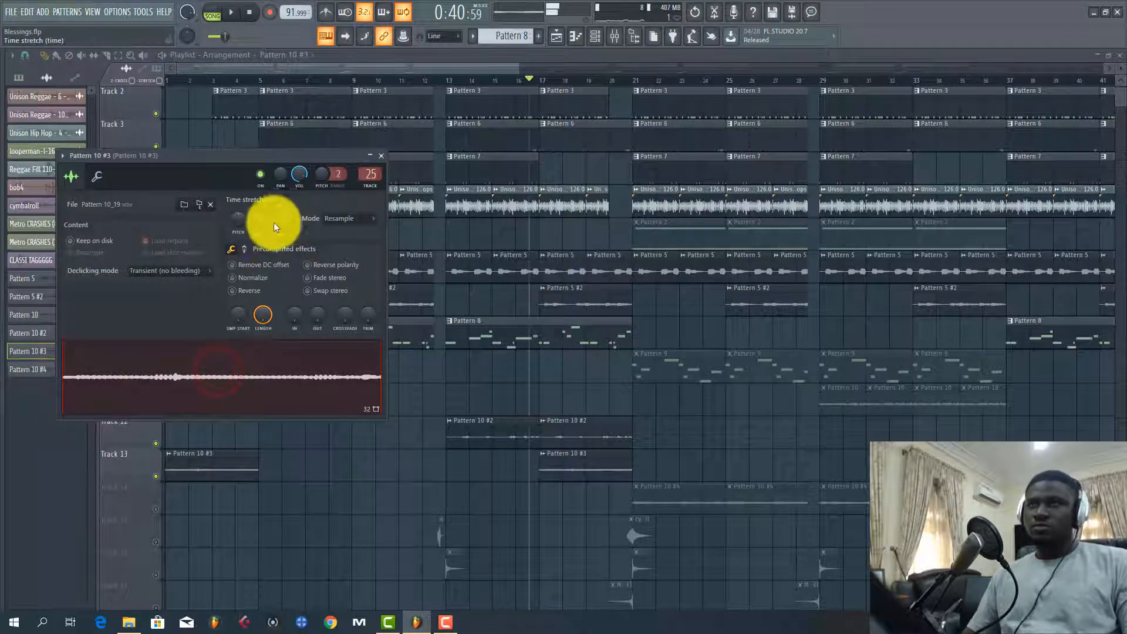
pyautogui.click(382, 167)
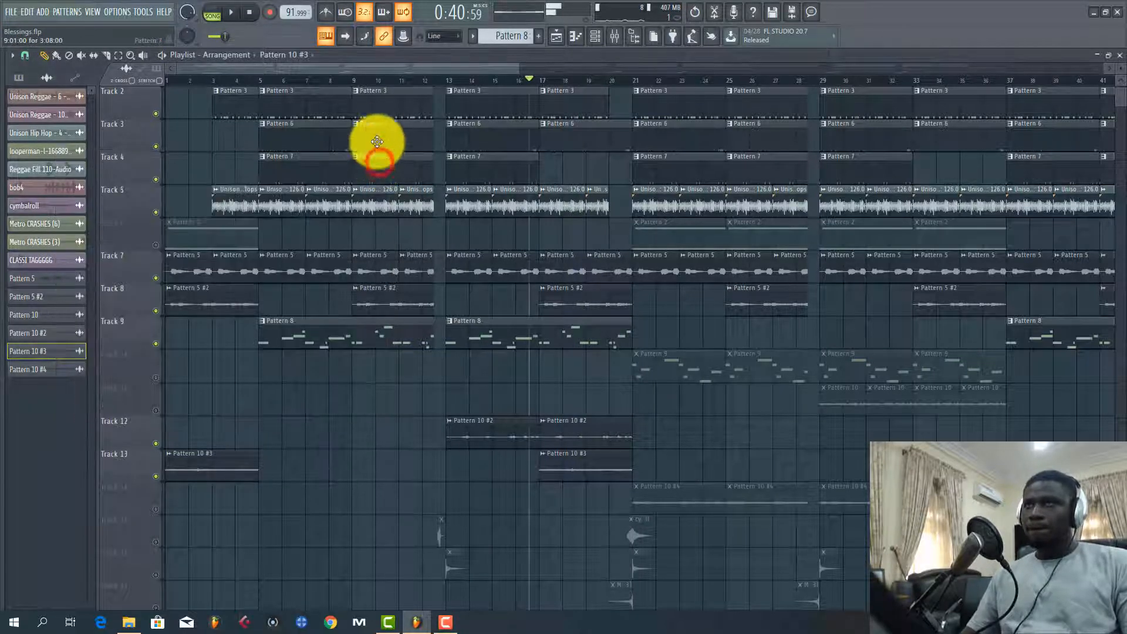
# Unmute Track 6 and select its first Pattern 2 clip, with the playhead at the start of the song
pyautogui.scroll(-5, 414, 80)
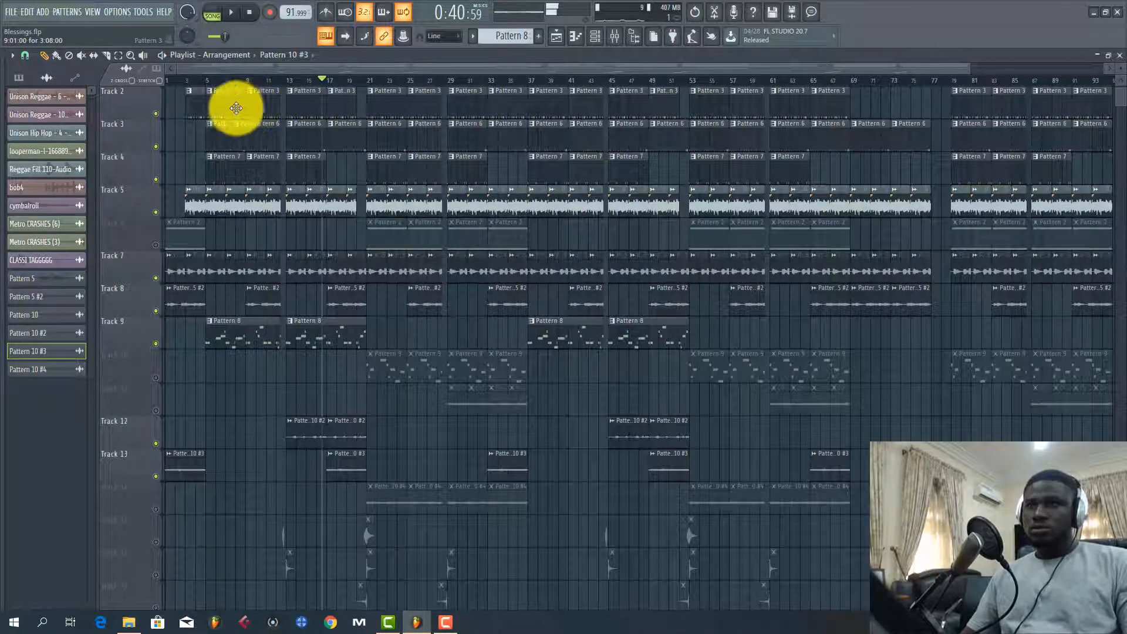
pyautogui.click(174, 81)
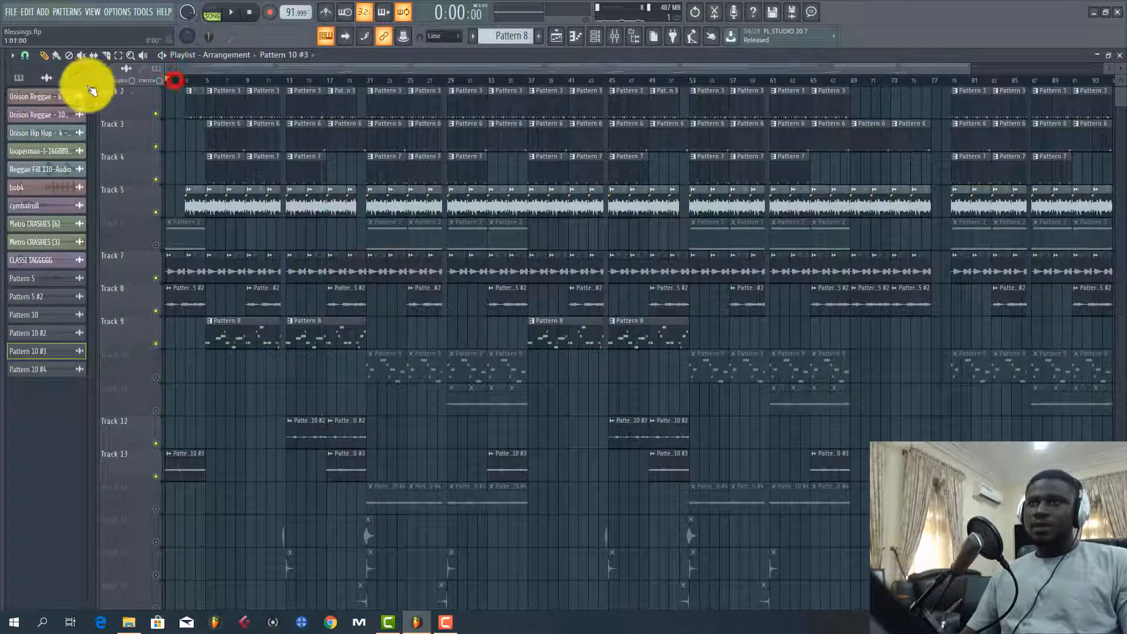
pyautogui.click(154, 245)
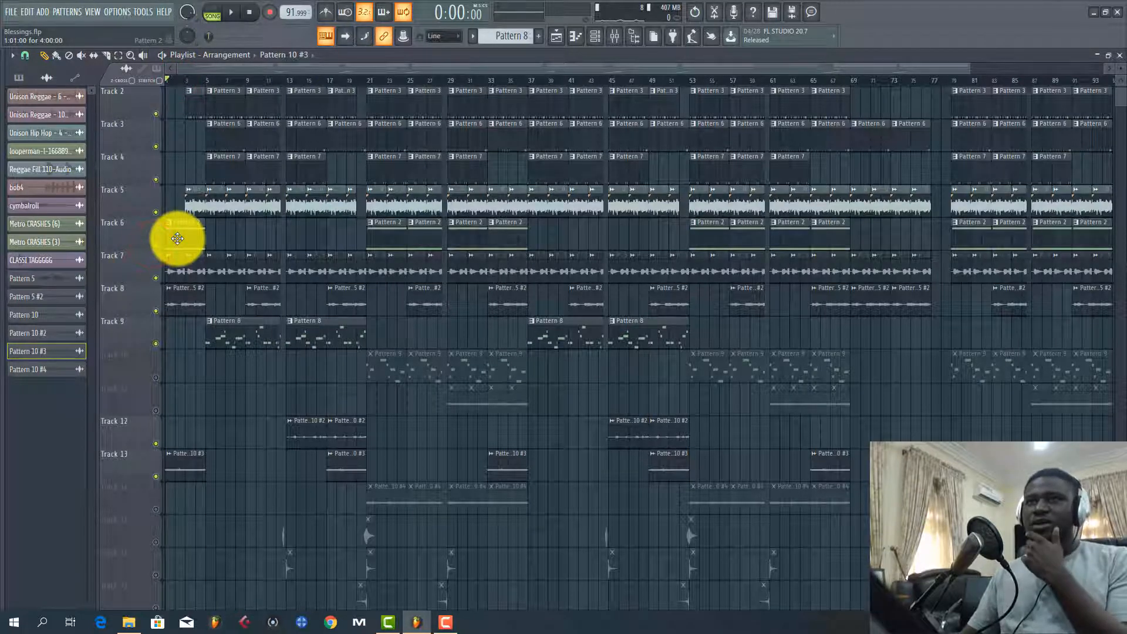
pyautogui.click(178, 238)
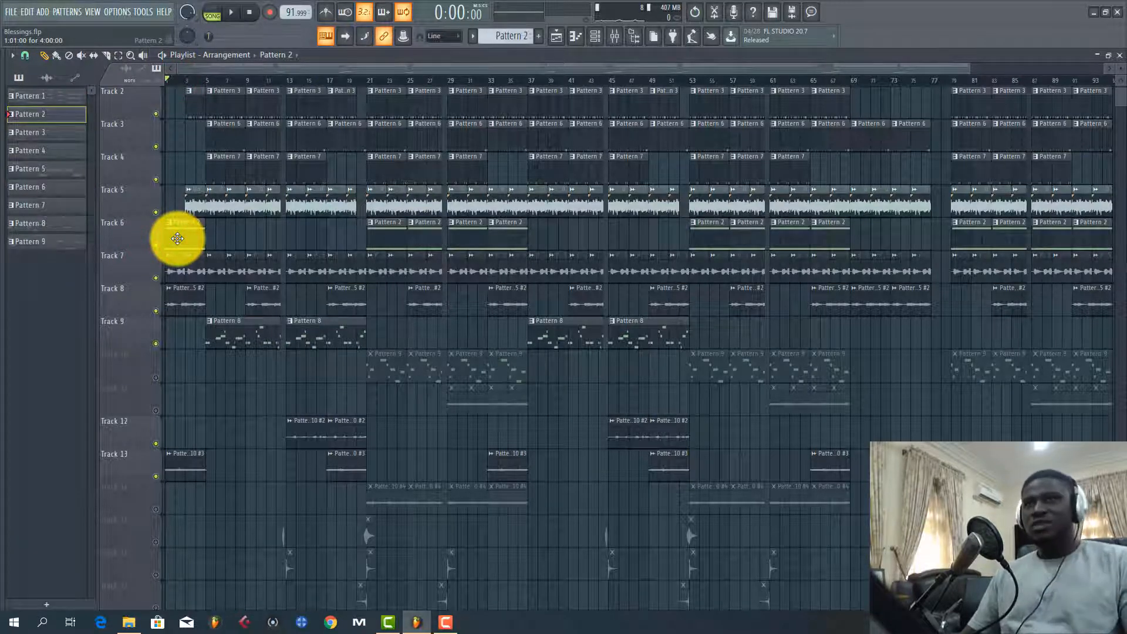
# Open the Nexus plugin from Pattern 2's channel and examine its loaded preset
pyautogui.doubleClick(178, 239)
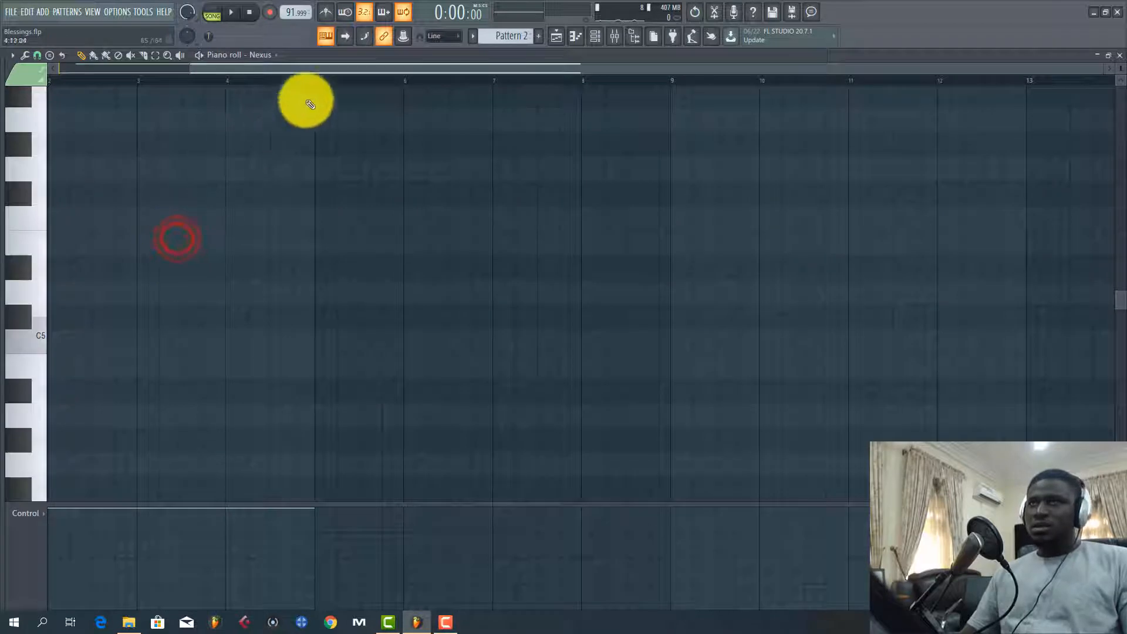
pyautogui.click(592, 38)
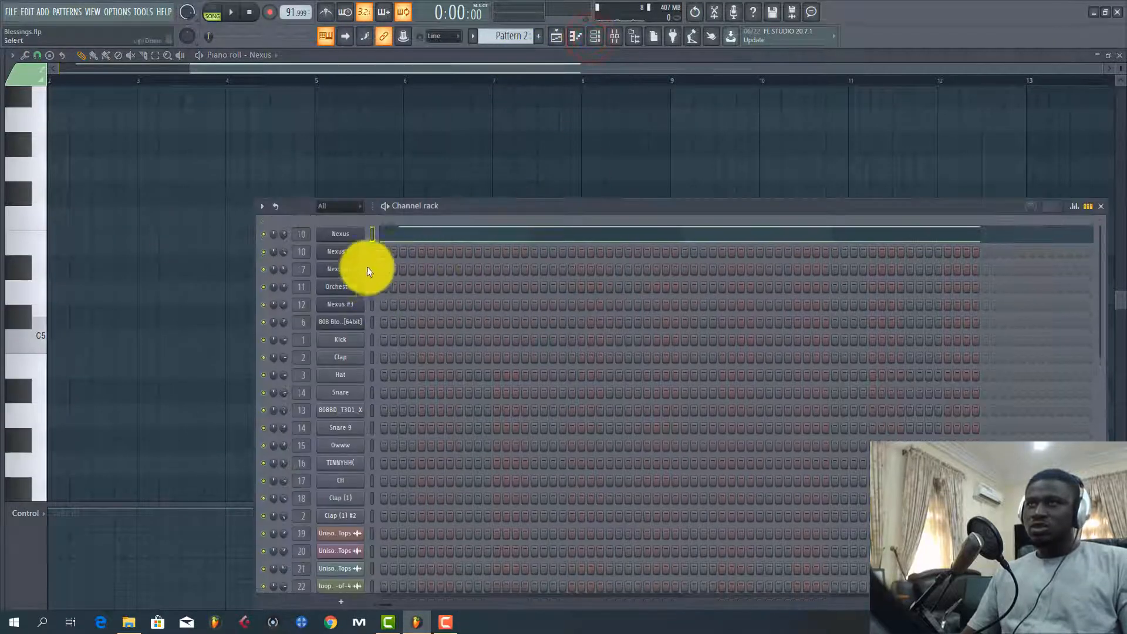
pyautogui.click(342, 232)
pyautogui.click(297, 397)
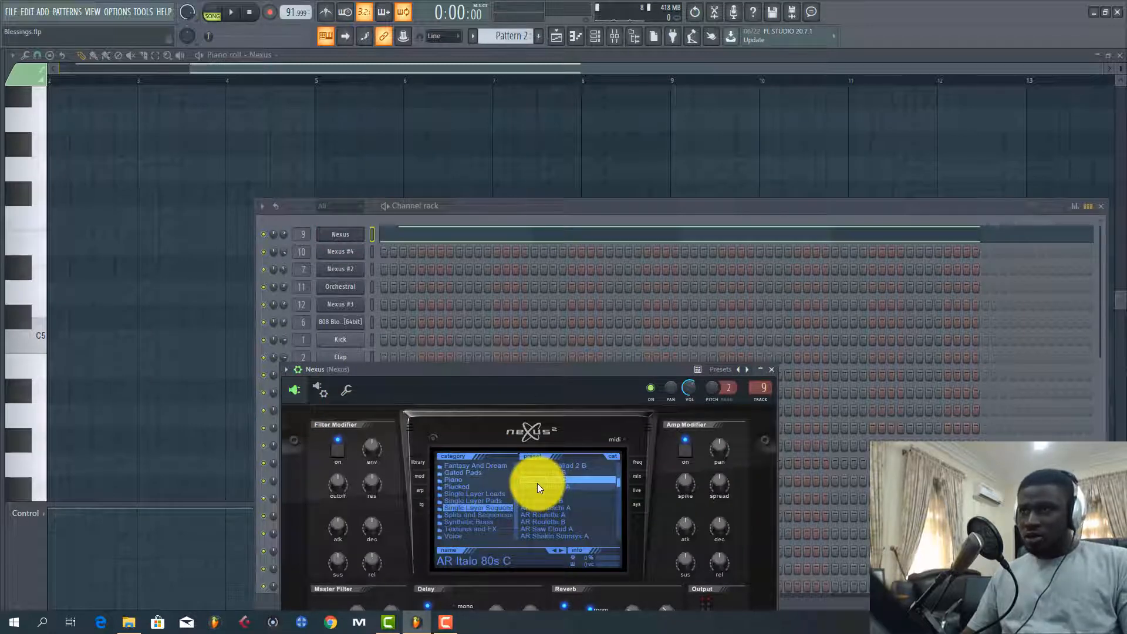
# Play Pattern 2's Nexus notes alone in pattern mode and examine the sustained notes in the piano roll
pyautogui.click(224, 71)
pyautogui.scroll(1, 203, 184)
pyautogui.scroll(-3, 207, 174)
pyautogui.scroll(7, 210, 165)
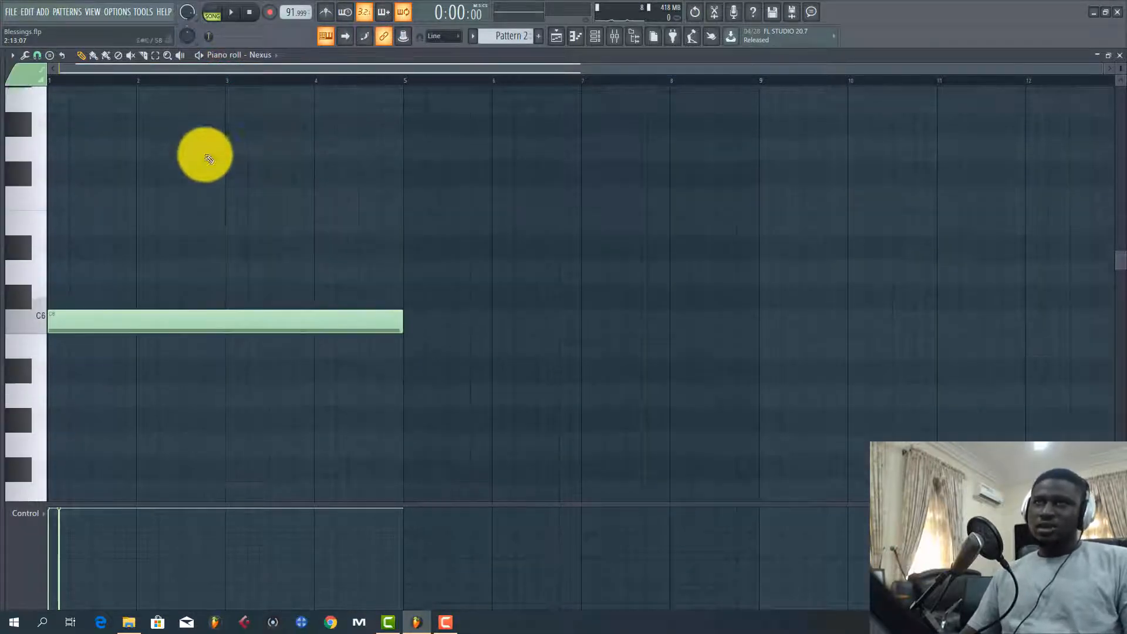
pyautogui.click(211, 13)
pyautogui.press('space')
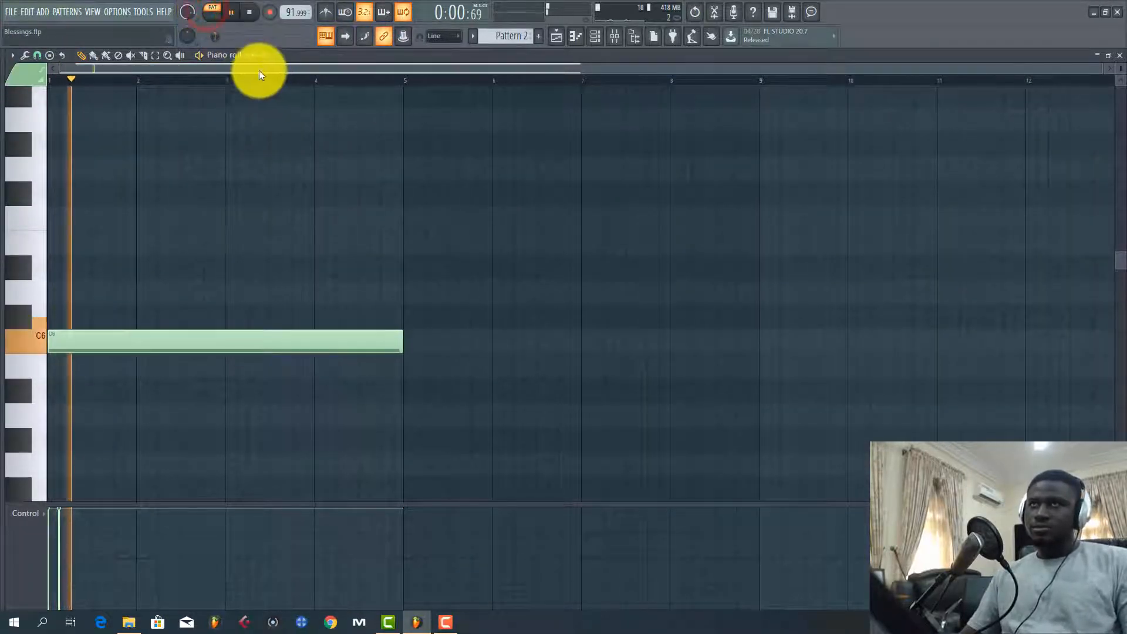
pyautogui.click(246, 69)
pyautogui.scroll(4, 200, 185)
pyautogui.scroll(-3, 215, 204)
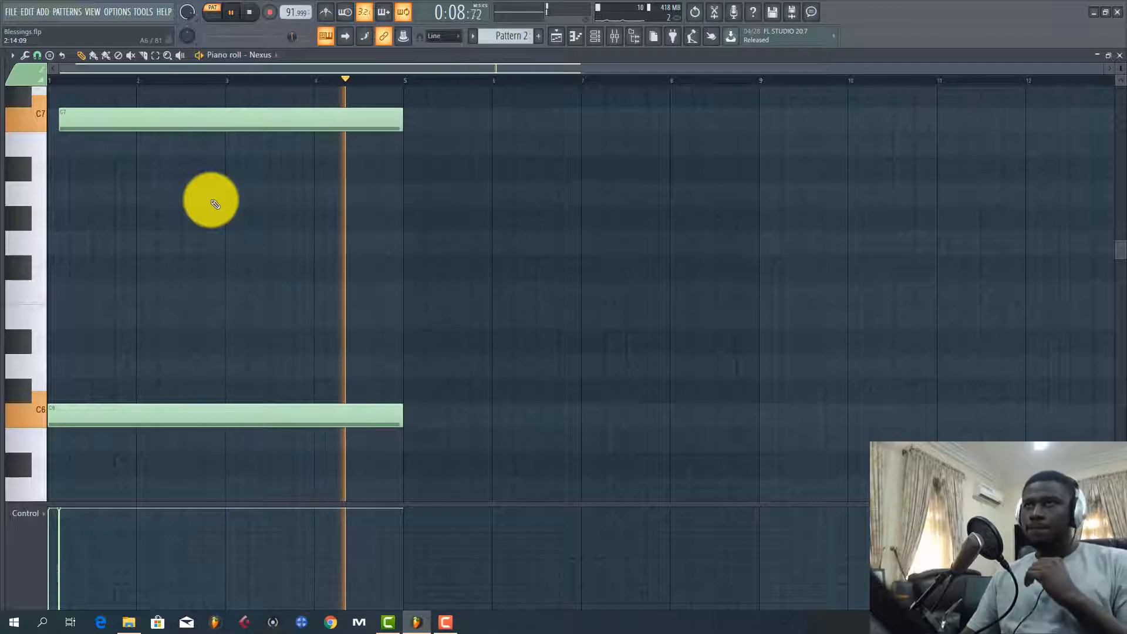
pyautogui.press('space')
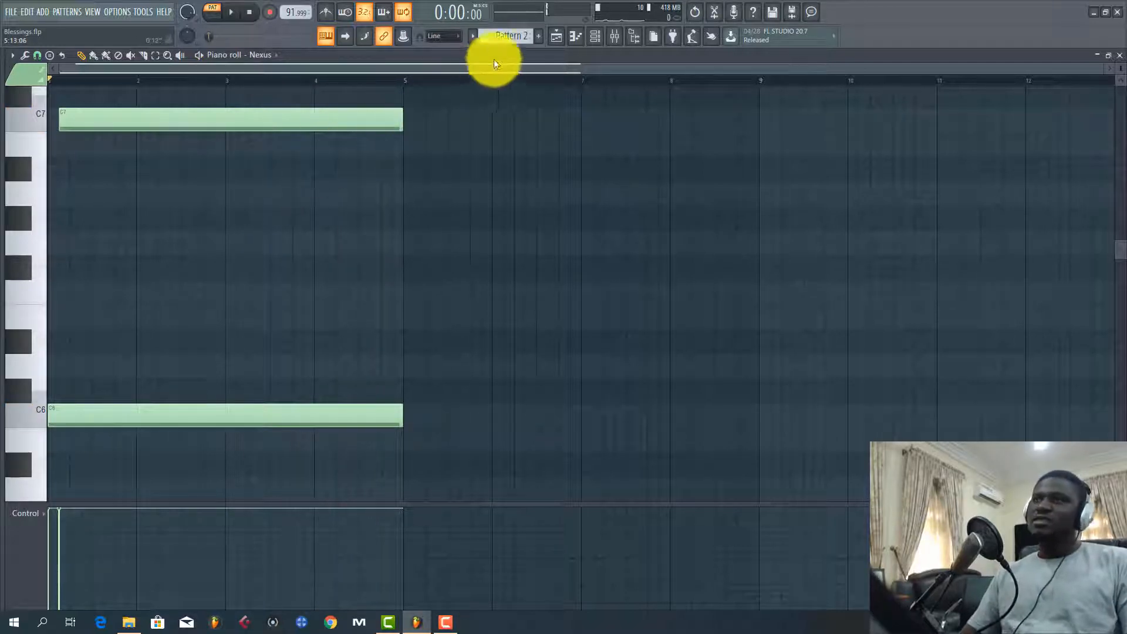
# Return to the playlist and play the intro from the song's start into bar 5 with Track 6 included
pyautogui.click(559, 39)
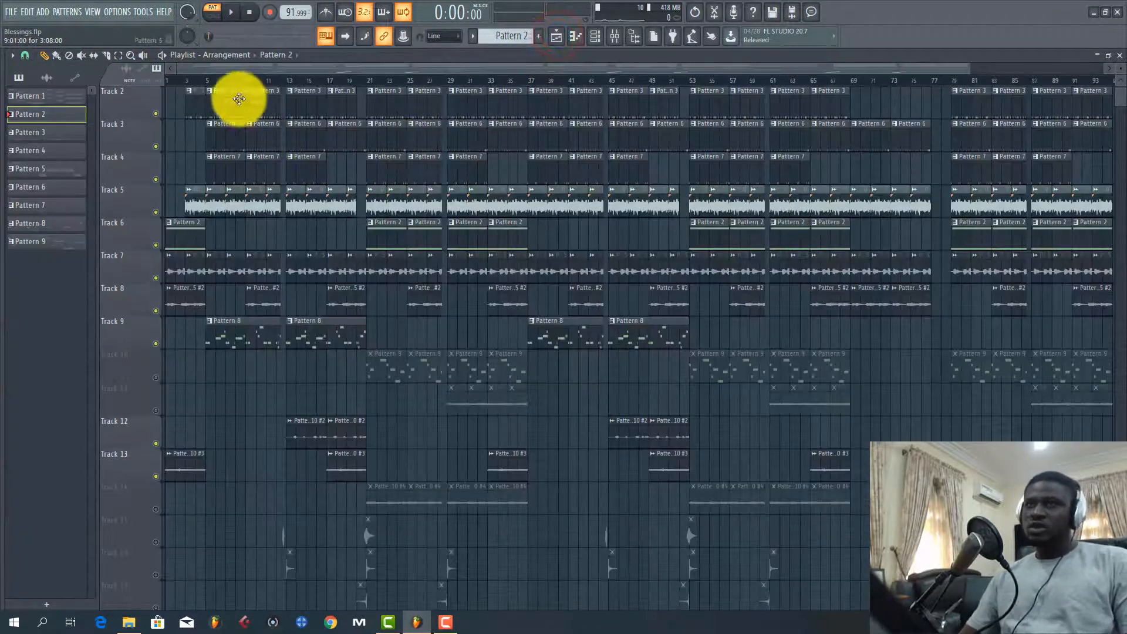
pyautogui.click(194, 84)
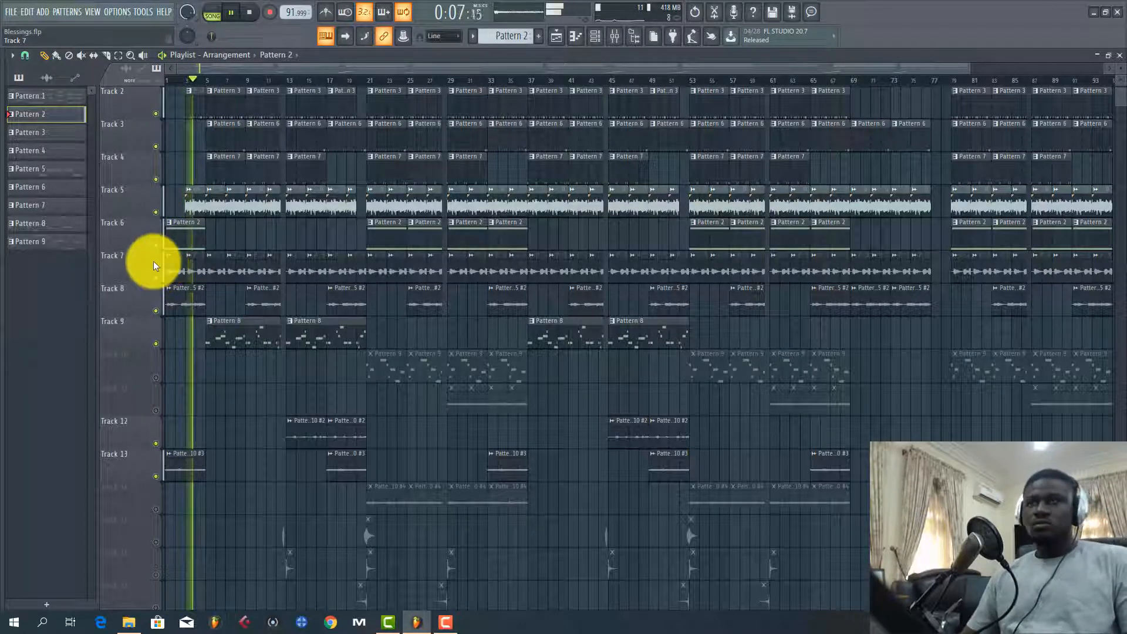
pyautogui.scroll(1, 210, 243)
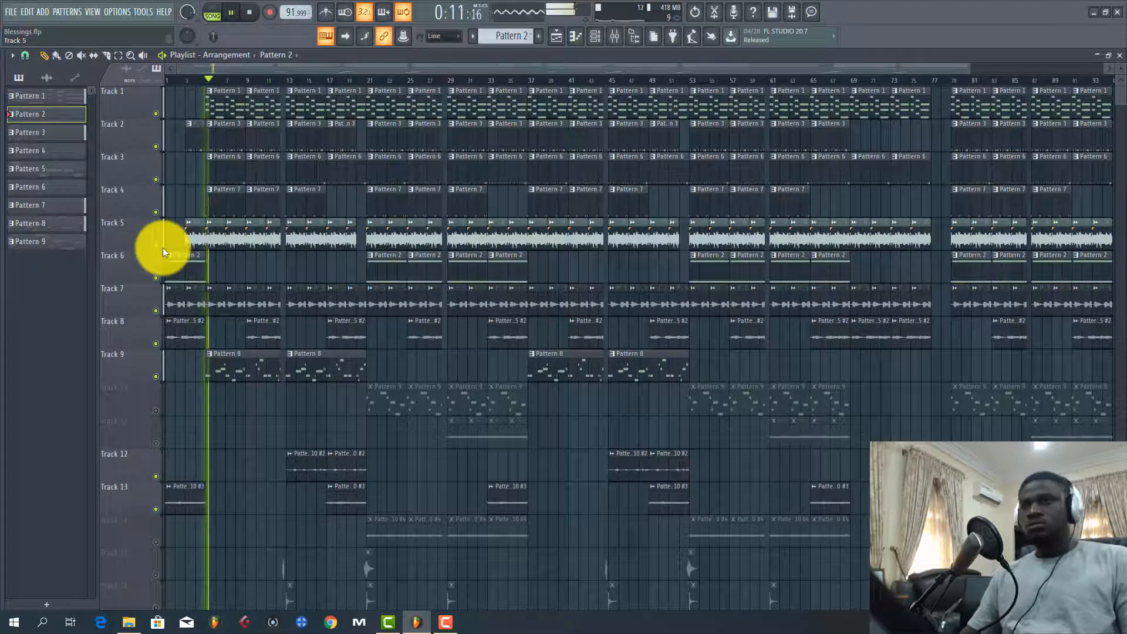
pyautogui.press('space')
pyautogui.scroll(-1, 156, 312)
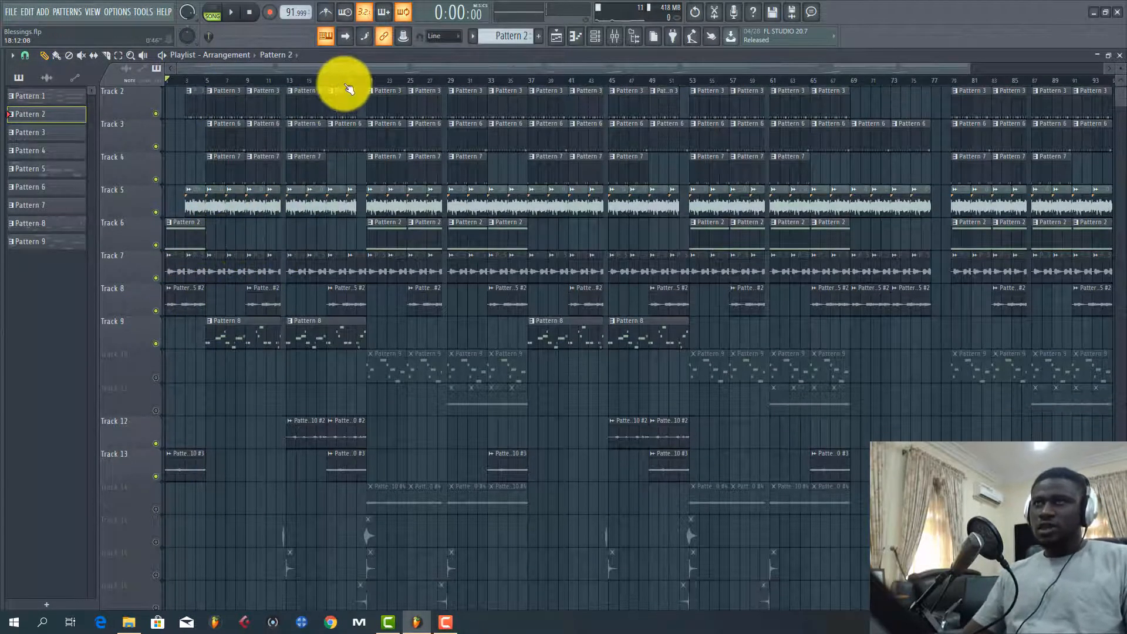
# Unmute Track 10 and play the song from about bar 20
pyautogui.moveTo(359, 85)
pyautogui.mouseDown()
pyautogui.moveTo(276, 201)
pyautogui.moveTo(184, 394)
pyautogui.mouseUp()
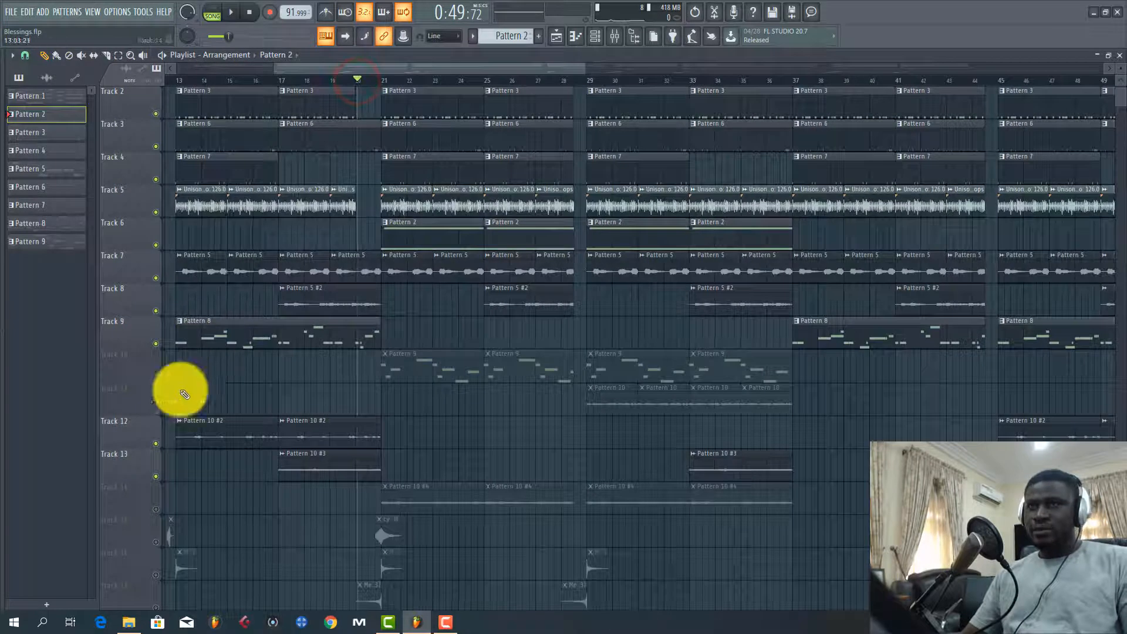
pyautogui.click(157, 377)
pyautogui.press('space')
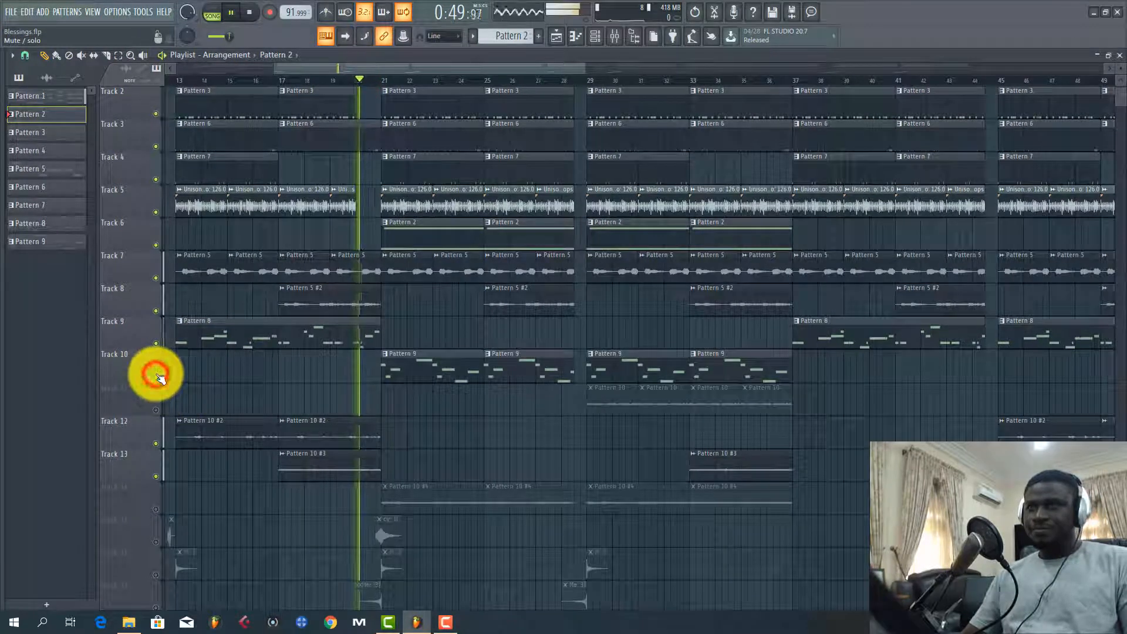
# Select Pattern 9, stop playback, and open its Nexus #4 plugin with the window moved so all controls show
pyautogui.click(399, 372)
pyautogui.press('space')
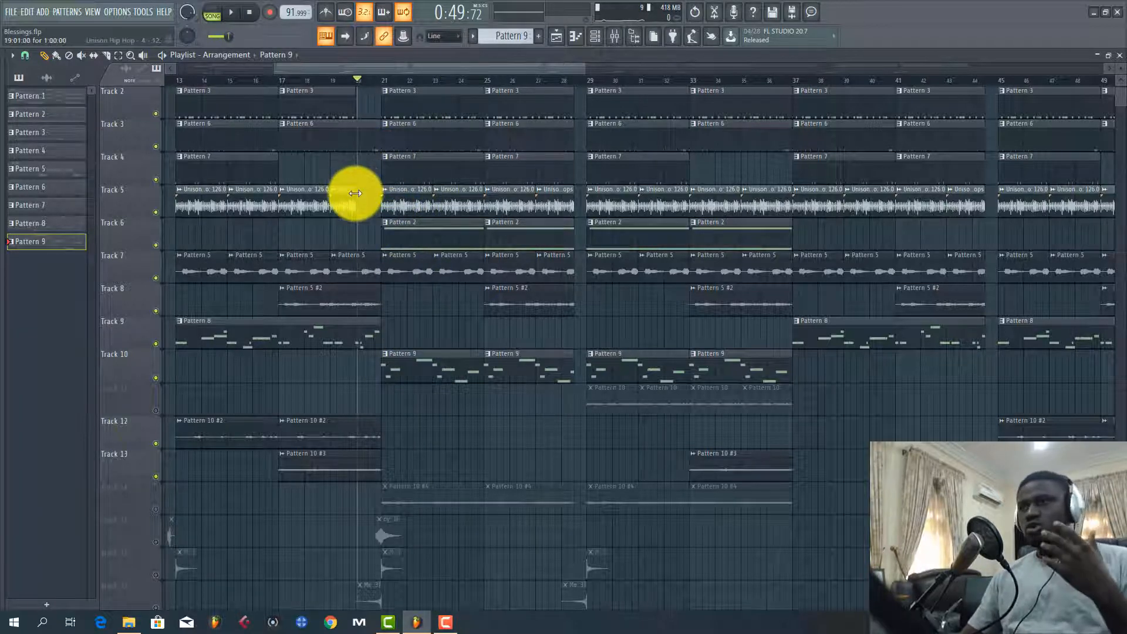
pyautogui.click(596, 38)
pyautogui.click(342, 254)
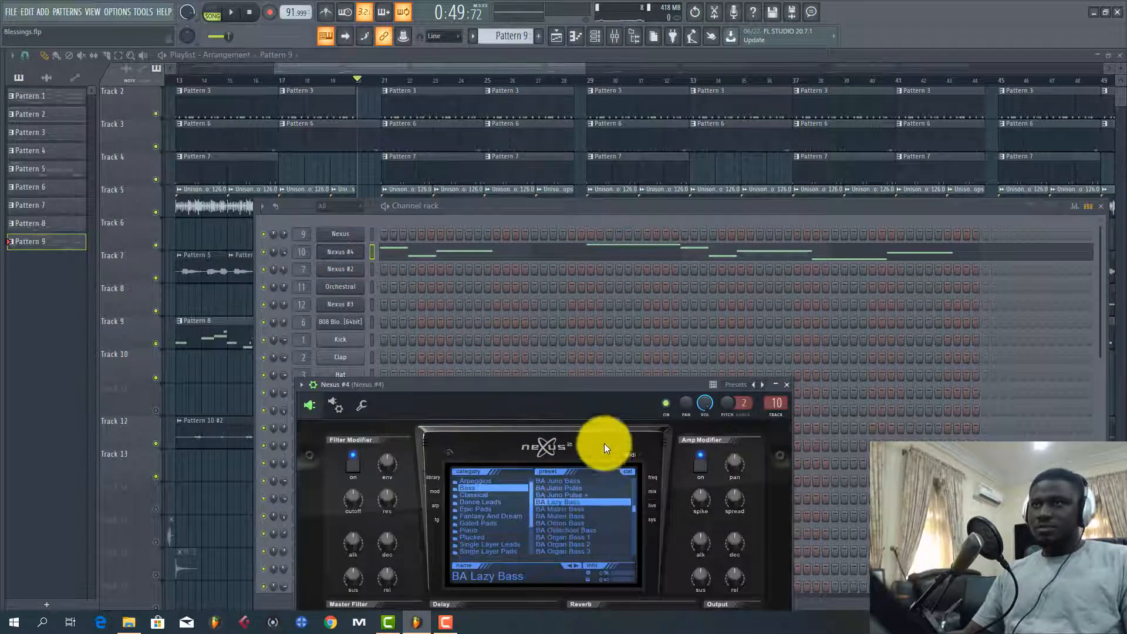
pyautogui.moveTo(571, 388); pyautogui.dragTo(633, 235)
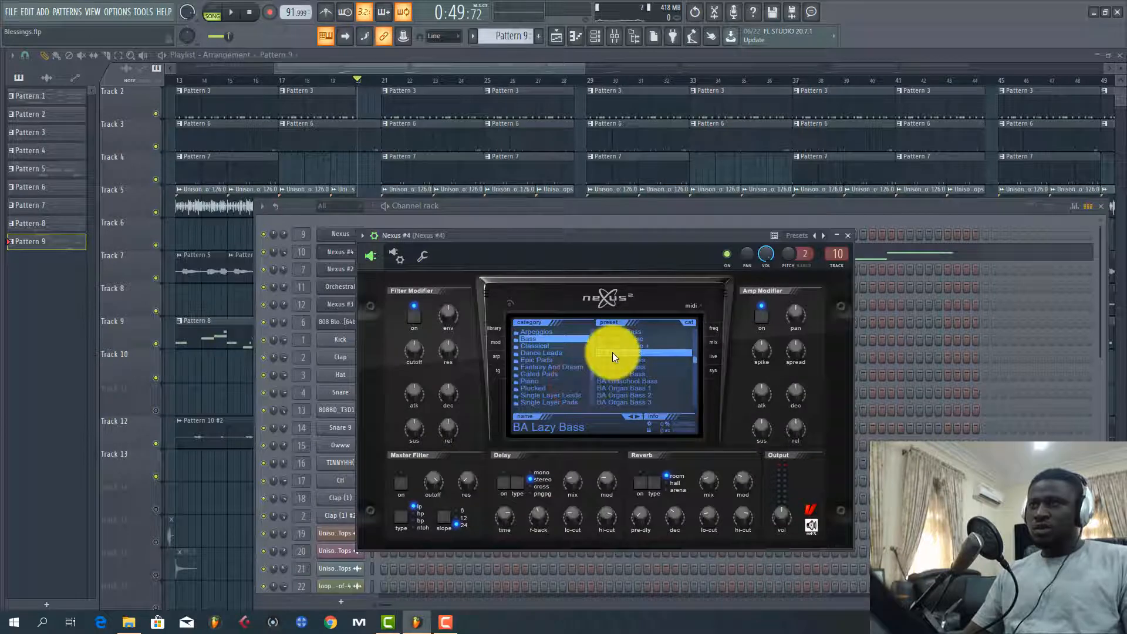
pyautogui.press('c')
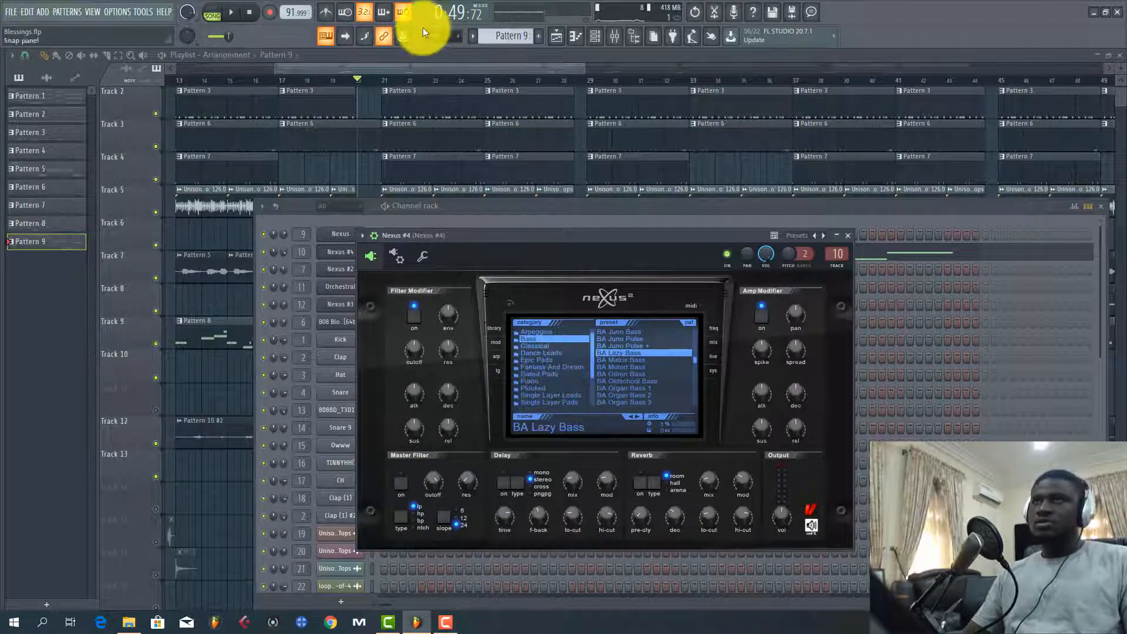
# Play the song from about bar 20 while examining Pattern 9's Nexus #4 notes in the piano roll, and return to the playlist
pyautogui.click(447, 69)
pyautogui.press('space')
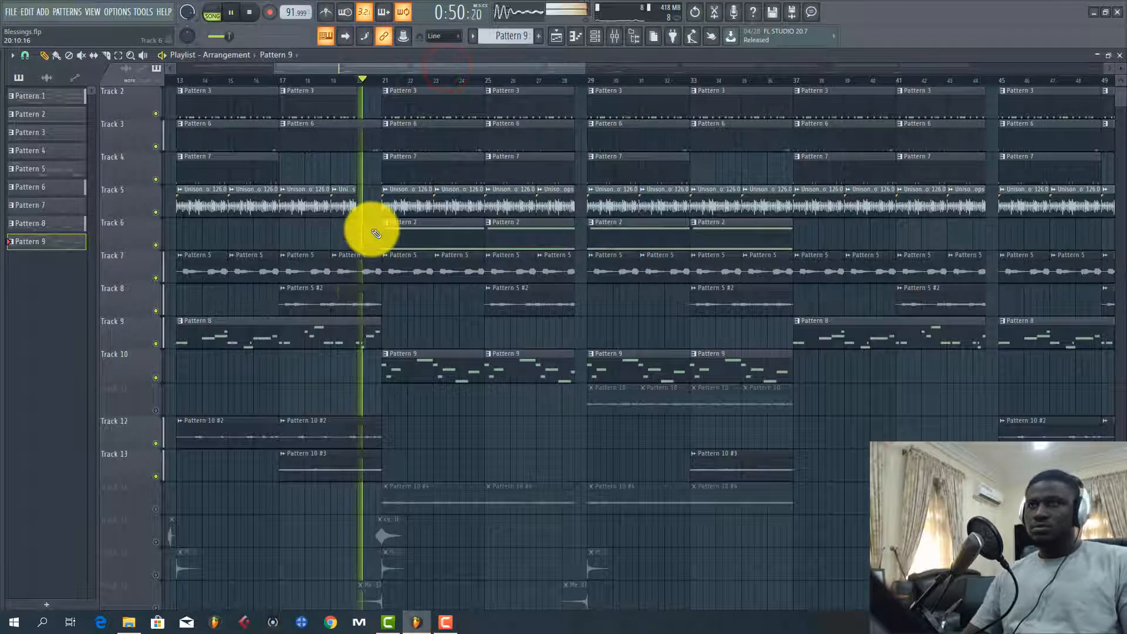
pyautogui.scroll(-3, 375, 285)
pyautogui.doubleClick(402, 262)
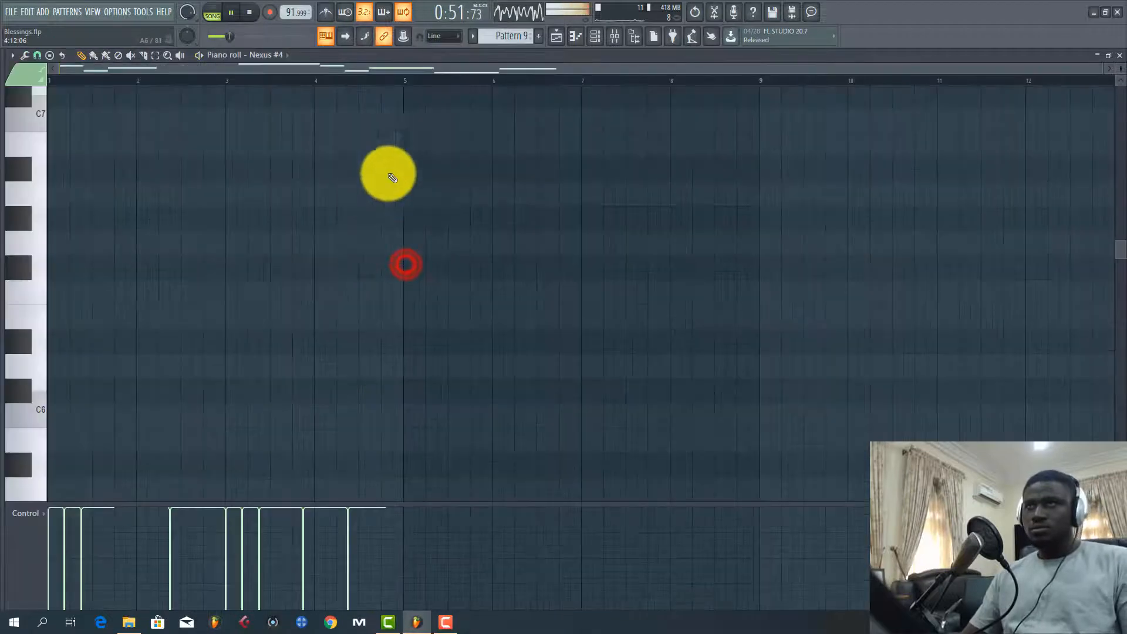
pyautogui.click(395, 66)
pyautogui.scroll(6, 322, 209)
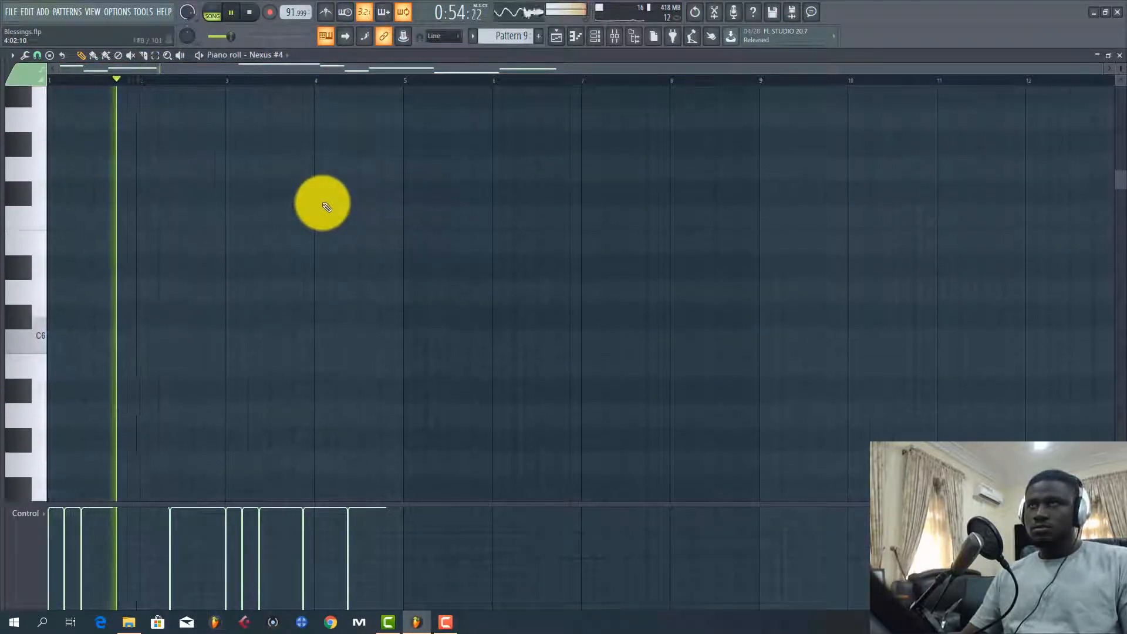
pyautogui.scroll(-10, 327, 206)
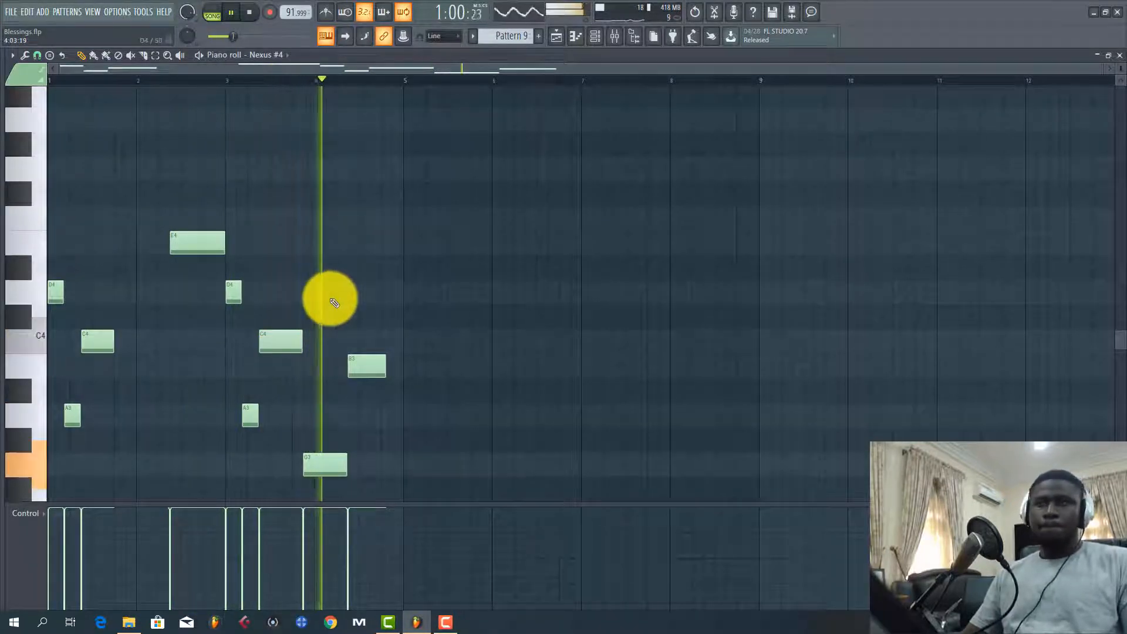
pyautogui.click(556, 36)
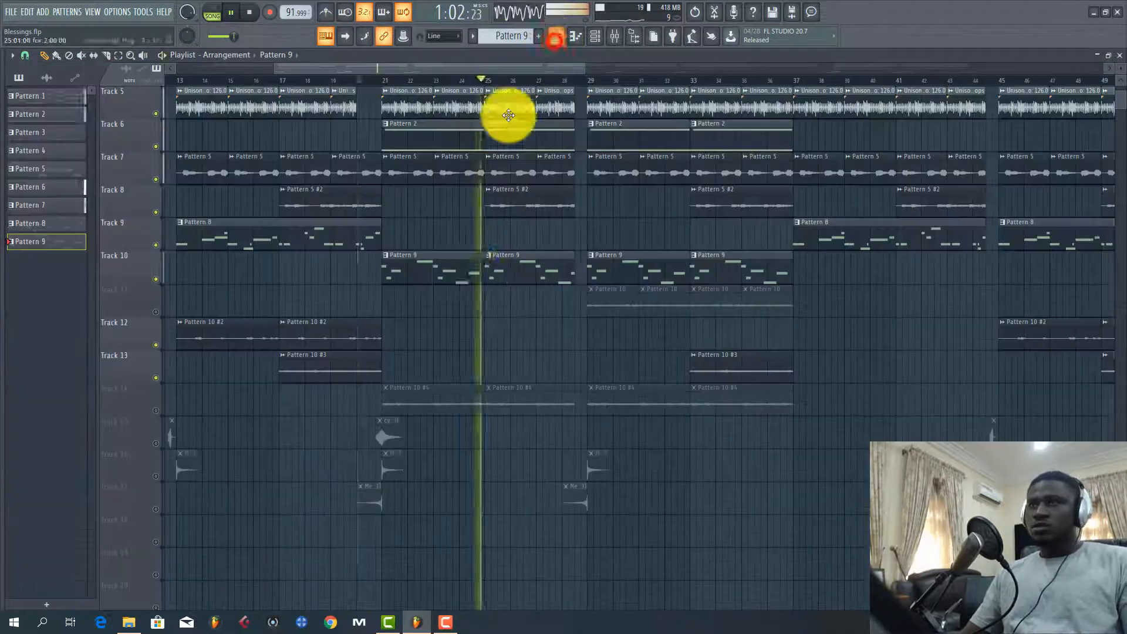
# Stop playback, unmute Track 14 and open its Pattern 10 #4 audio clip's settings
pyautogui.press('space')
pyautogui.click(156, 410)
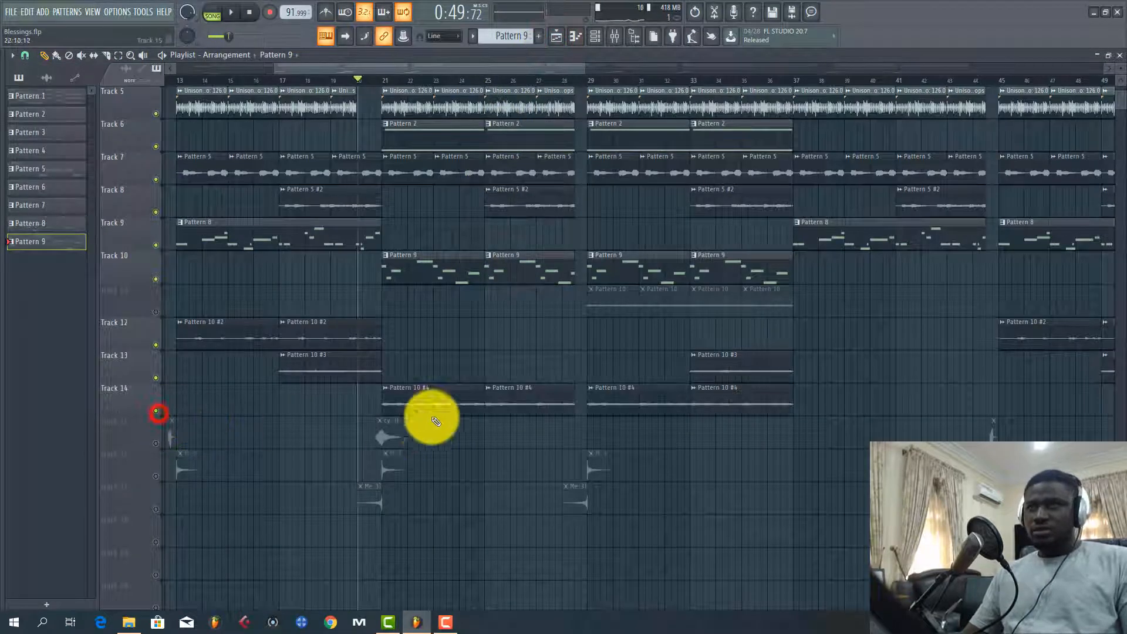
pyautogui.doubleClick(461, 394)
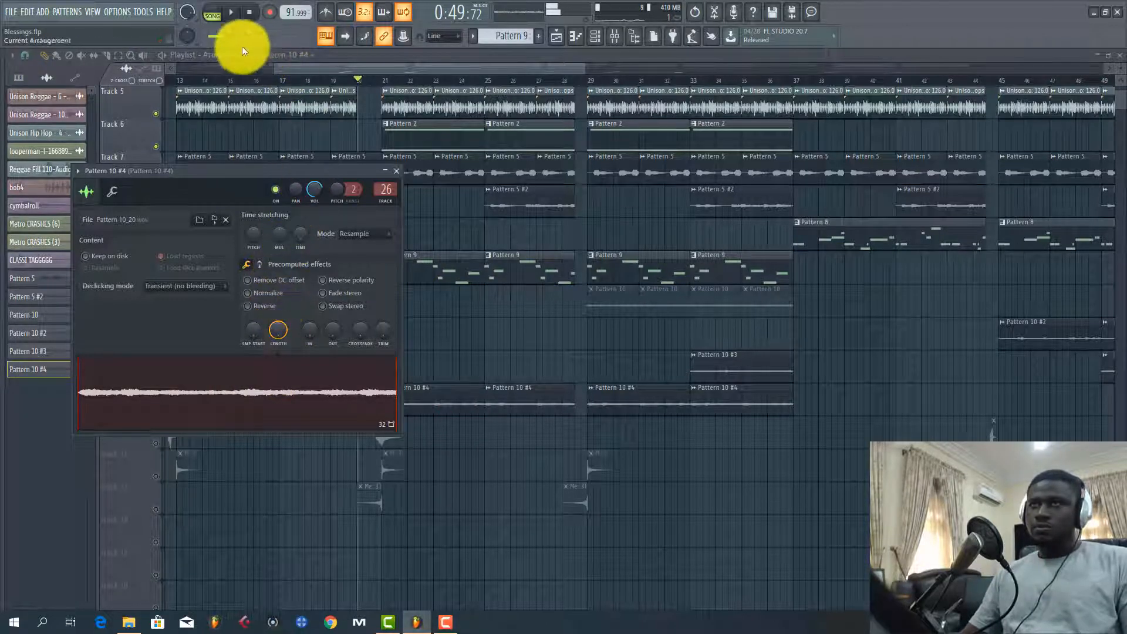
# Play the song from just before bar 21 with Track 14 included
pyautogui.click(375, 82)
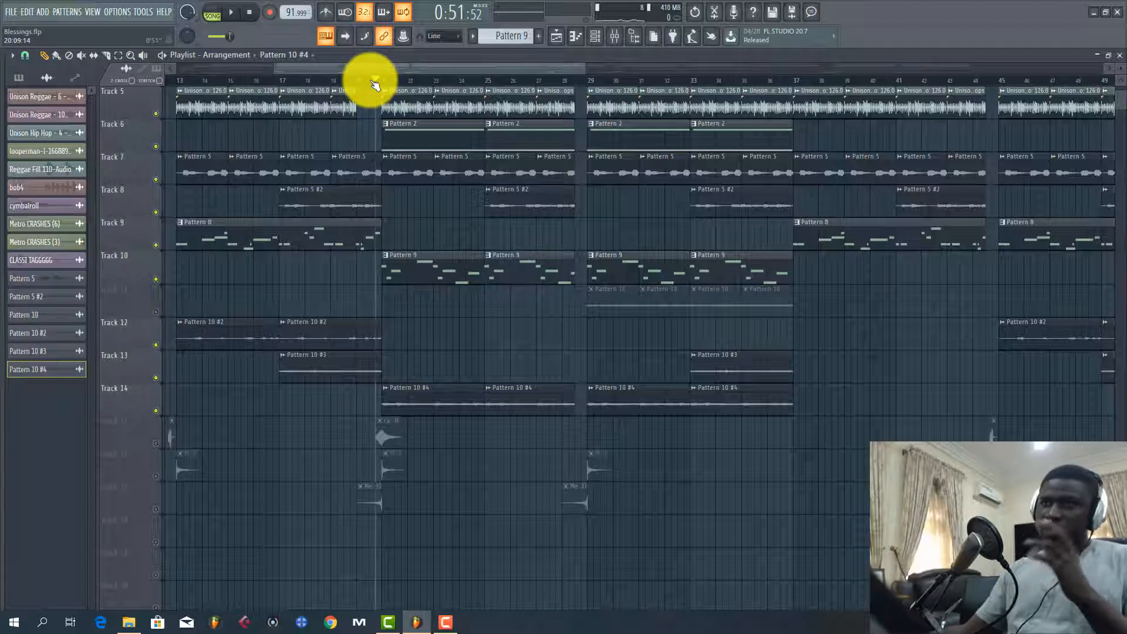
pyautogui.press('space')
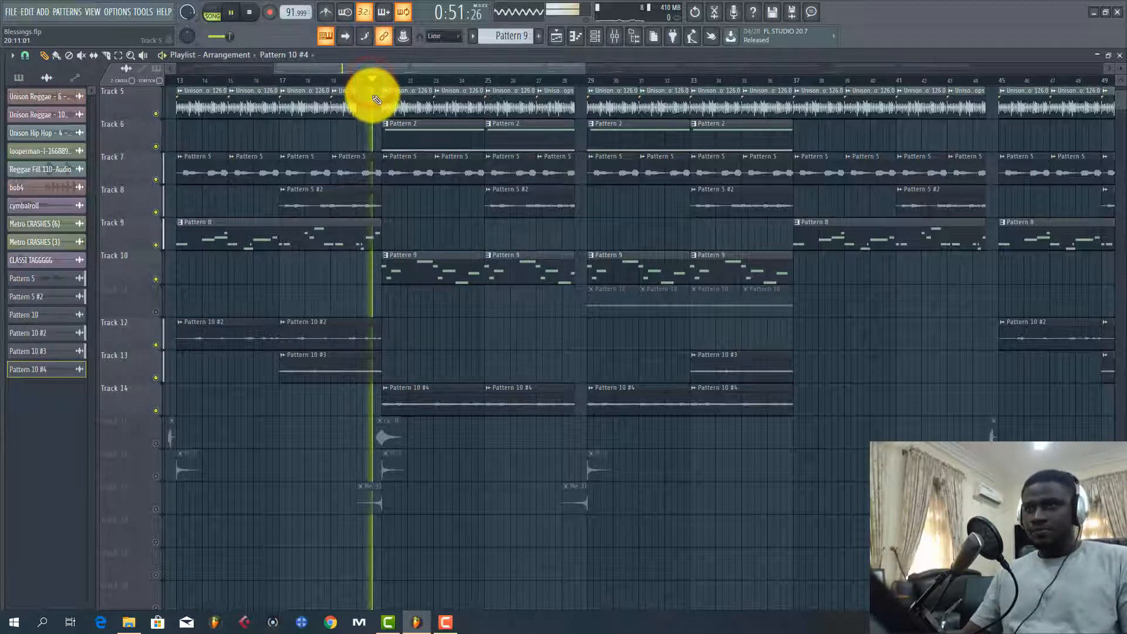
pyautogui.scroll(-1, 389, 324)
pyautogui.scroll(2, 392, 326)
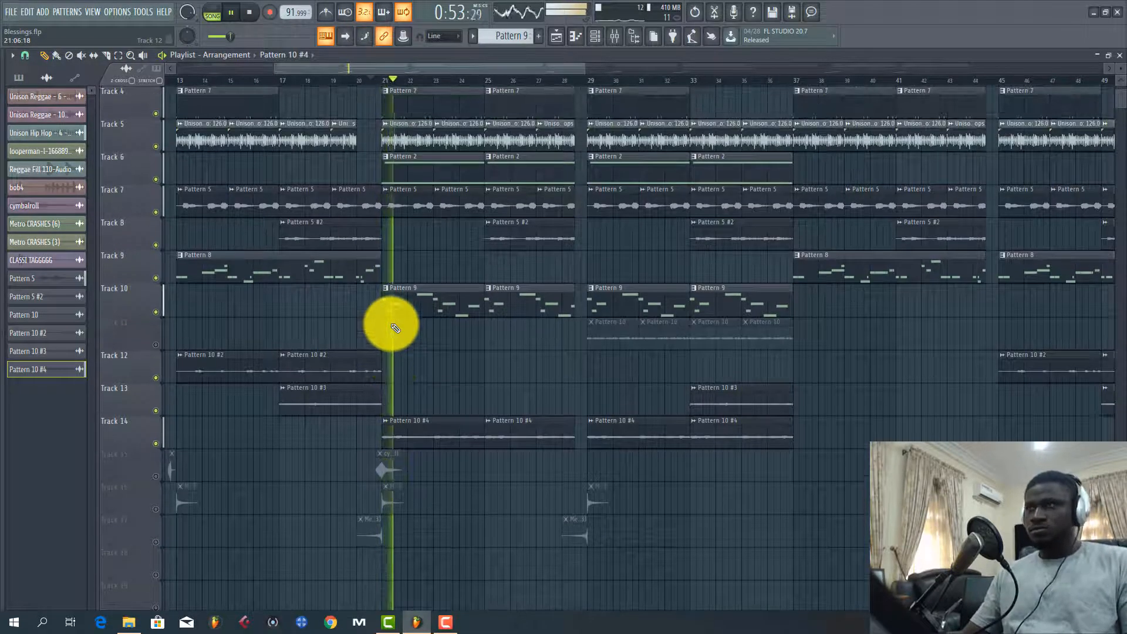
# Unmute Track 11 and play the song from just before bar 29 into bar 31
pyautogui.click(156, 348)
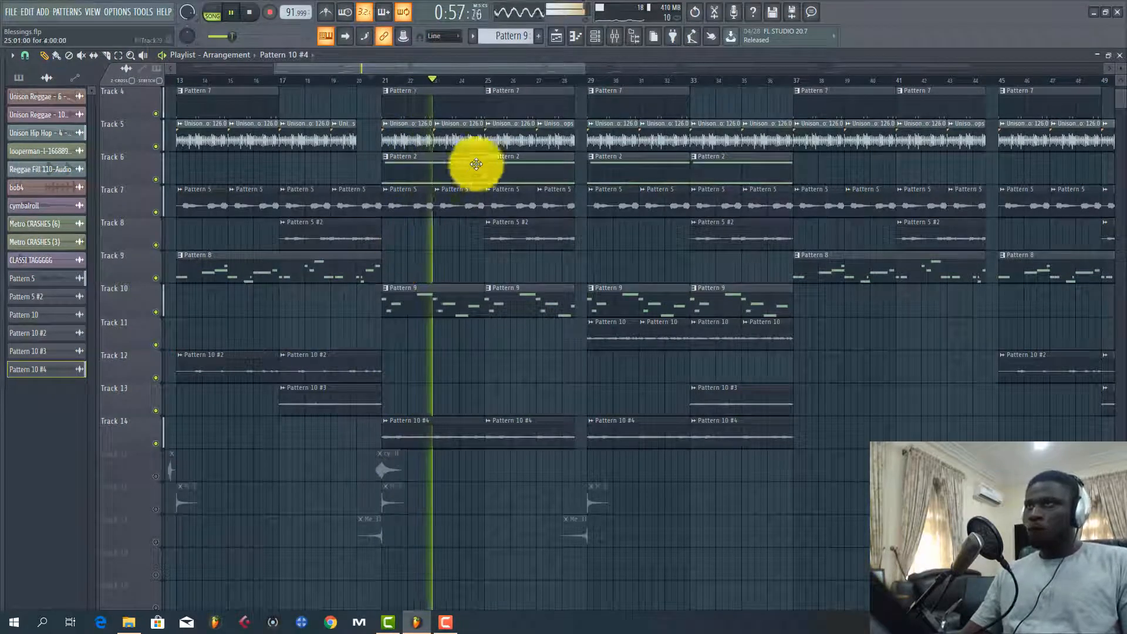
pyautogui.scroll(-3, 487, 84)
pyautogui.scroll(3, 493, 88)
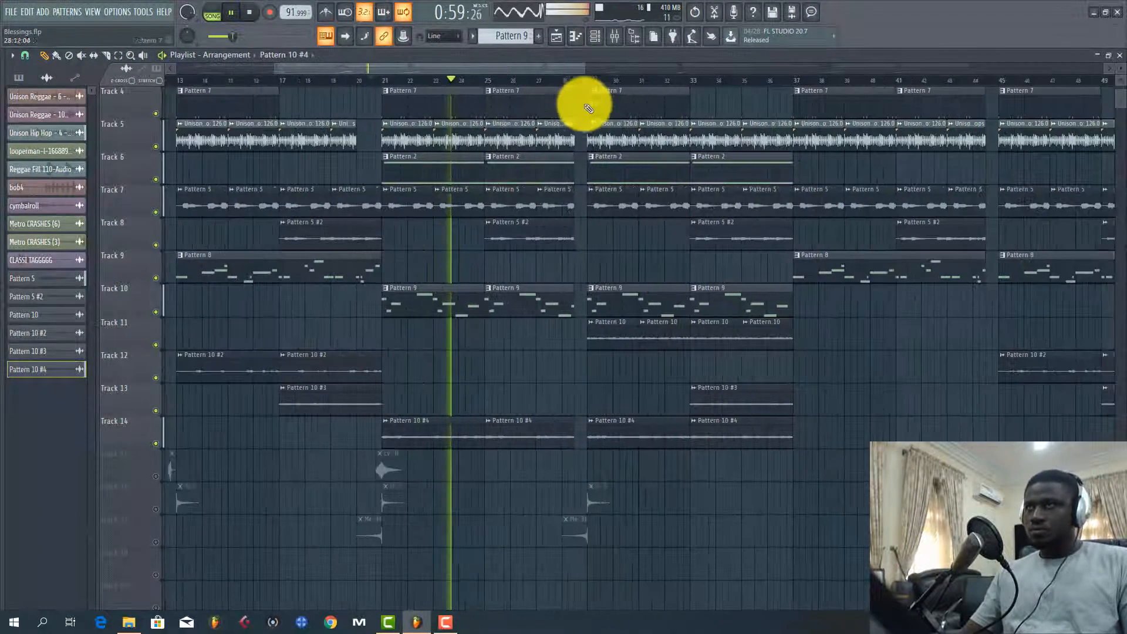
pyautogui.press('space')
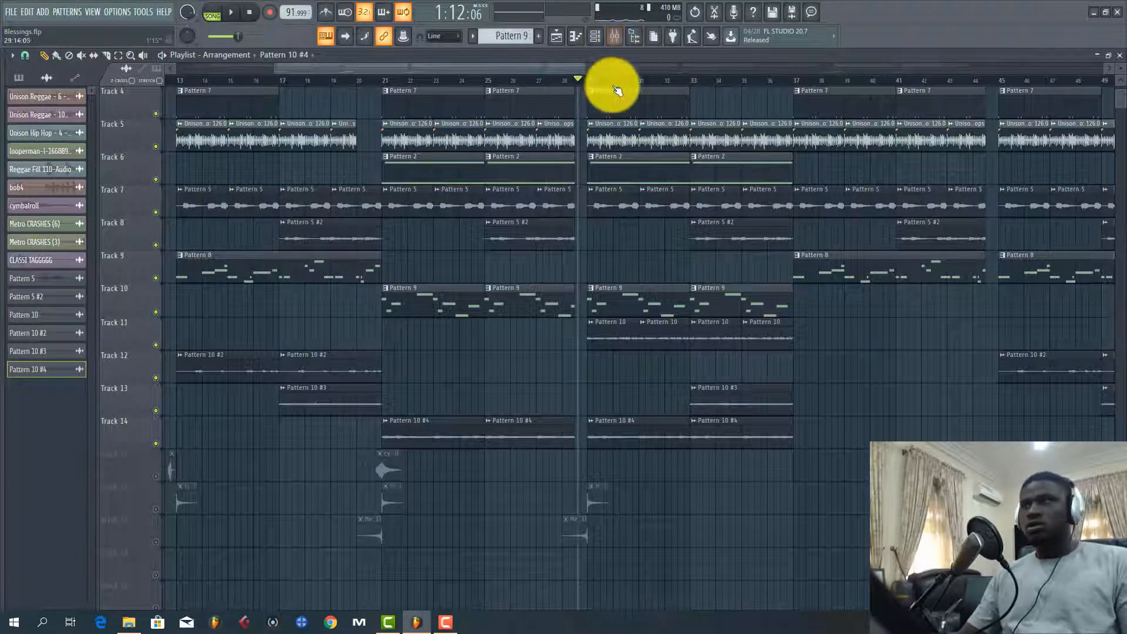
pyautogui.scroll(6, 600, 81)
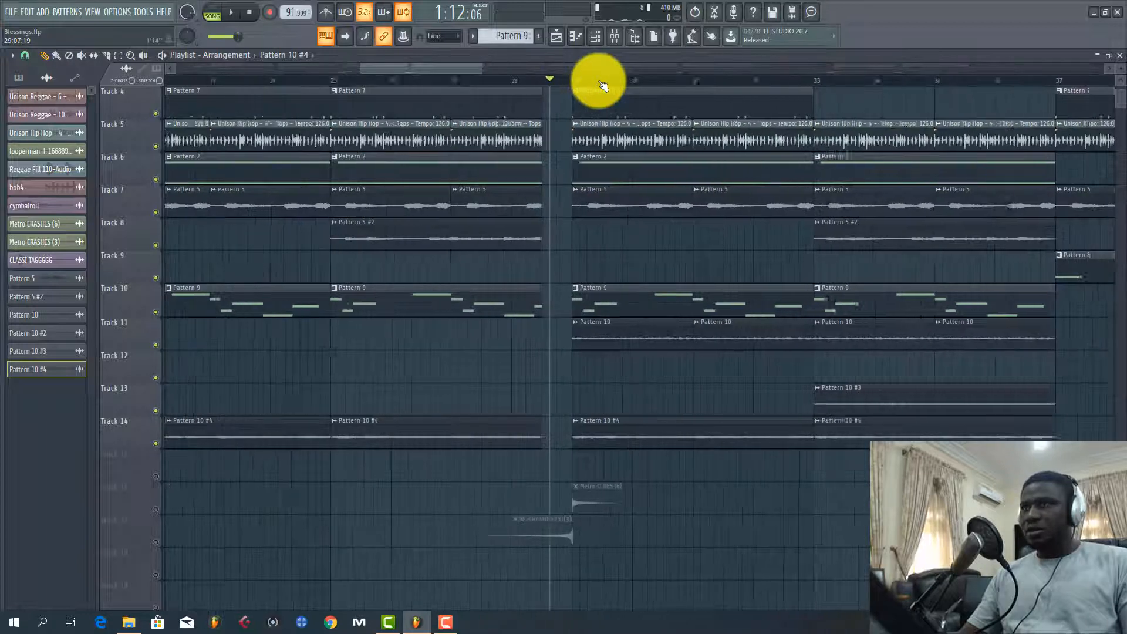
pyautogui.press('space')
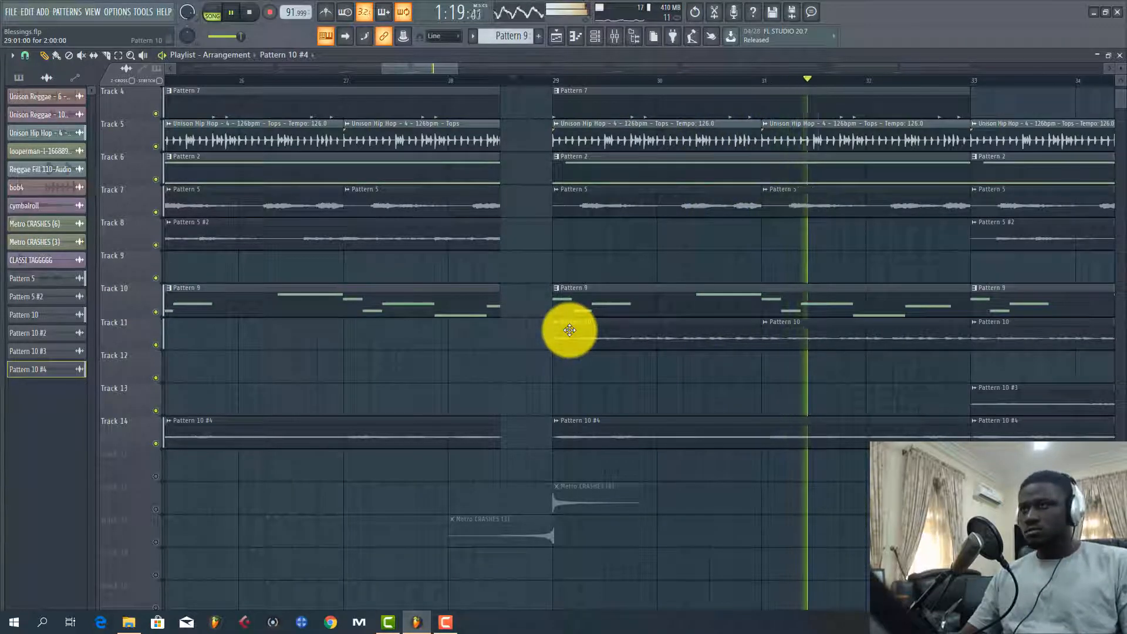
pyautogui.press('space')
# Open Track 11's Pattern 10 audio clip, preview its waveform, and return to the playlist
pyautogui.doubleClick(600, 333)
pyautogui.click(284, 361)
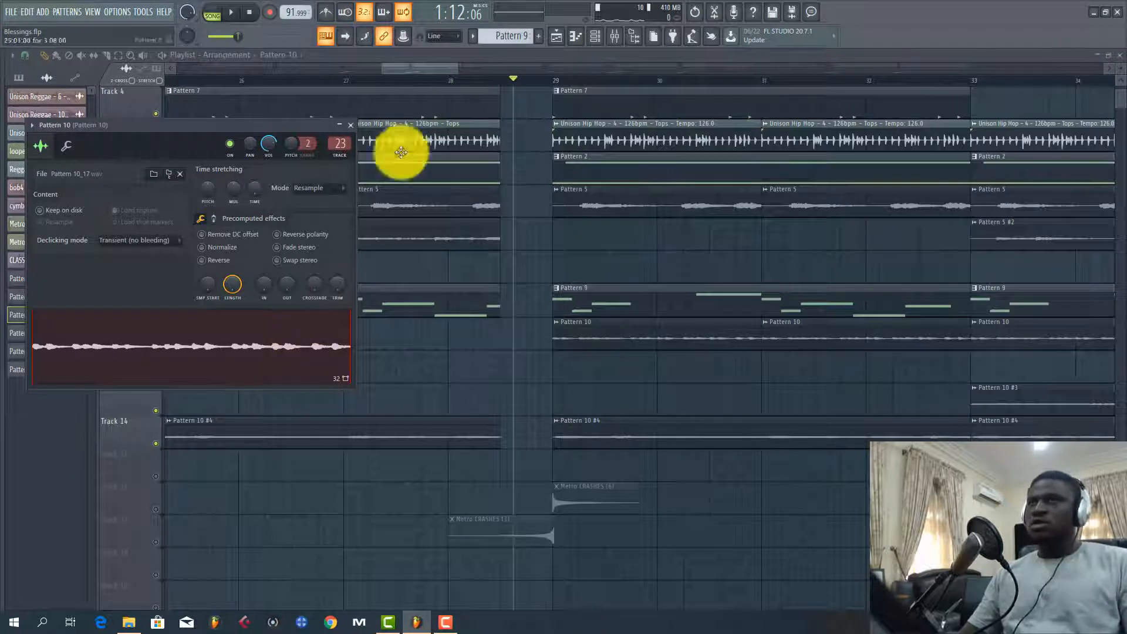
pyautogui.moveTo(431, 67); pyautogui.dragTo(480, 290)
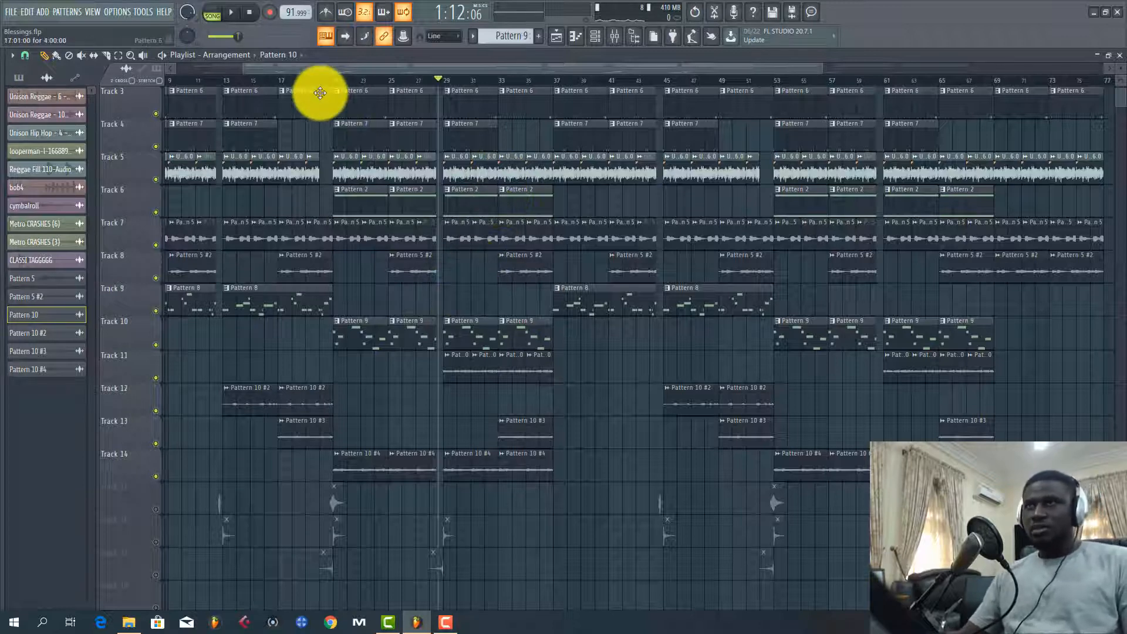
# Move the playback position to bar 20 and unmute the effect Tracks 15, 16 and 17
pyautogui.moveTo(322, 85); pyautogui.dragTo(172, 412)
pyautogui.click(157, 410)
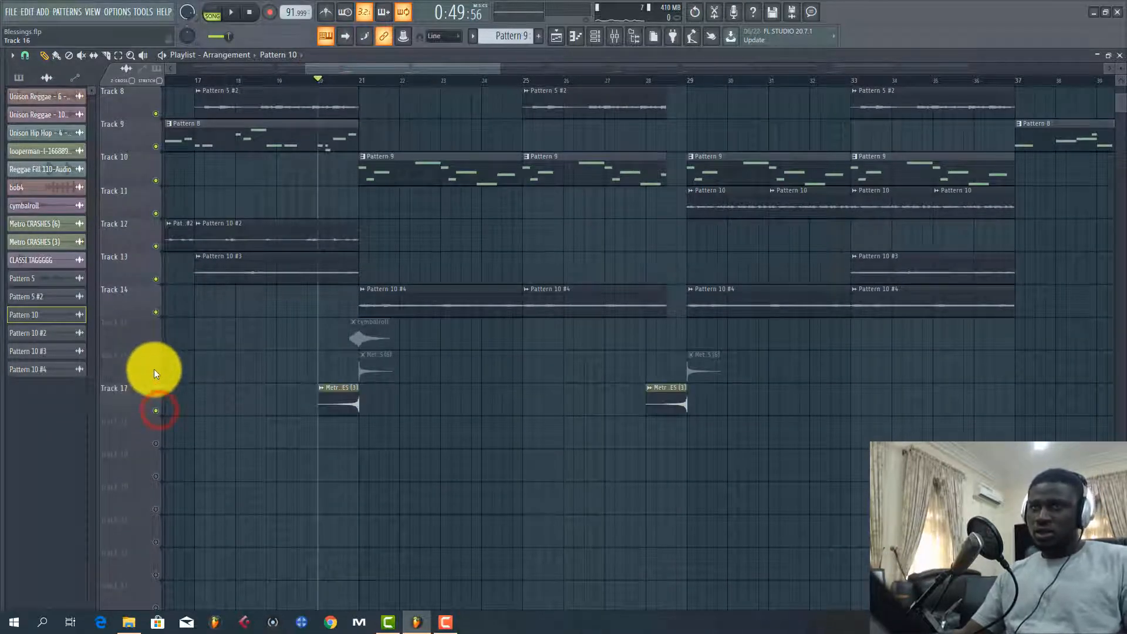
pyautogui.click(155, 377)
pyautogui.click(155, 345)
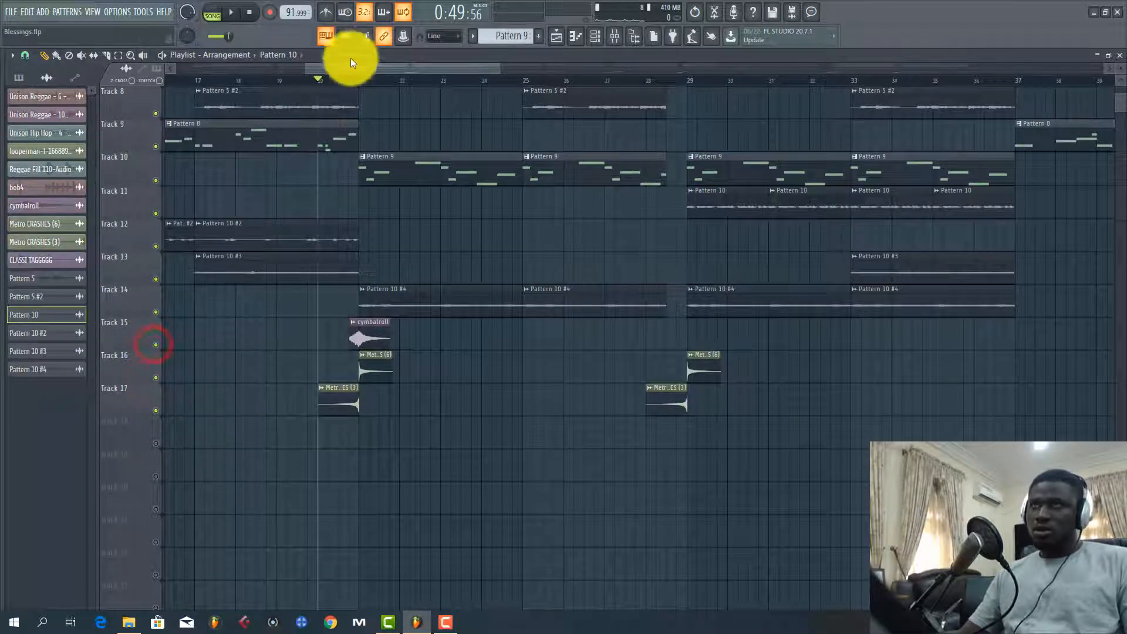
# Examine the reversed Metro CRASHES (3) clip's settings and play the transition from bar 20 into bar 21
pyautogui.scroll(5, 345, 91)
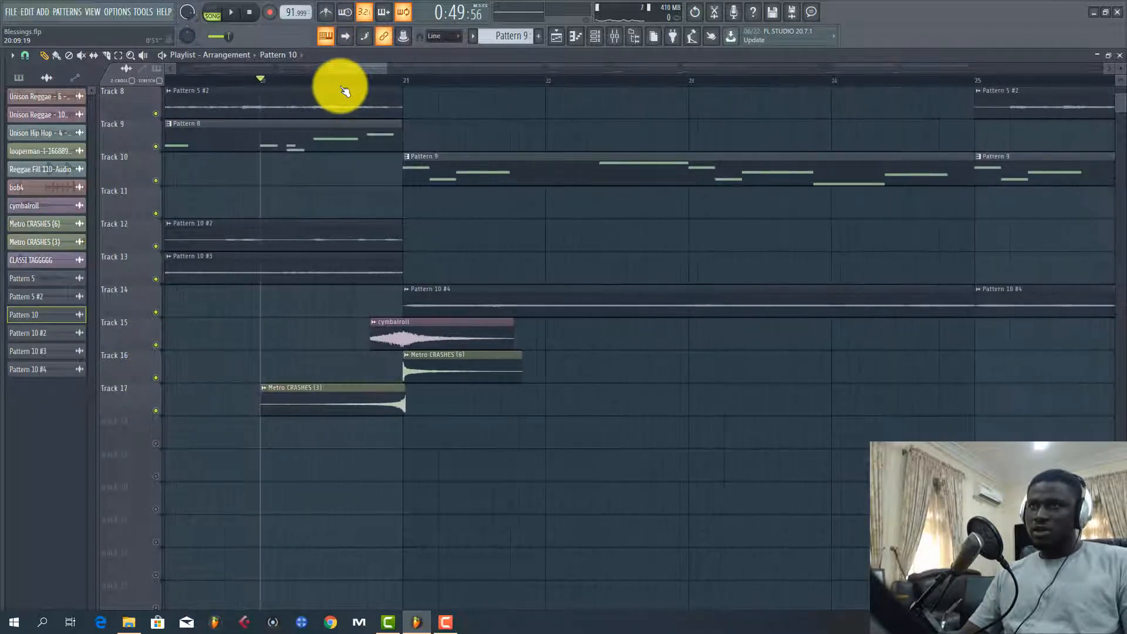
pyautogui.click(335, 412)
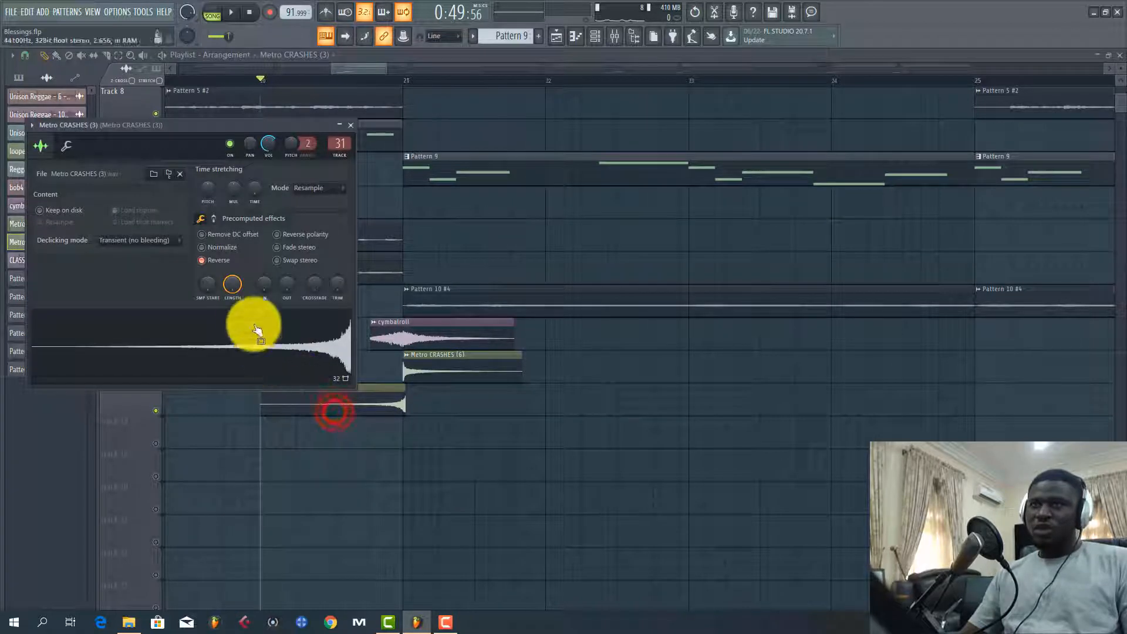
pyautogui.click(320, 406)
pyautogui.press('space')
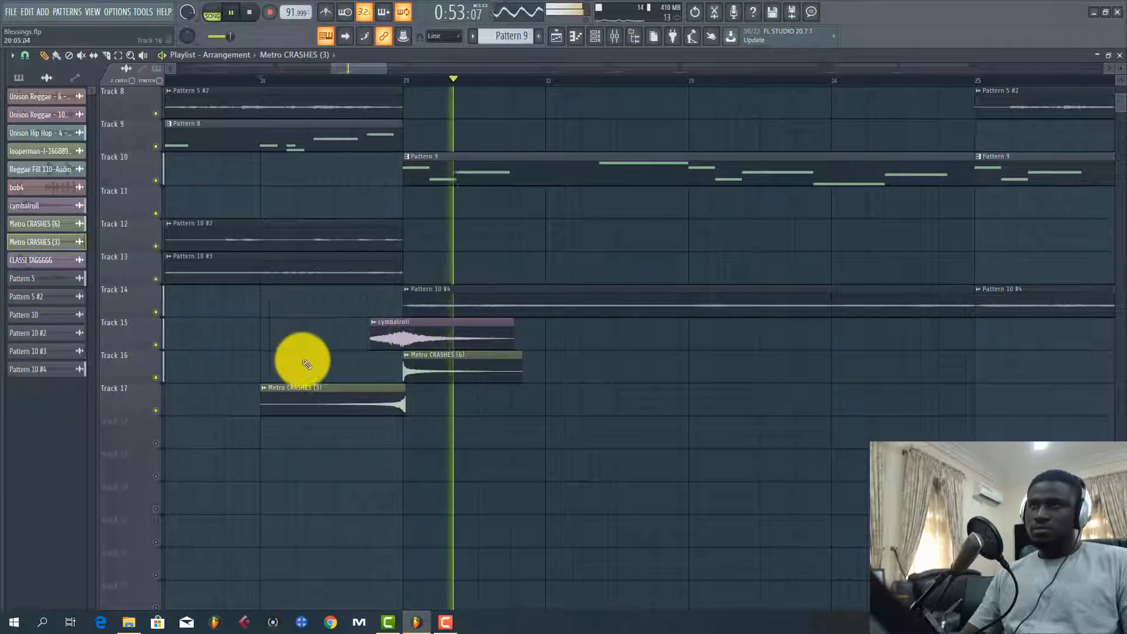
pyautogui.press('space')
# Preview the cymbalroll sample, select the Metro CRASHES (6) clip, and replay the transition into bar 21
pyautogui.doubleClick(389, 342)
pyautogui.click(297, 433)
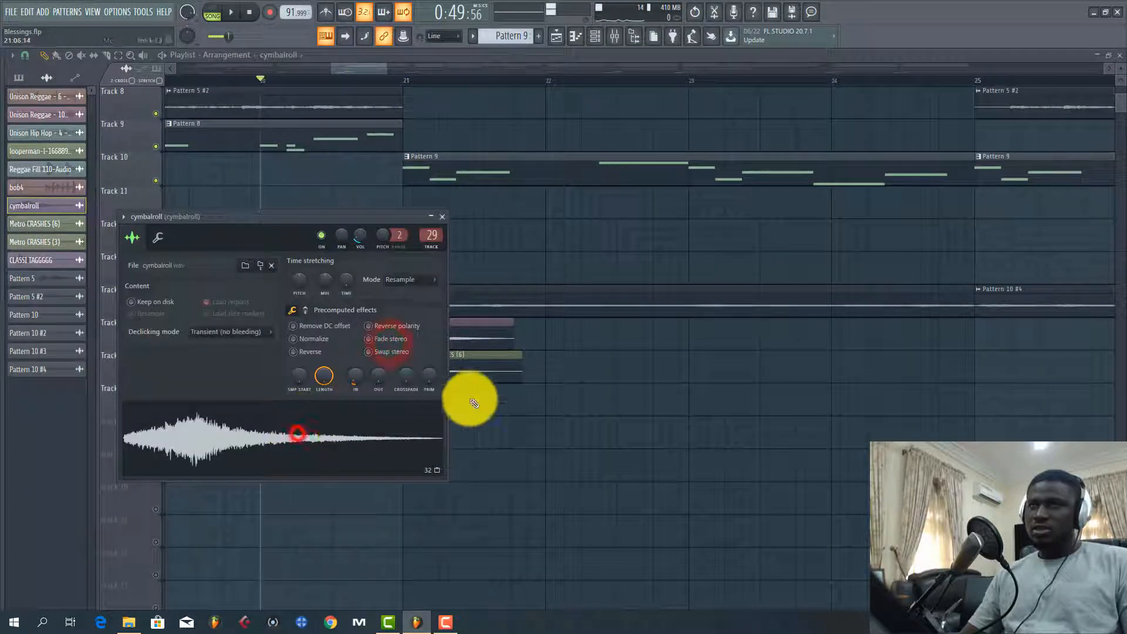
pyautogui.click(483, 378)
pyautogui.press('space')
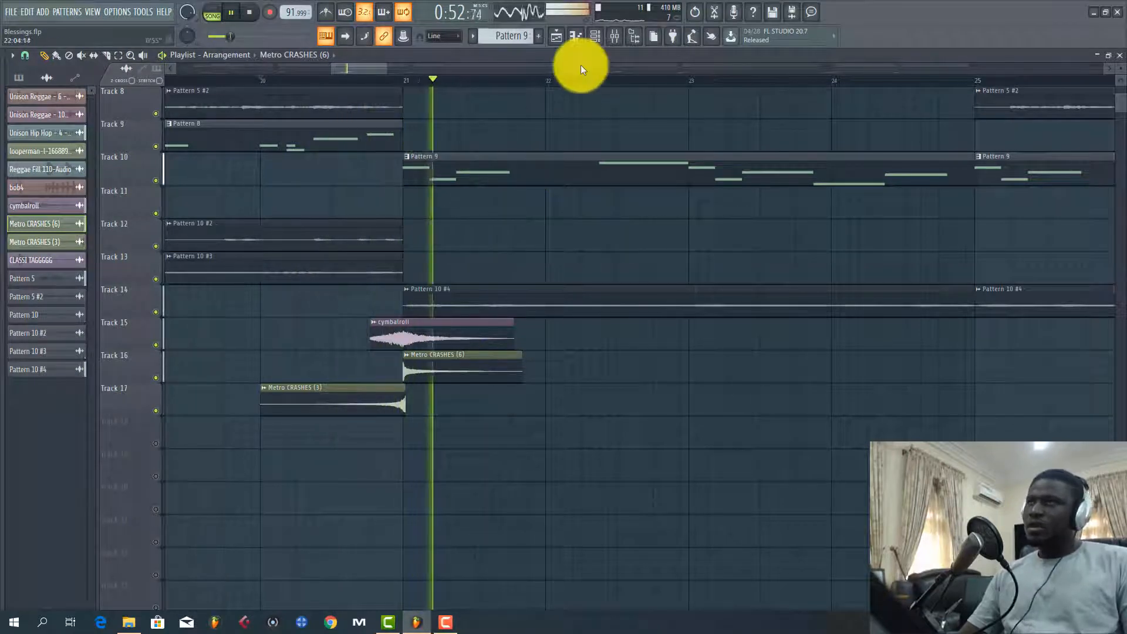
pyautogui.press('space')
# Play the transition from about bar 11 into bar 13, checking the bob4 and Metro CRASHES (6) clips
pyautogui.scroll(-2, 594, 87)
pyautogui.scroll(-4, 593, 85)
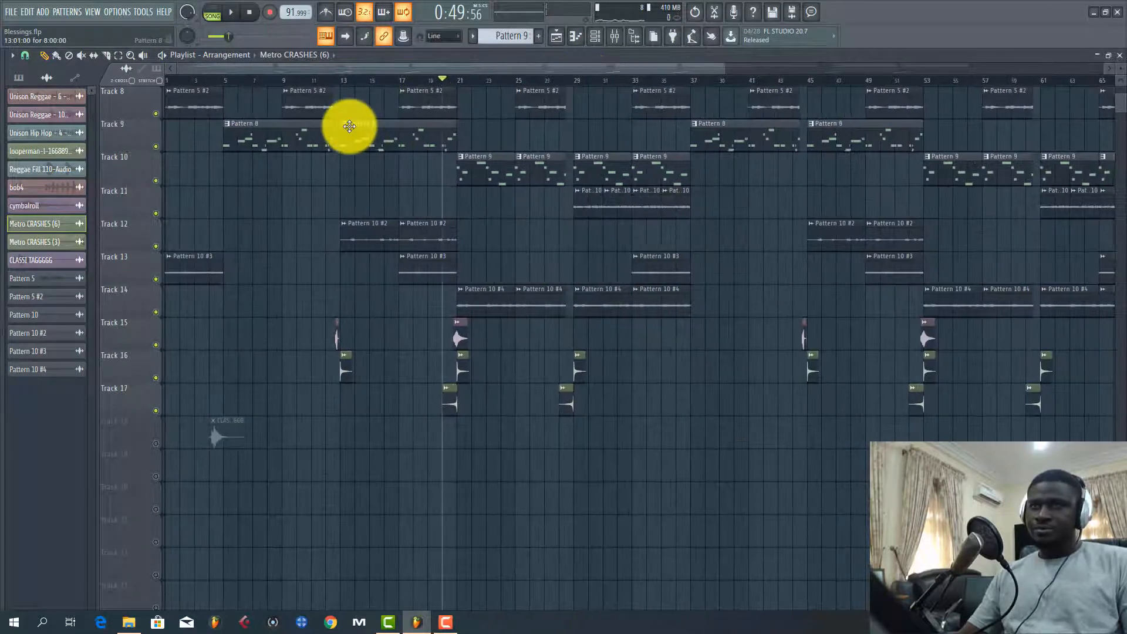
pyautogui.click(326, 82)
pyautogui.press('space')
pyautogui.scroll(6, 327, 82)
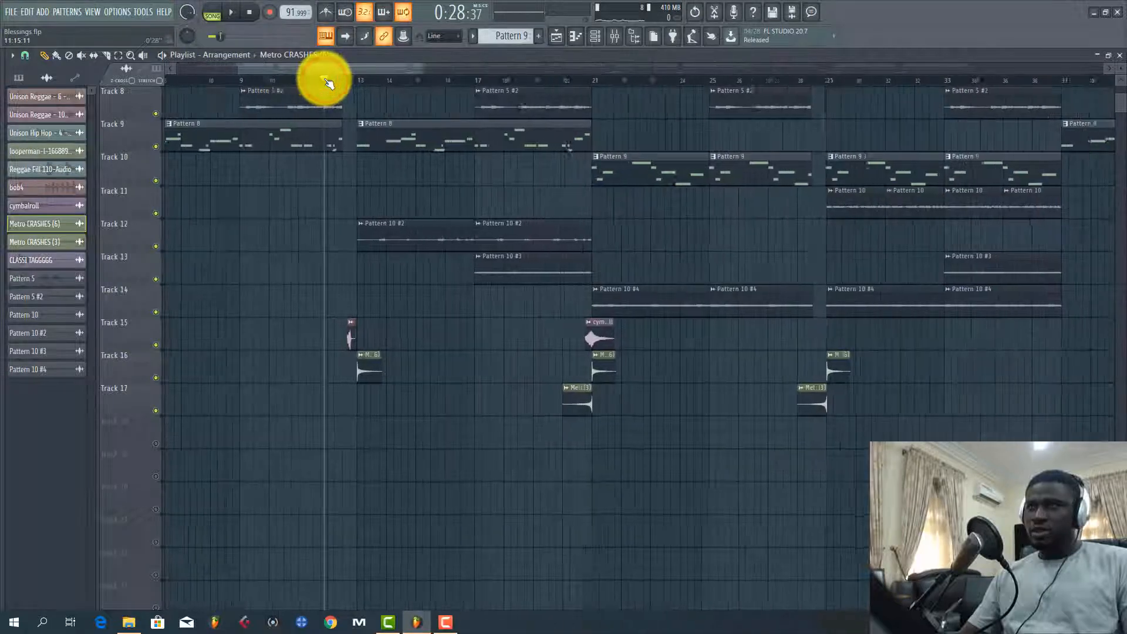
pyautogui.scroll(2, 328, 81)
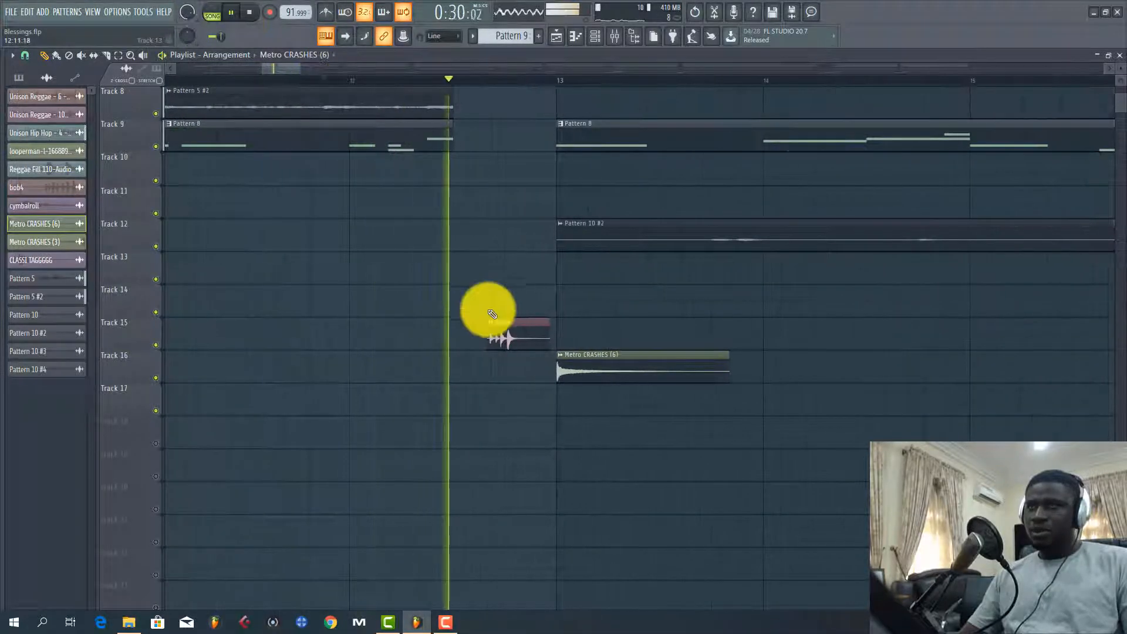
pyautogui.press('space')
pyautogui.press('space')
# Keep the song playing past bar 13 while reviewing the full arrangement across all tracks
pyautogui.scroll(-3, 460, 81)
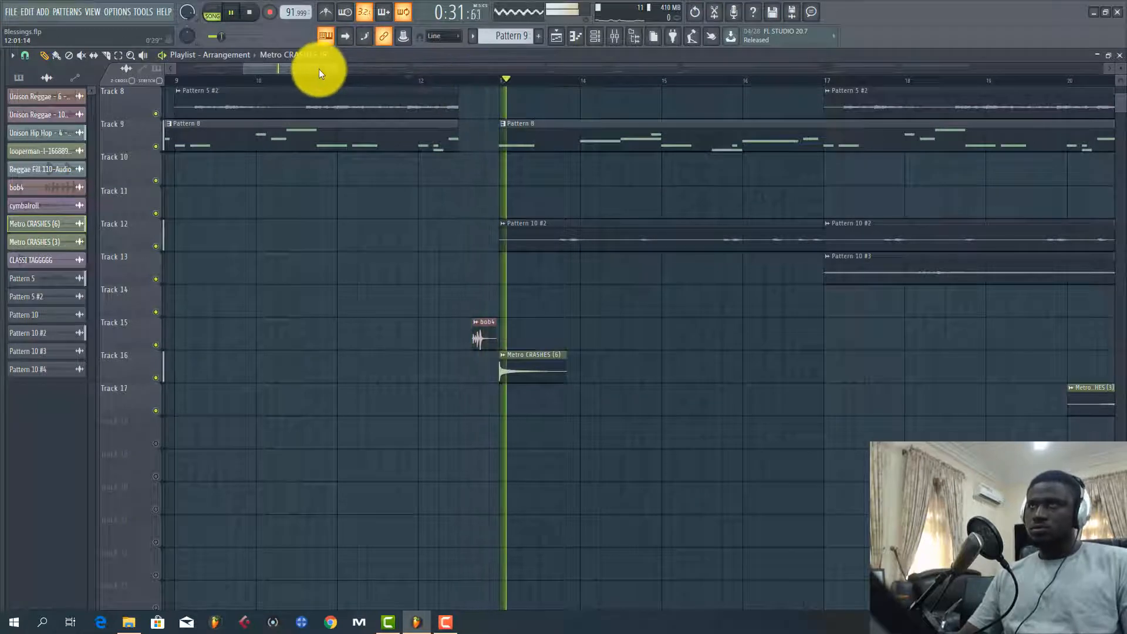
pyautogui.moveTo(337, 69); pyautogui.dragTo(361, 71)
pyautogui.scroll(-6, 366, 82)
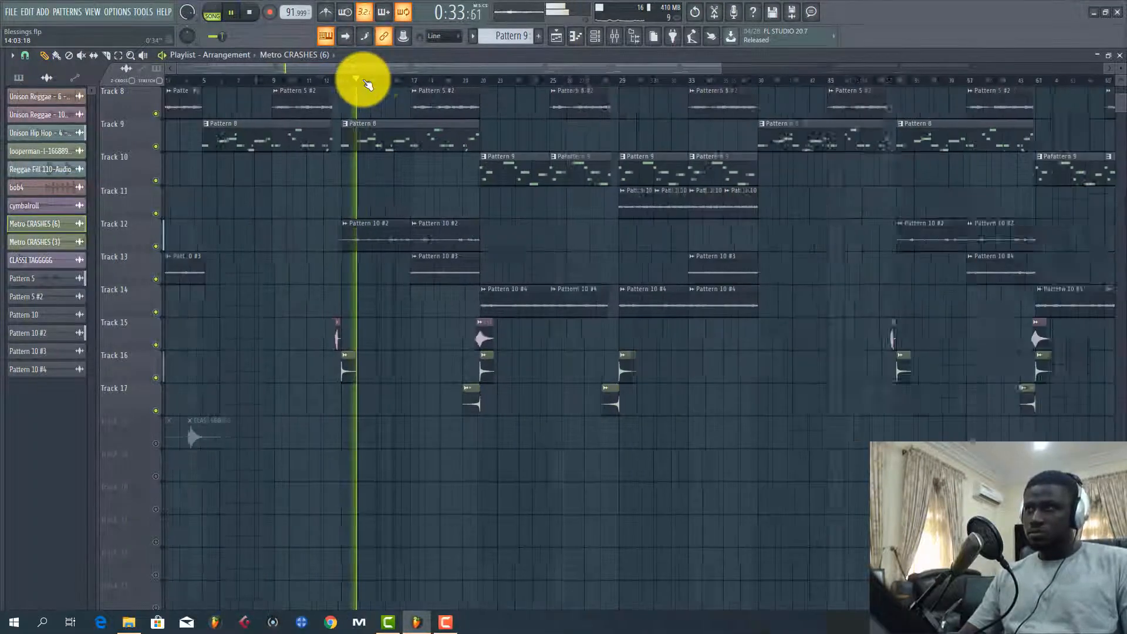
pyautogui.scroll(-3, 367, 82)
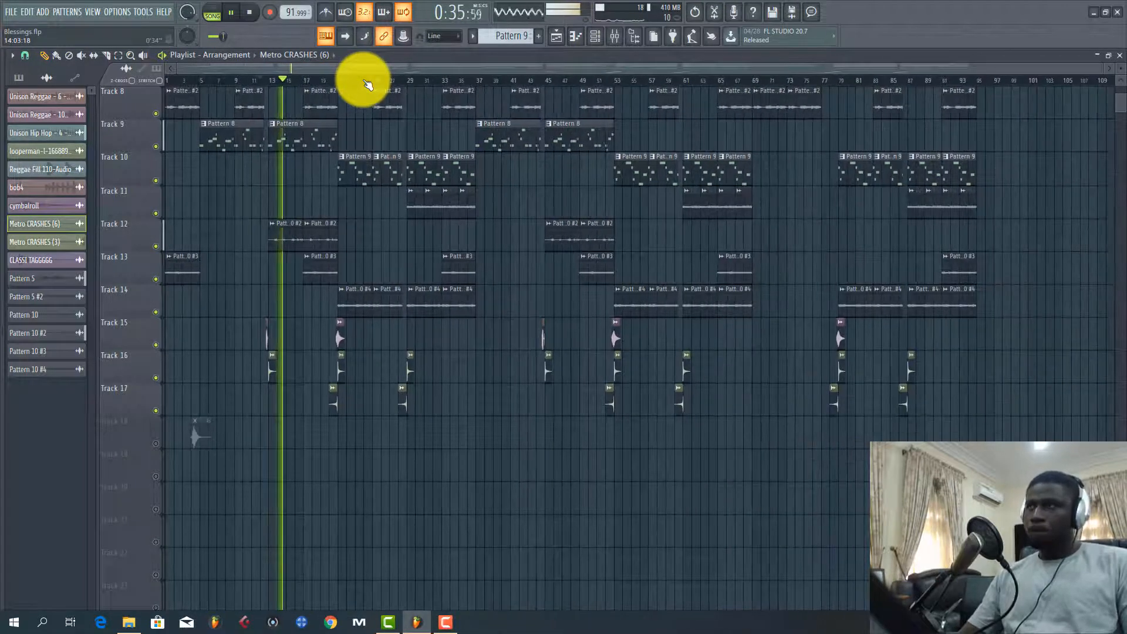
pyautogui.scroll(4, 203, 108)
pyautogui.scroll(3, 239, 158)
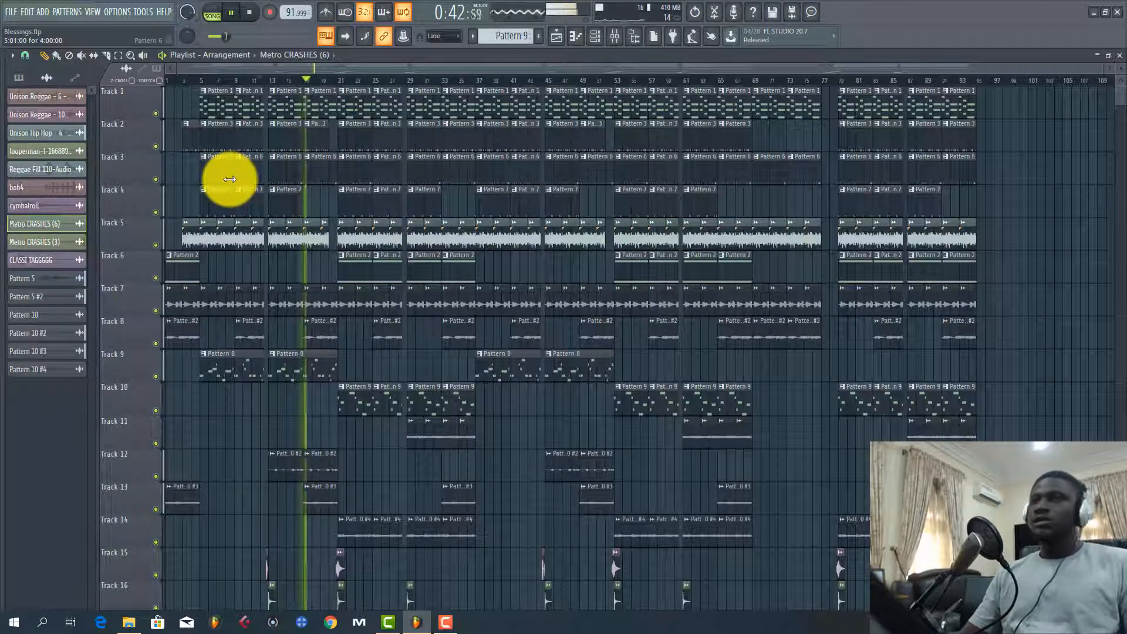
# Stop playback and move the playback position back to between bars 6 and 7
pyautogui.press('space')
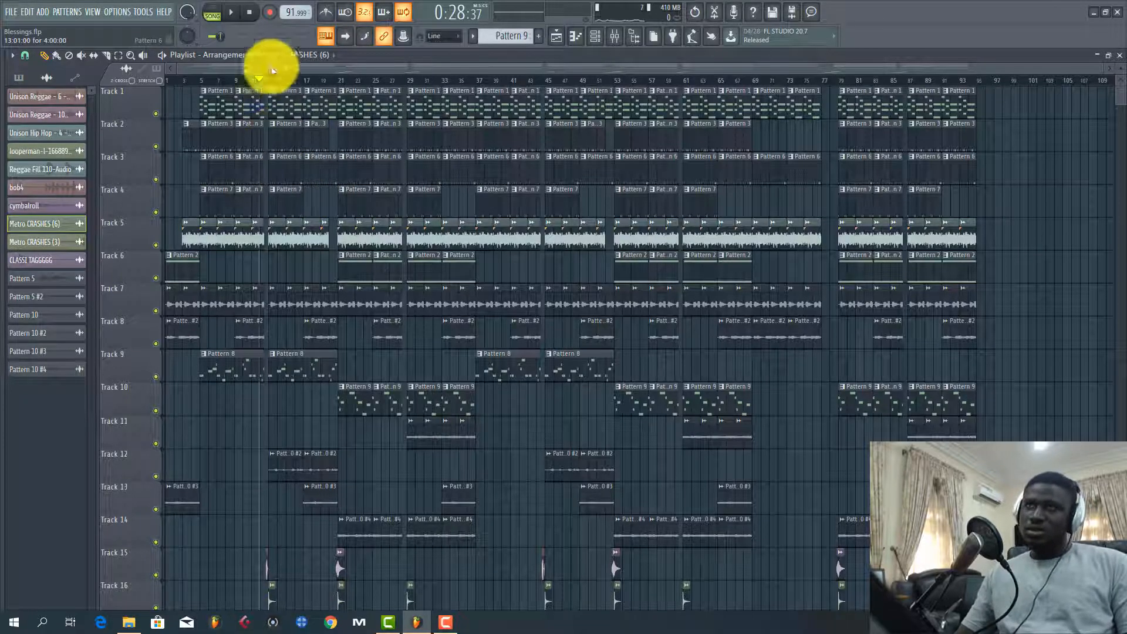
pyautogui.moveTo(214, 86); pyautogui.dragTo(166, 87)
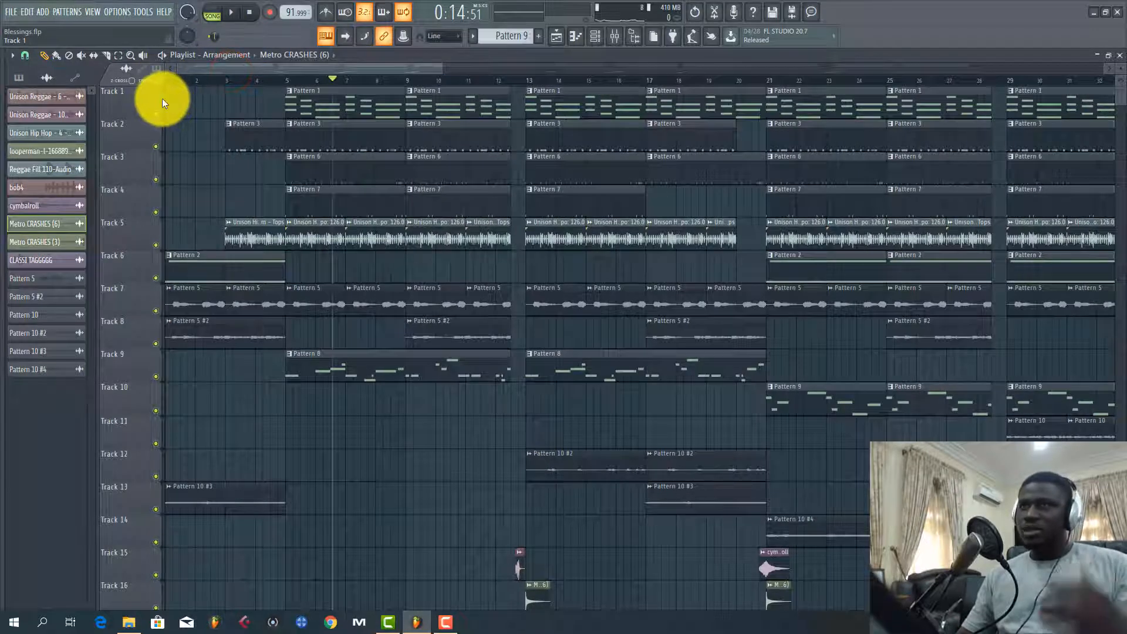